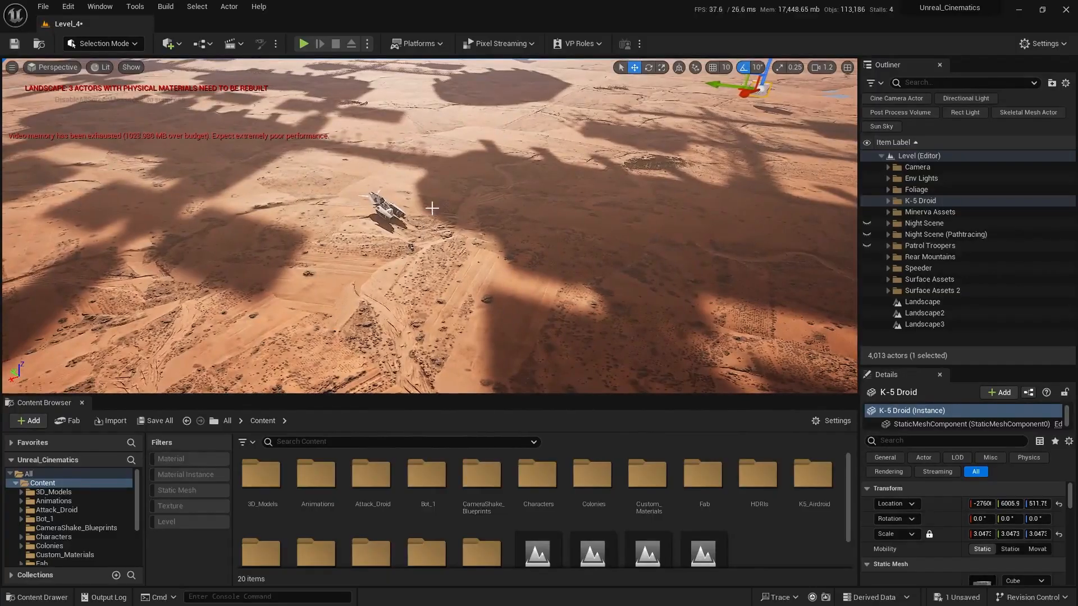
- Place a Camera Rig Rail on the ground beside the speeder
{"action": "key", "text": "w"}
{"action": "right_click_drag", "start_coordinate": [430, 207], "coordinate": [414, 207]}
{"action": "left_click", "coordinate": [178, 46]}
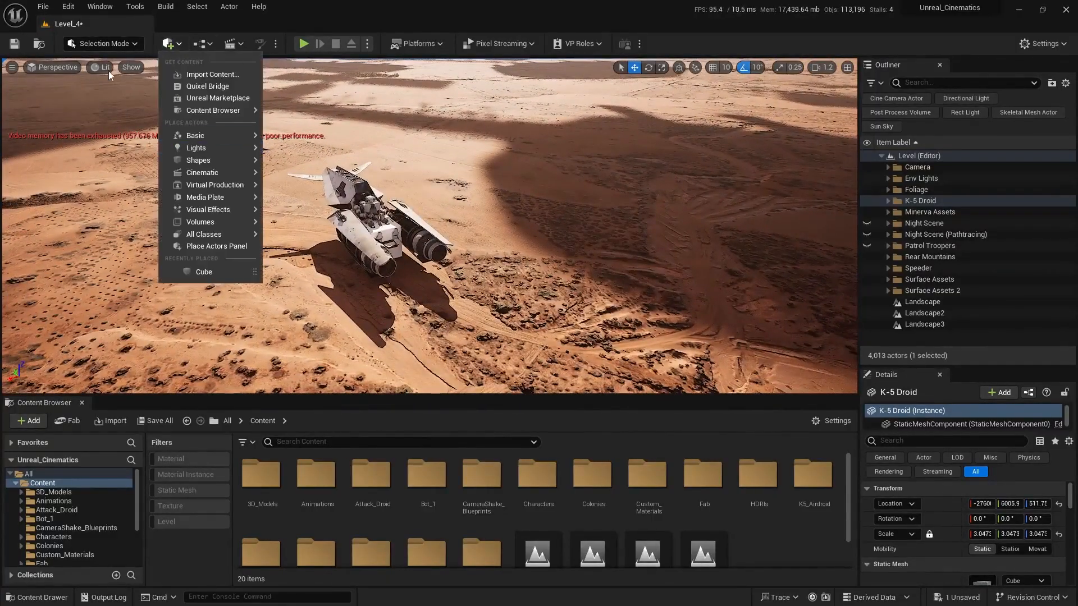
{"action": "mouse_move", "coordinate": [204, 174]}
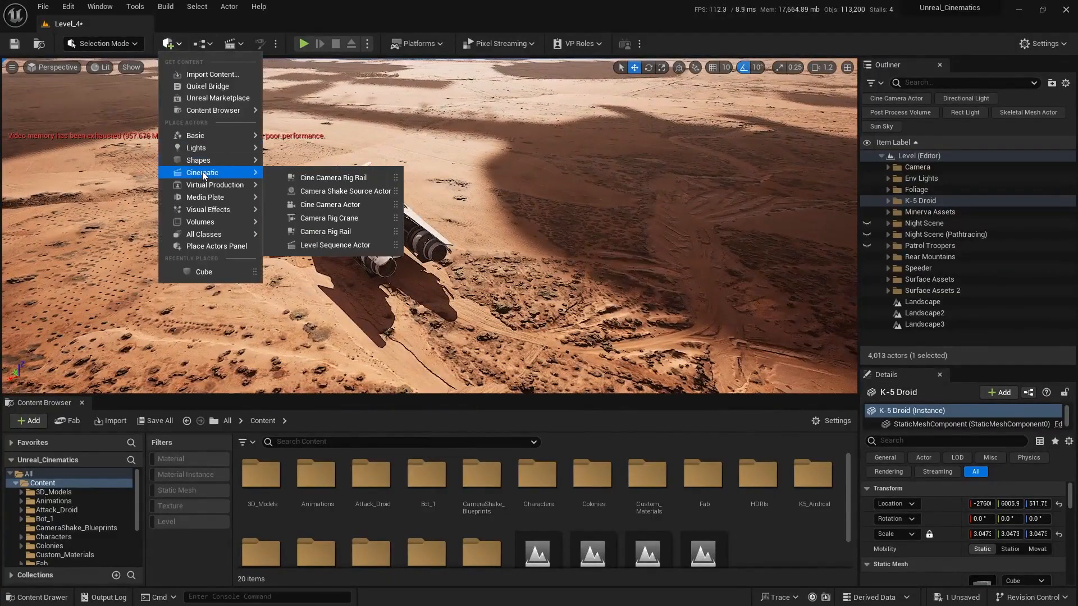
{"action": "left_click", "coordinate": [335, 231]}
{"action": "left_click", "coordinate": [460, 314]}
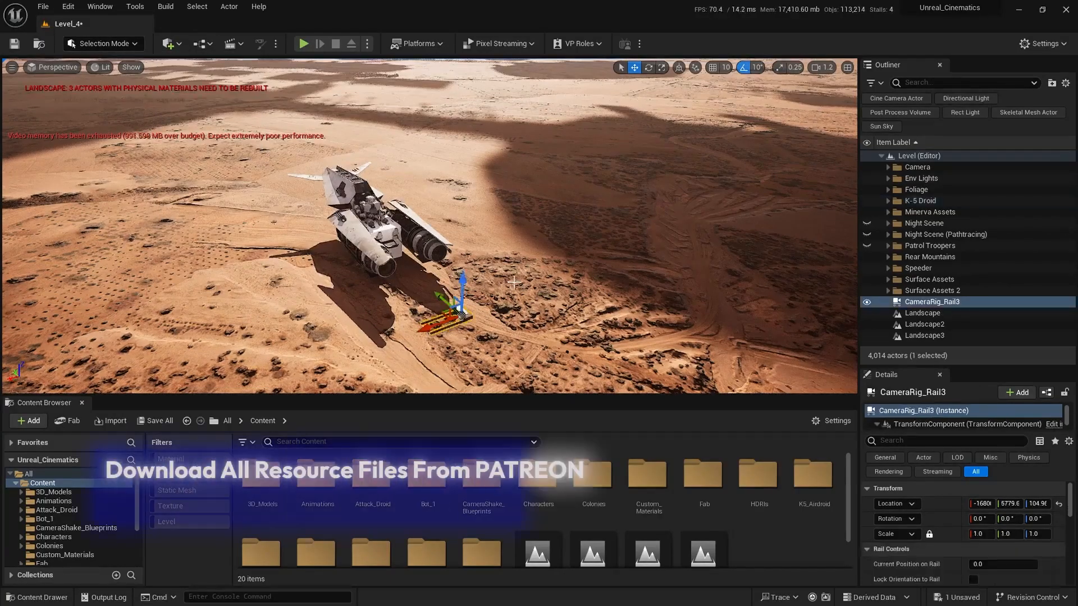
- Rotate the camera rig rail -90° about its vertical axis
{"action": "key", "text": "f"}
{"action": "key", "text": "e"}
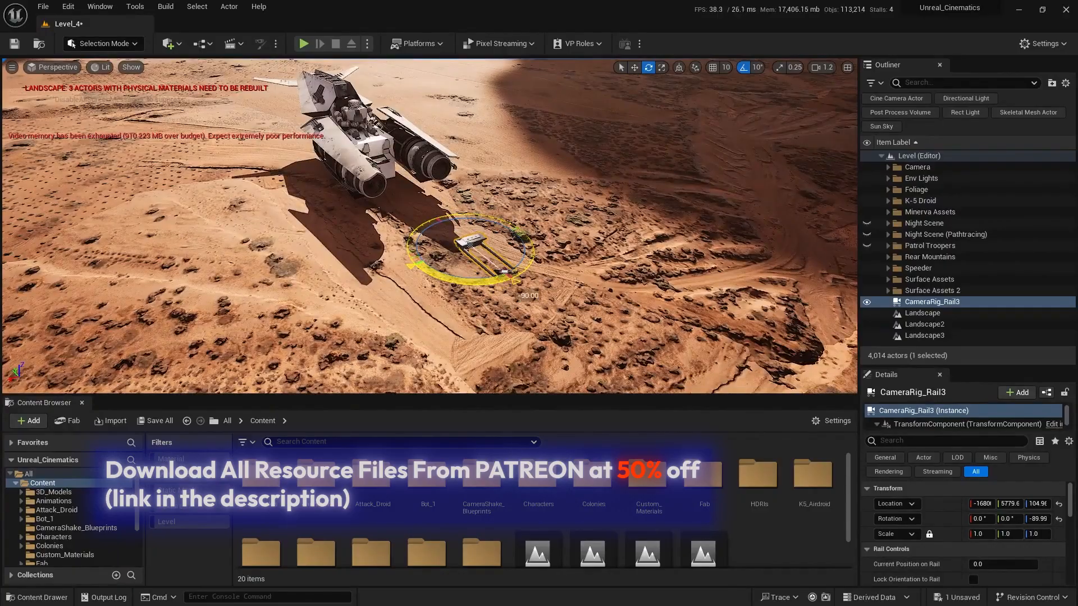
{"action": "right_click_drag", "start_coordinate": [416, 301], "coordinate": [538, 310]}
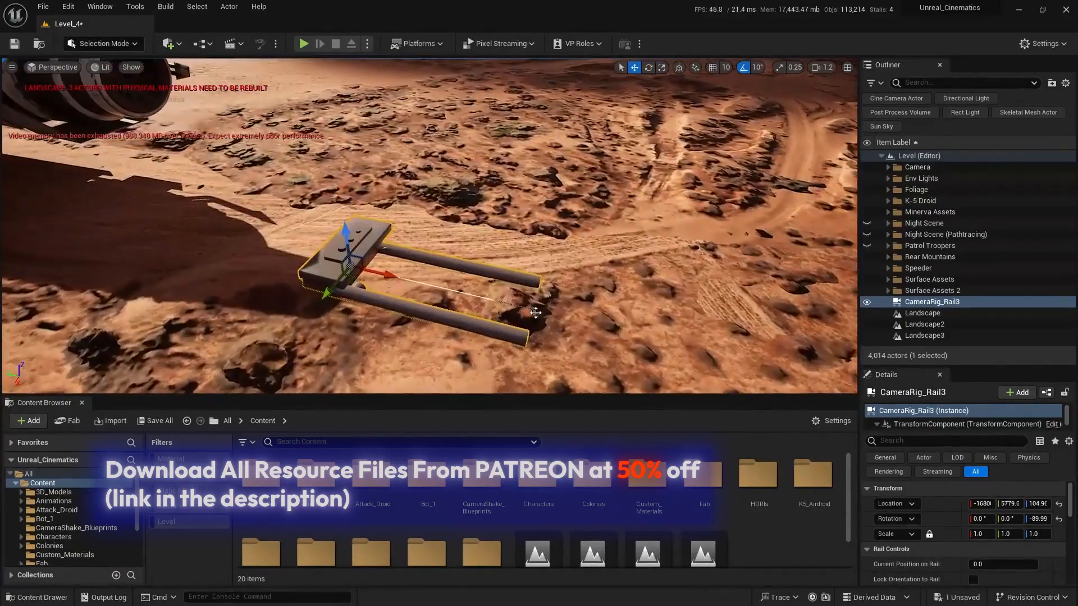
- Raise the camera rig rail by setting its Z location to 142.0
{"action": "key", "text": "s"}
{"action": "mouse_move", "coordinate": [728, 307]}
{"action": "right_mouse_down"}
{"action": "mouse_move", "coordinate": [696, 309]}
{"action": "mouse_move", "coordinate": [735, 318]}
{"action": "right_mouse_up"}
{"action": "scroll", "coordinate": [716, 312], "scroll_direction": "up", "scroll_amount": 3}
{"action": "right_click_drag", "start_coordinate": [507, 235], "coordinate": [507, 236]}
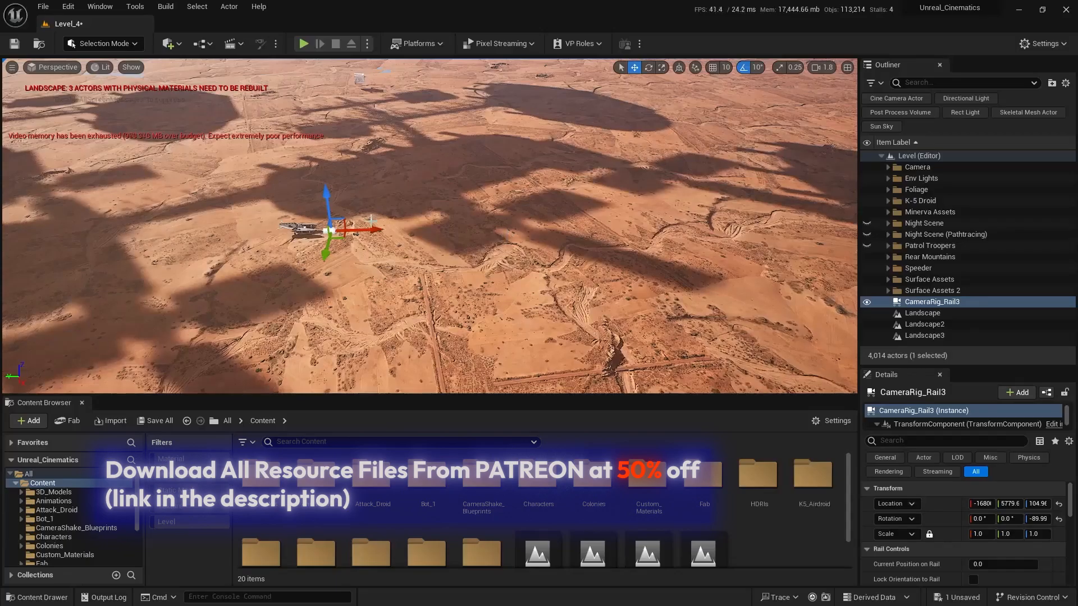
{"action": "key", "text": "w"}
{"action": "right_click_drag", "start_coordinate": [589, 233], "coordinate": [511, 208]}
{"action": "key", "text": "w"}
{"action": "scroll", "coordinate": [508, 216], "scroll_direction": "down", "scroll_amount": 5}
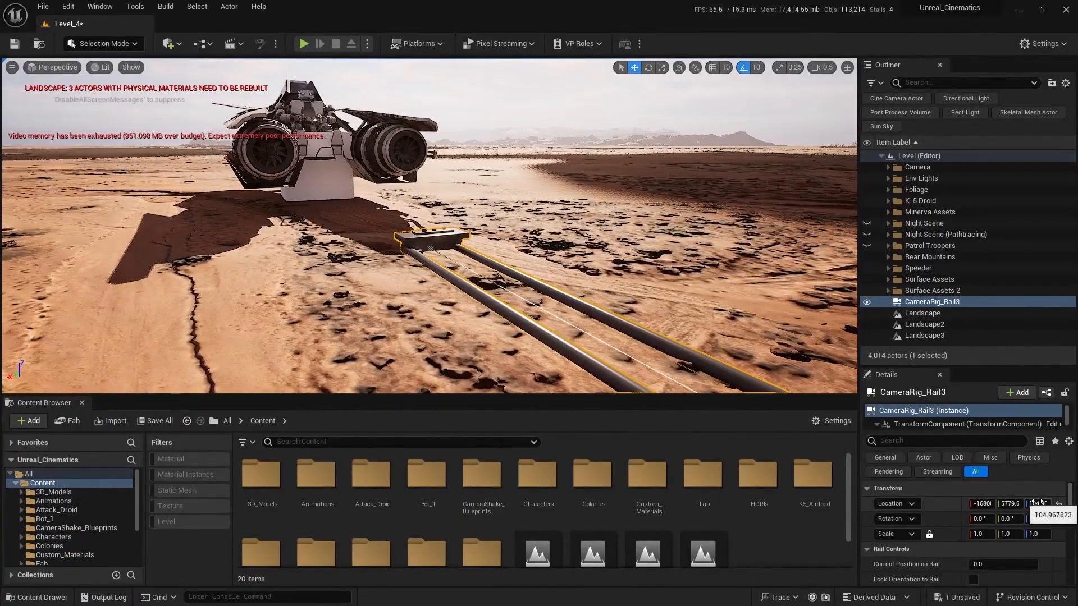
{"action": "left_click_drag", "start_coordinate": [1037, 503], "coordinate": [1056, 503]}
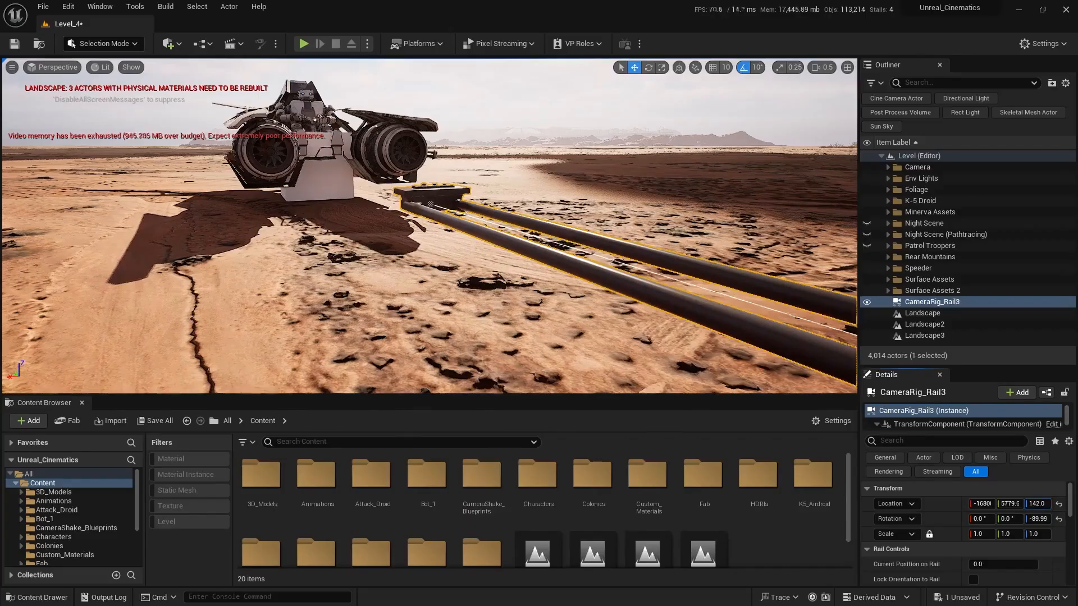
- Copy the camera rig rail's location and paste it into the Speeder Cube's location
{"action": "right_click_drag", "start_coordinate": [511, 330], "coordinate": [510, 330]}
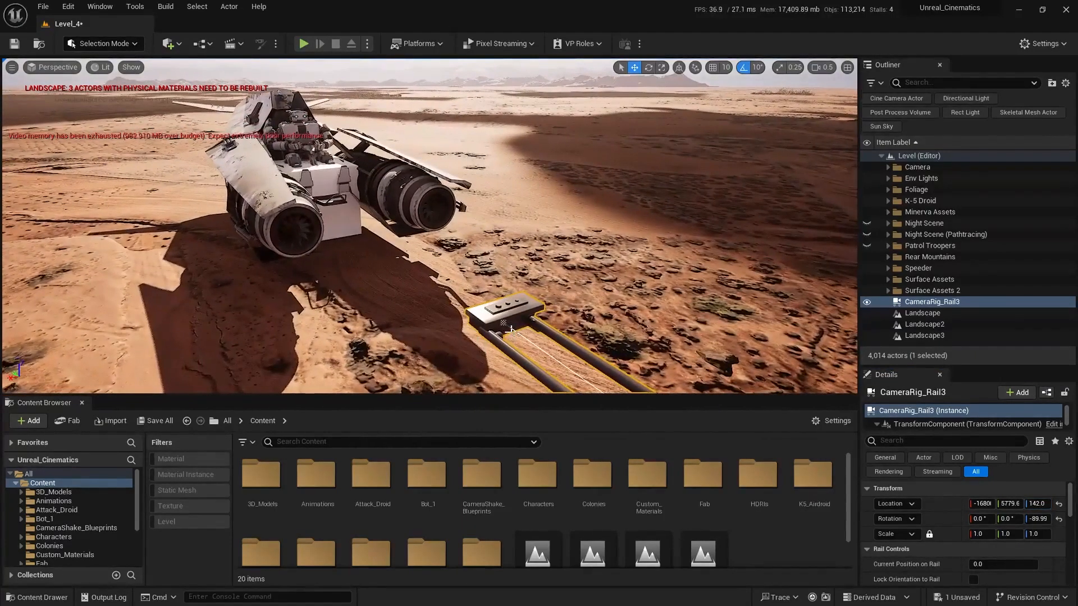
{"action": "right_click", "coordinate": [929, 504]}
{"action": "left_click", "coordinate": [960, 515]}
{"action": "left_click", "coordinate": [355, 210]}
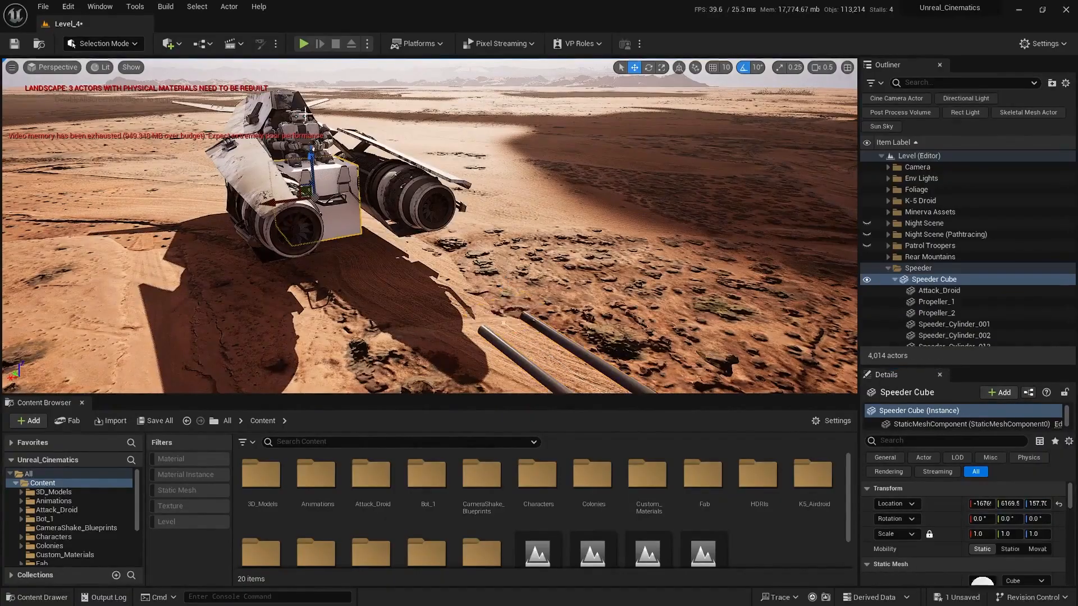
{"action": "right_click", "coordinate": [942, 500]}
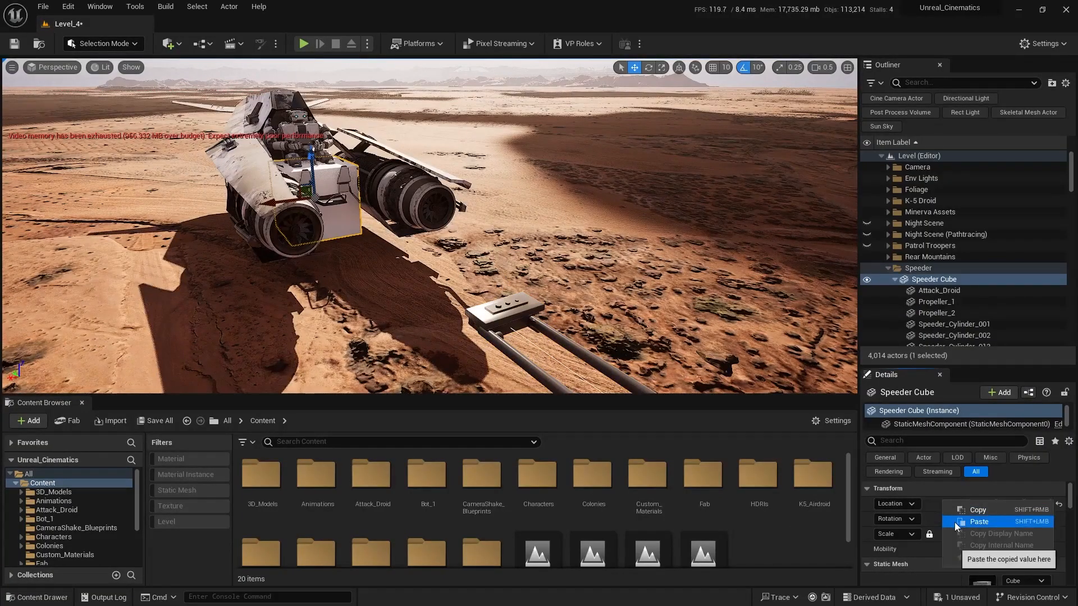
{"action": "left_click", "coordinate": [954, 522]}
{"action": "key", "text": "f"}
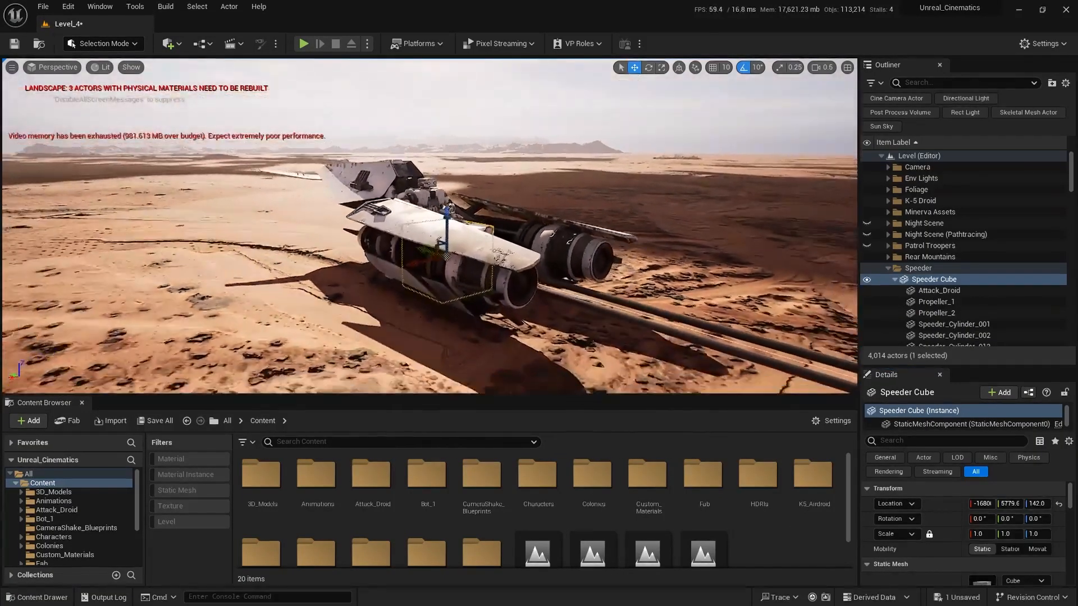
- Move CameraRig_Rail3 into the existing Speeder folder
{"action": "left_click", "coordinate": [889, 267]}
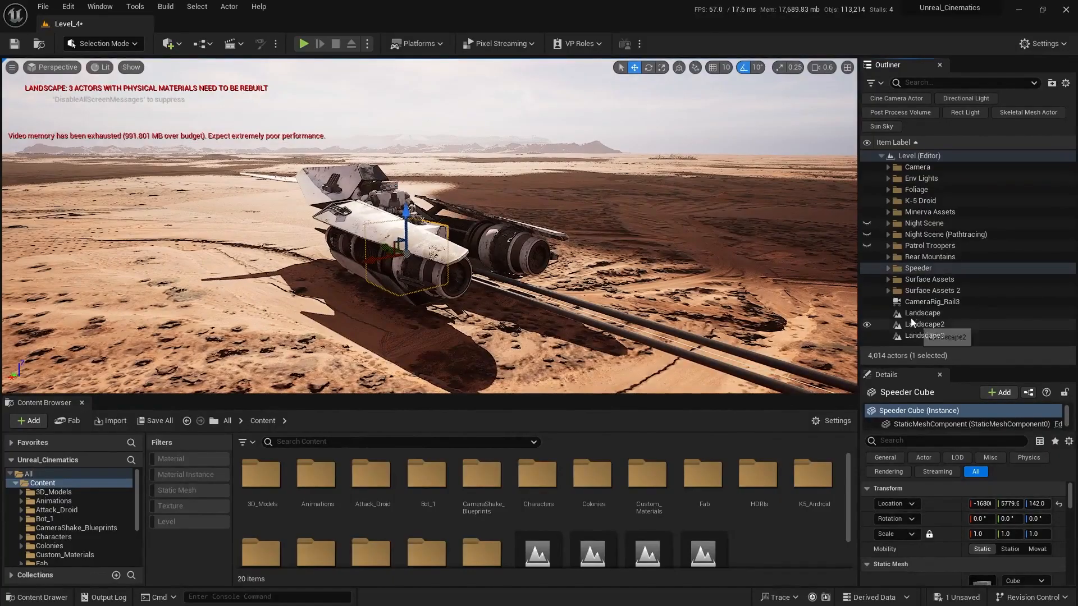
{"action": "left_click", "coordinate": [918, 302]}
{"action": "right_click", "coordinate": [931, 303]}
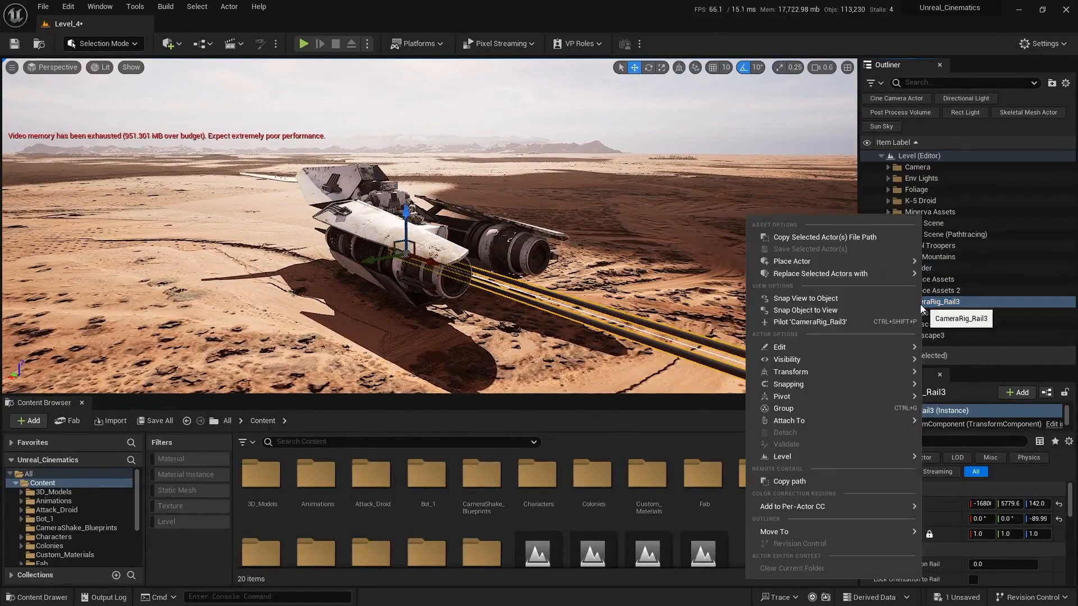
{"action": "mouse_move", "coordinate": [863, 529]}
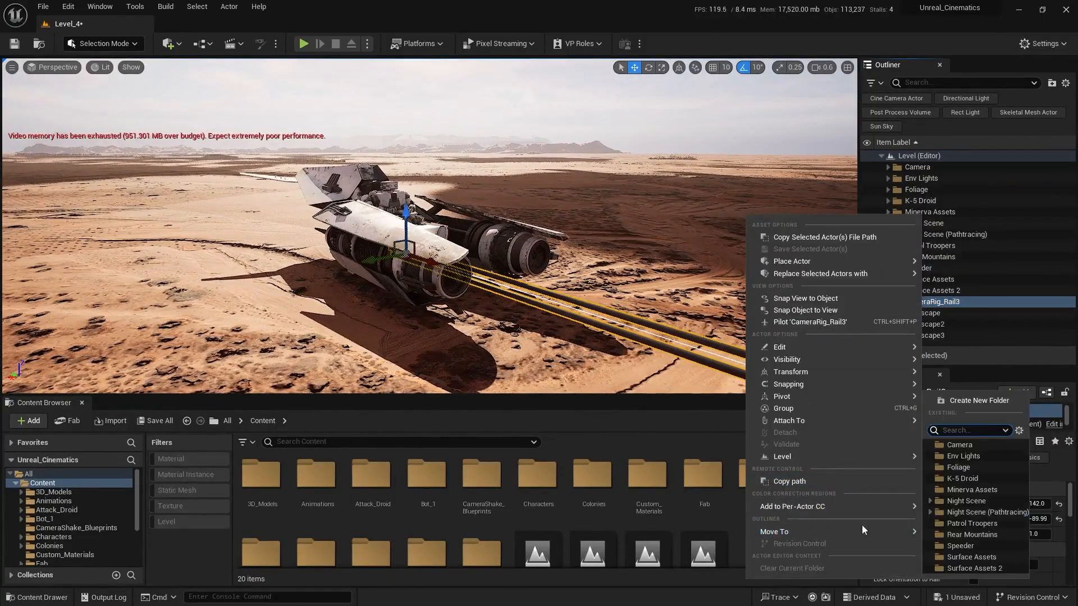
{"action": "left_click", "coordinate": [971, 545]}
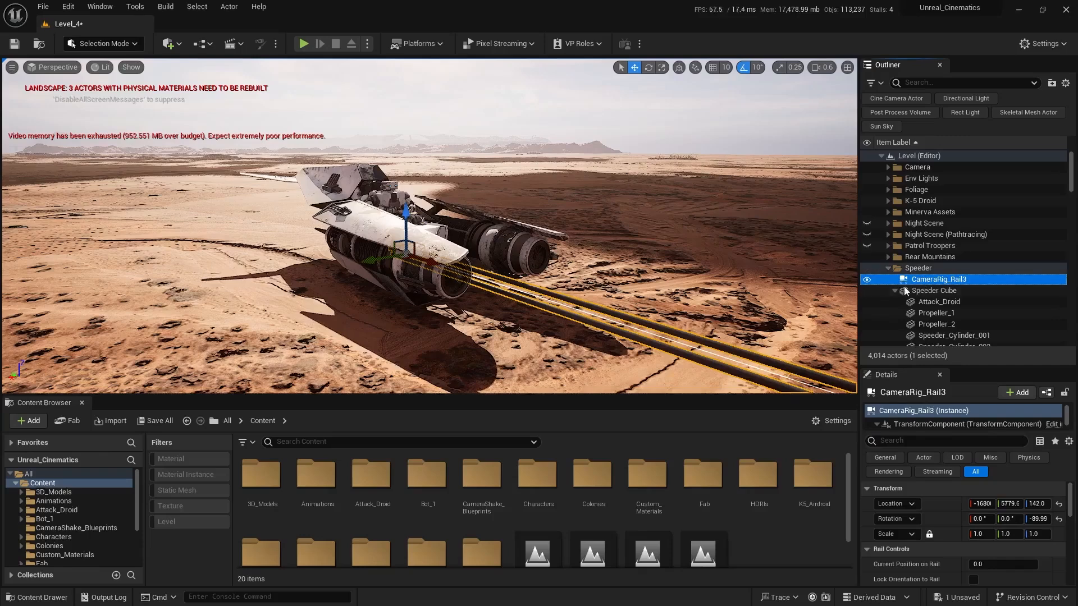
- Set the Speeder Cube's mobility to Movable and attach the cube to CameraRig_Rail3
{"action": "left_click", "coordinate": [929, 290]}
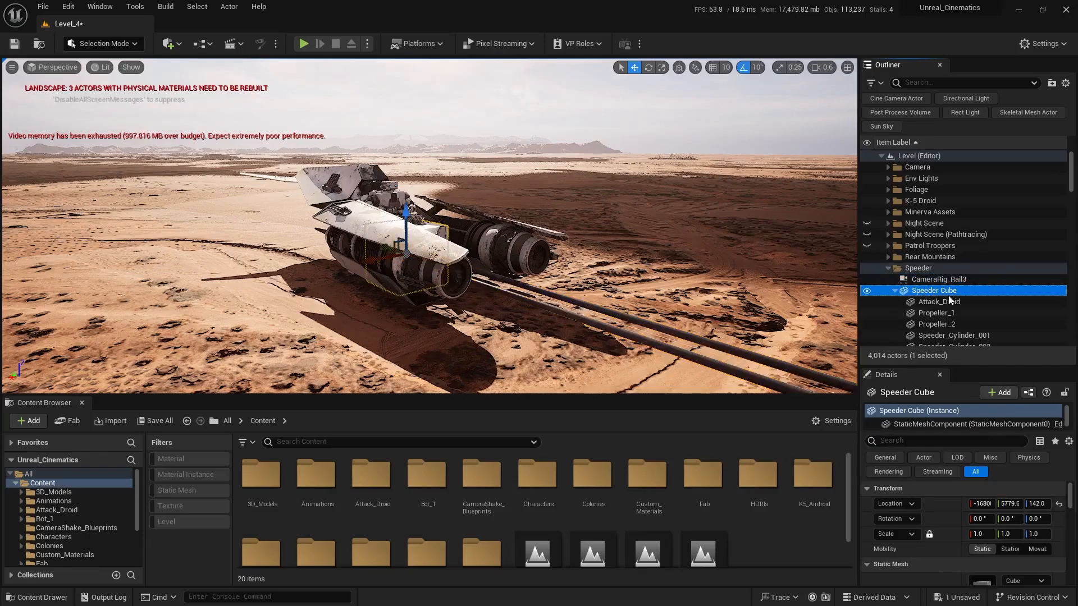
{"action": "left_click_drag", "start_coordinate": [933, 293], "coordinate": [930, 281]}
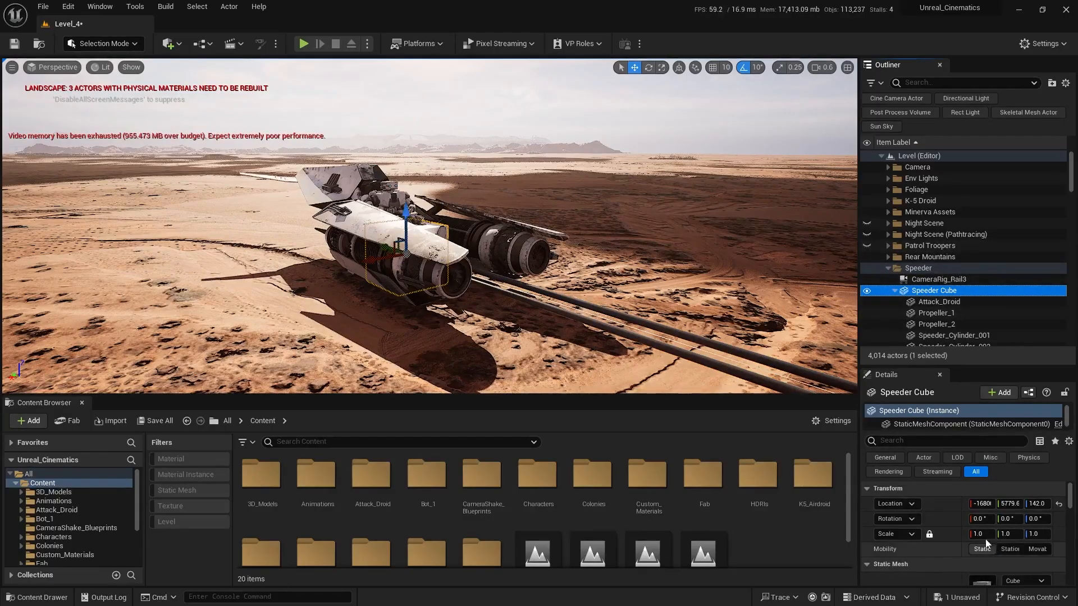
{"action": "left_click", "coordinate": [1043, 552]}
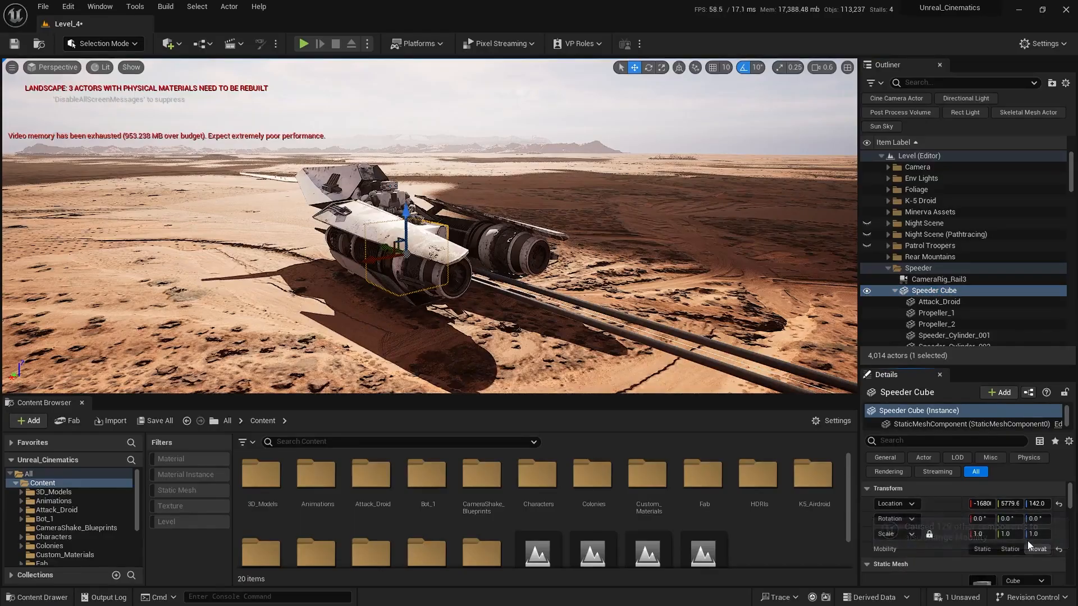
{"action": "left_click", "coordinate": [930, 291]}
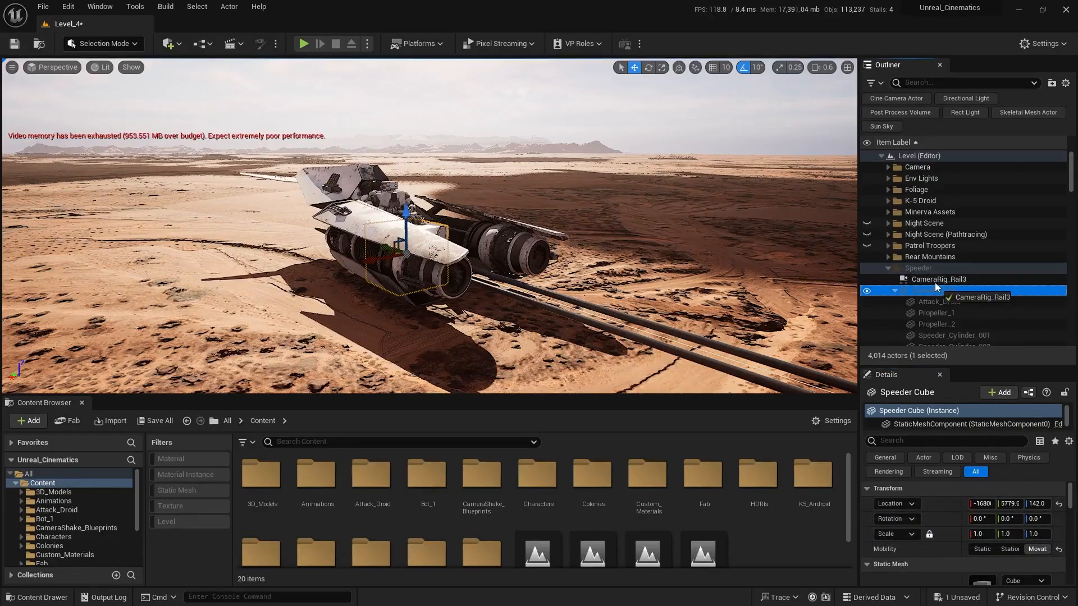
{"action": "left_click_drag", "start_coordinate": [935, 282], "coordinate": [934, 280]}
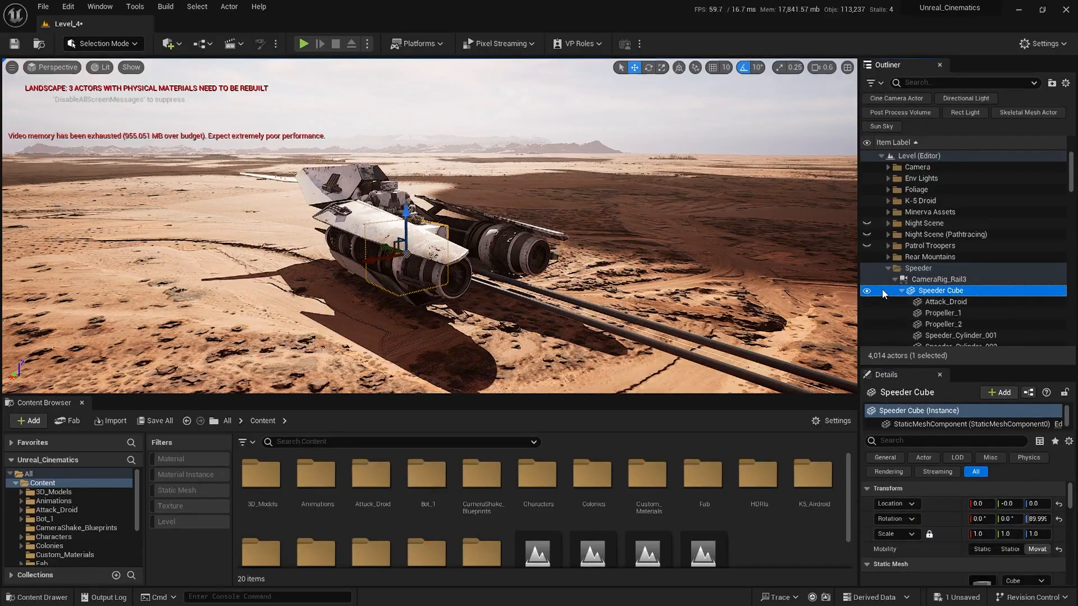
- Hide the Minerva Assets folder to clear the structures from the whole landscape
{"action": "right_click_drag", "start_coordinate": [533, 200], "coordinate": [508, 230]}
{"action": "key", "text": "s"}
{"action": "key", "text": "s"}
{"action": "scroll", "coordinate": [505, 253], "scroll_direction": "up", "scroll_amount": 3}
{"action": "key", "text": "d"}
{"action": "key", "text": "a"}
{"action": "scroll", "coordinate": [562, 258], "scroll_direction": "up", "scroll_amount": 6}
{"action": "key", "text": "s"}
{"action": "key", "text": "s"}
{"action": "scroll", "coordinate": [477, 241], "scroll_direction": "up", "scroll_amount": 3}
{"action": "key", "text": "s"}
{"action": "key", "text": "w"}
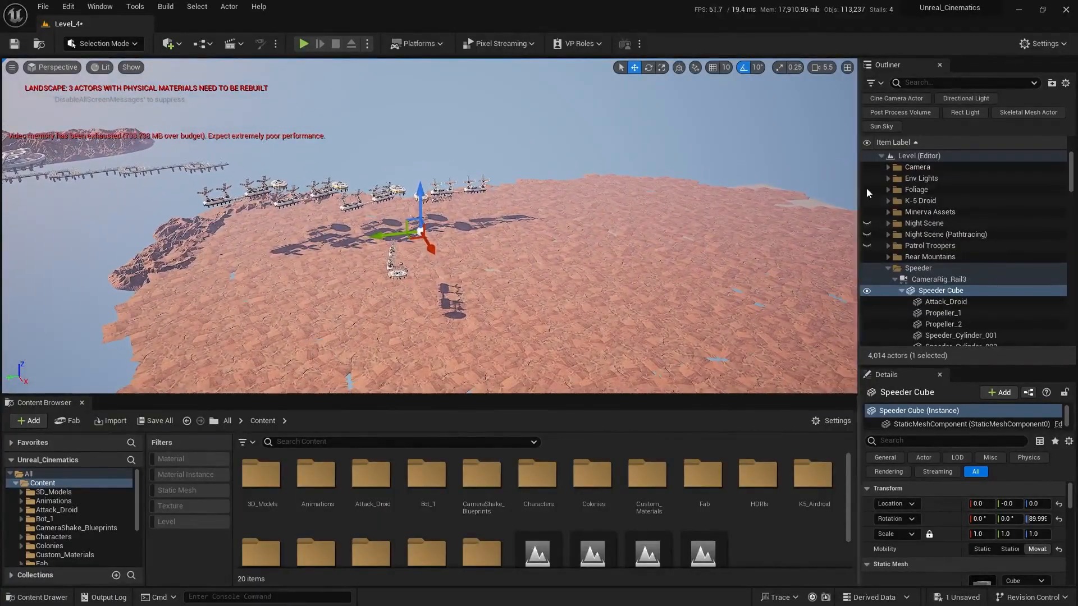
{"action": "left_click", "coordinate": [867, 213]}
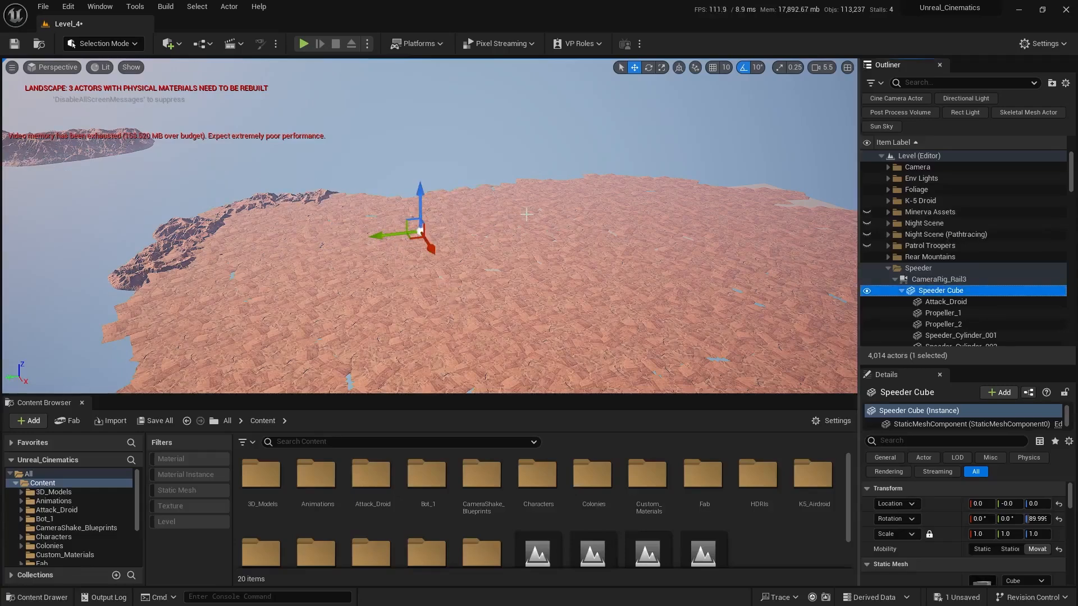
- Lengthen the camera rig rail by moving its end point past the far edge of the landscape, then deselect it
{"action": "key", "text": "e"}
{"action": "key", "text": "Escape"}
{"action": "right_click_drag", "start_coordinate": [527, 215], "coordinate": [567, 274]}
{"action": "key", "text": "w"}
{"action": "key", "text": "w"}
{"action": "scroll", "coordinate": [544, 241], "scroll_direction": "up", "scroll_amount": 2}
{"action": "left_click", "coordinate": [558, 253]}
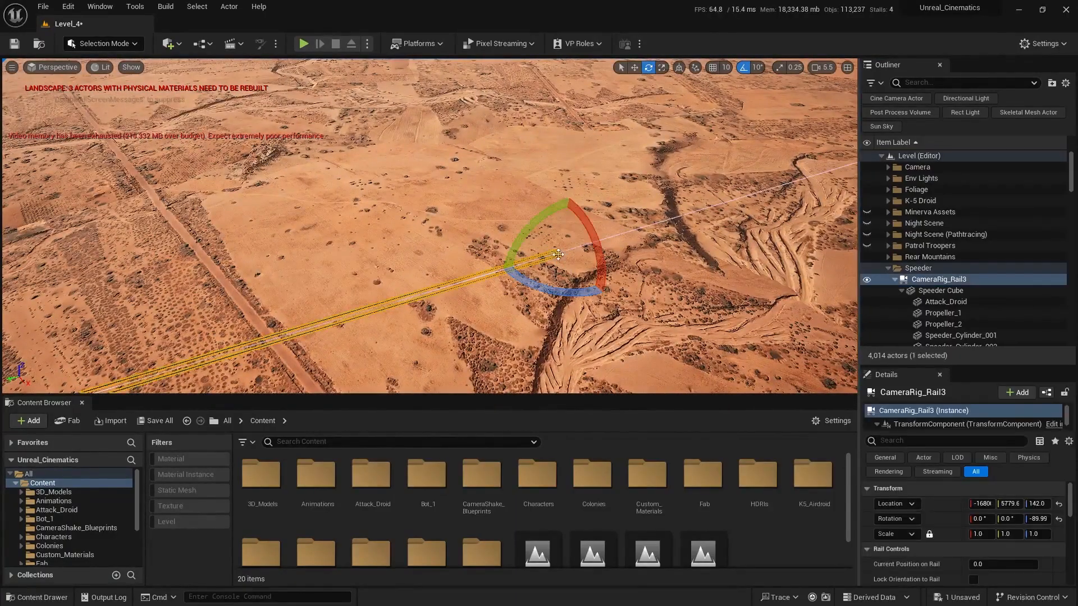
{"action": "key", "text": "s"}
{"action": "right_click_drag", "start_coordinate": [673, 211], "coordinate": [727, 165]}
{"action": "key", "text": "w"}
{"action": "key", "text": "s"}
{"action": "scroll", "coordinate": [705, 208], "scroll_direction": "up", "scroll_amount": 6}
{"action": "right_click_drag", "start_coordinate": [453, 248], "coordinate": [444, 247]}
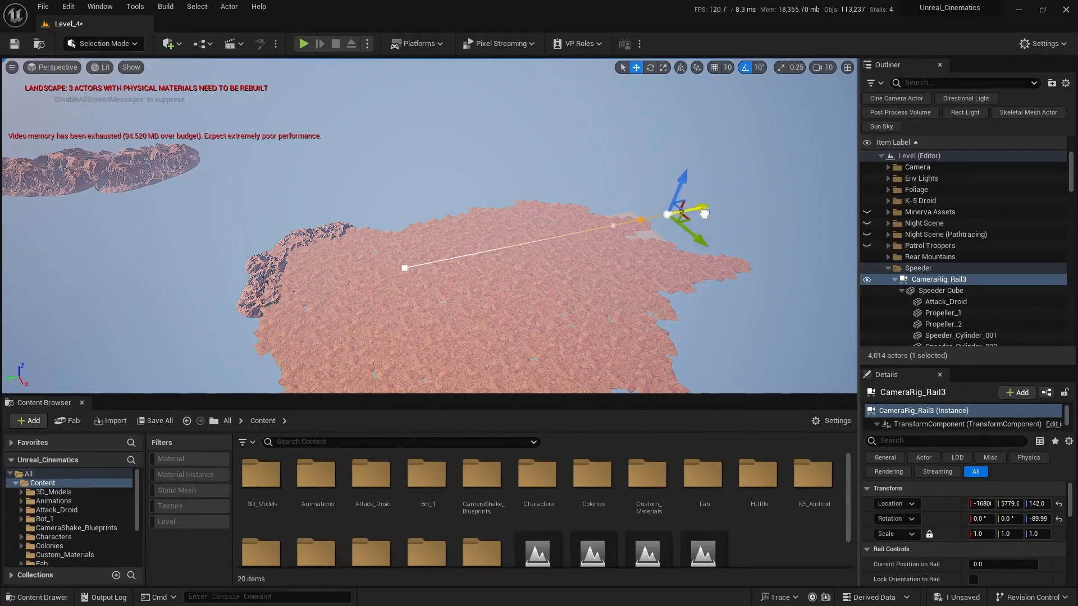
{"action": "left_click", "coordinate": [727, 190]}
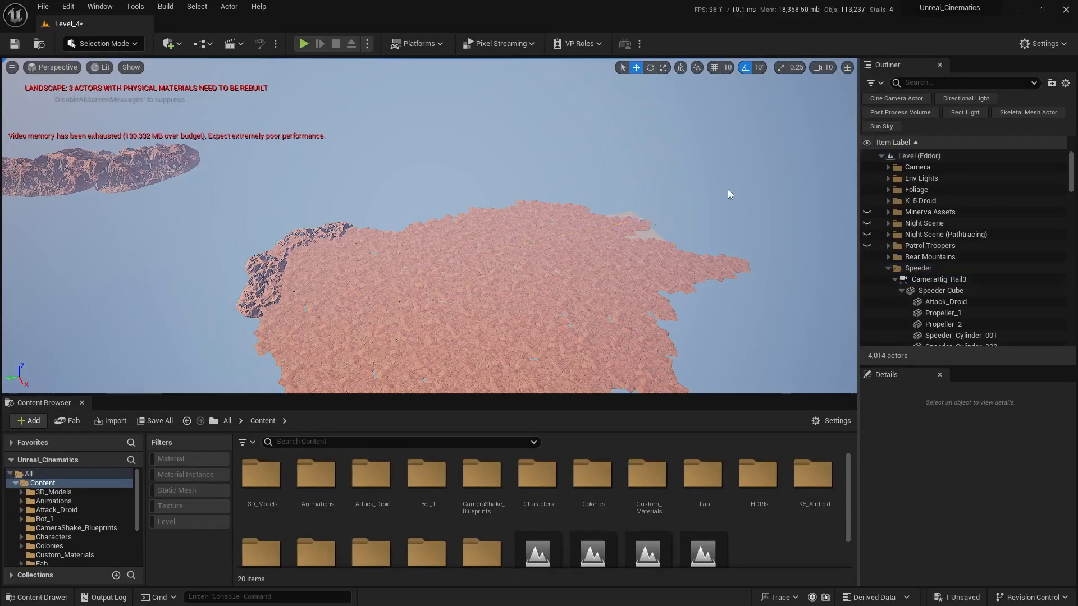
- Examine the extended rail from its far end back to the speeder
{"action": "key", "text": "w"}
{"action": "right_click_drag", "start_coordinate": [727, 189], "coordinate": [682, 177]}
{"action": "key", "text": "w"}
{"action": "scroll", "coordinate": [713, 247], "scroll_direction": "down", "scroll_amount": 4}
{"action": "key", "text": "w"}
{"action": "scroll", "coordinate": [688, 190], "scroll_direction": "down", "scroll_amount": 3}
{"action": "key", "text": "w"}
{"action": "scroll", "coordinate": [696, 236], "scroll_direction": "down", "scroll_amount": 7}
{"action": "key", "text": "w"}
{"action": "right_click_drag", "start_coordinate": [494, 303], "coordinate": [484, 320]}
{"action": "scroll", "coordinate": [485, 318], "scroll_direction": "up", "scroll_amount": 1}
{"action": "right_click_drag", "start_coordinate": [487, 273], "coordinate": [417, 300]}
{"action": "key", "text": "s"}
{"action": "key", "text": "d"}
- Duplicate the LS_Shot_3 sequence in the Level_Sequence folder as LS_Shot_4 and open the copy
{"action": "scroll", "coordinate": [315, 514], "scroll_direction": "down", "scroll_amount": 2}
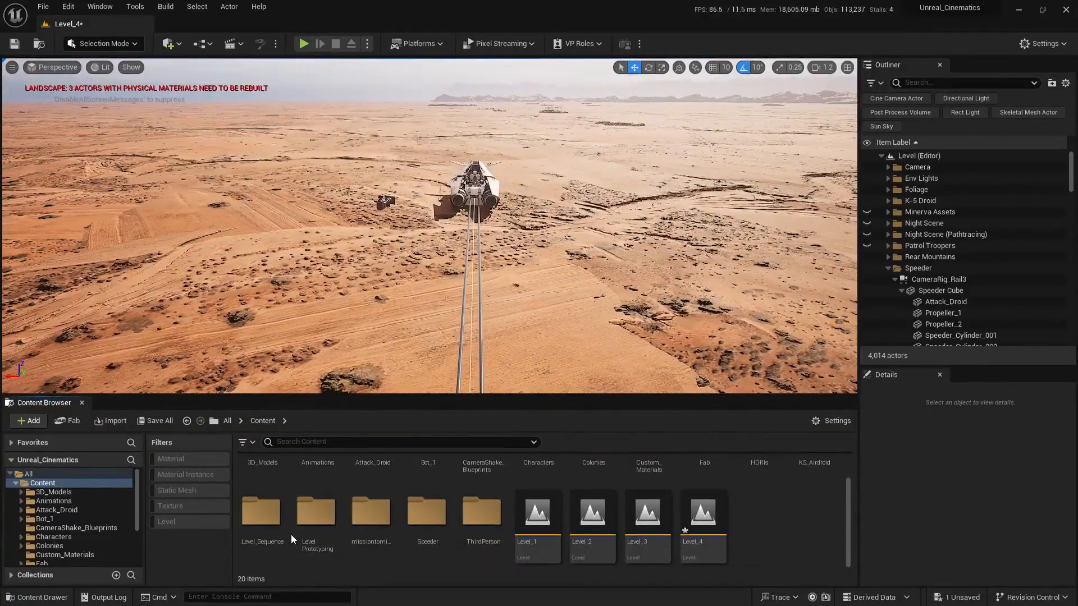
{"action": "double_click", "coordinate": [264, 517]}
{"action": "left_click", "coordinate": [377, 497]}
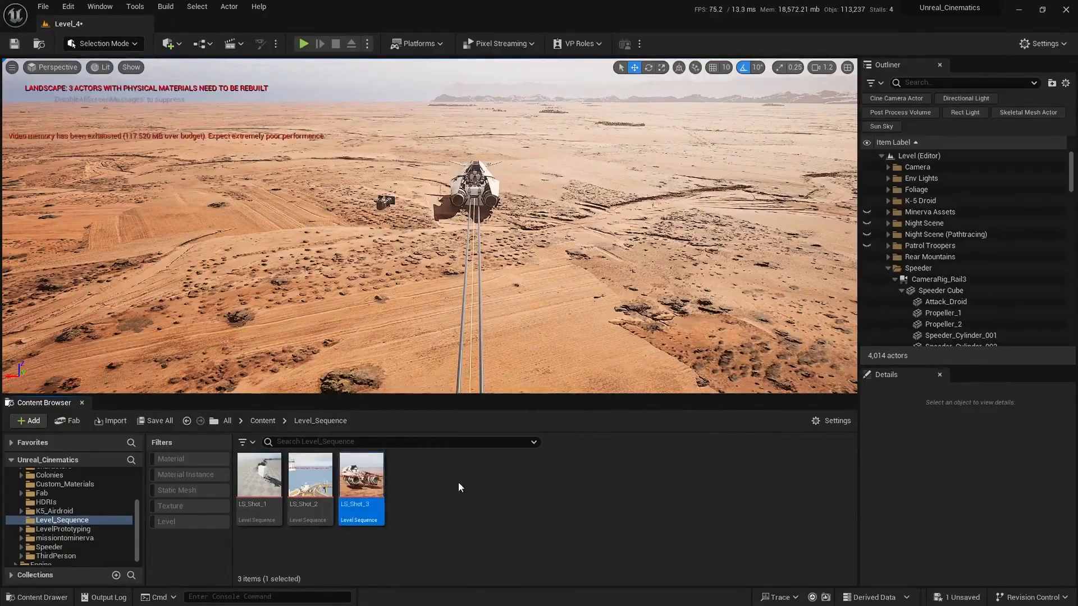
{"action": "key", "text": "ctrl+d"}
{"action": "key", "text": "Return"}
{"action": "double_click", "coordinate": [410, 484]}
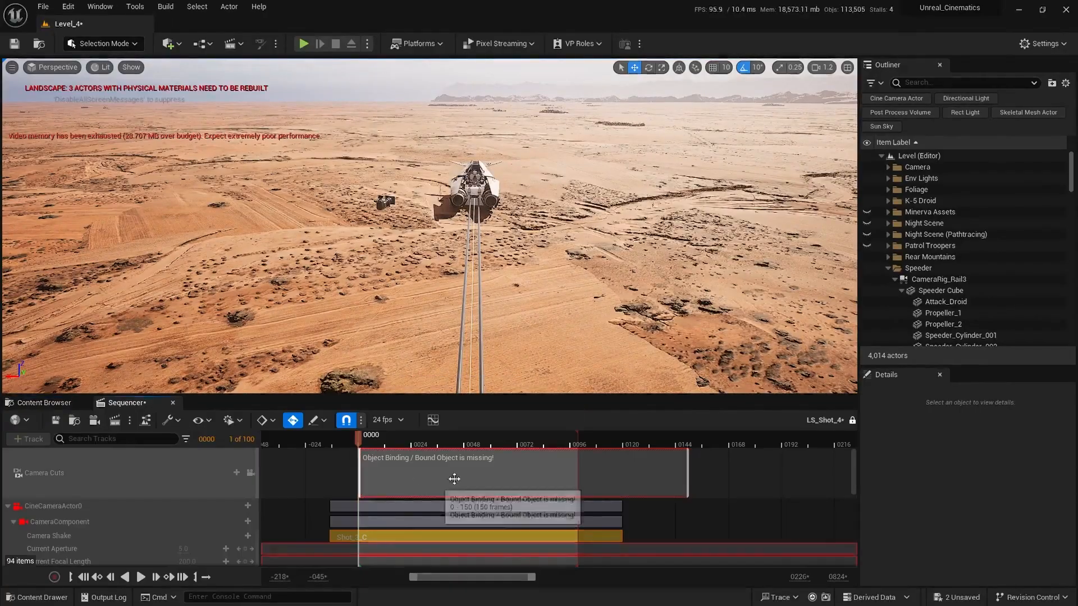
- Unlock the LS_Shot_4 sequence and delete all its tracks, from Camera Cuts through SciFi Hoverbike2
{"action": "left_click_drag", "start_coordinate": [463, 395], "coordinate": [470, 141]}
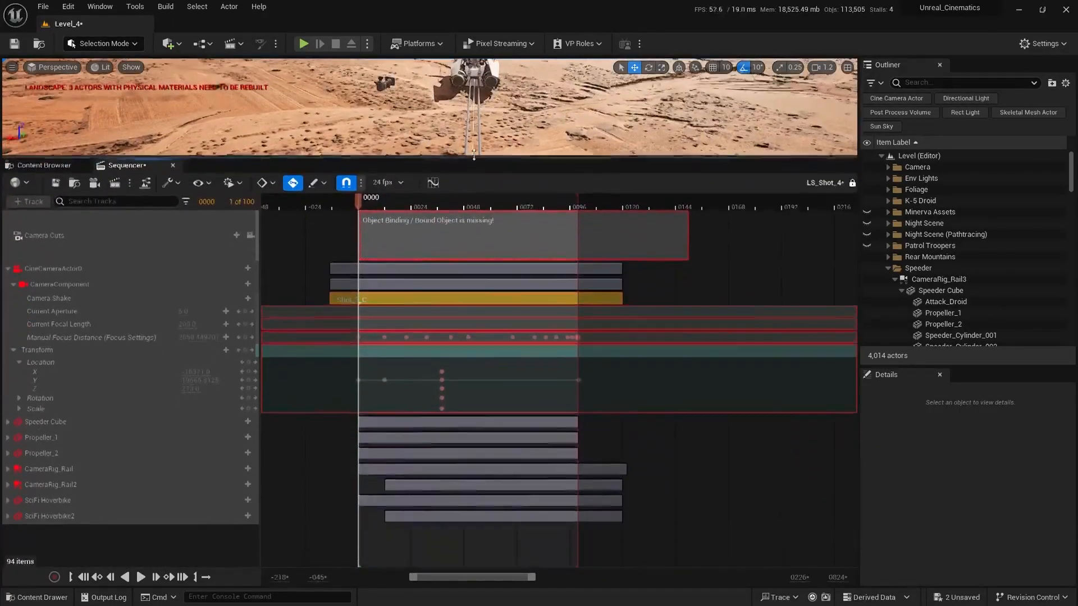
{"action": "left_click", "coordinate": [852, 180]}
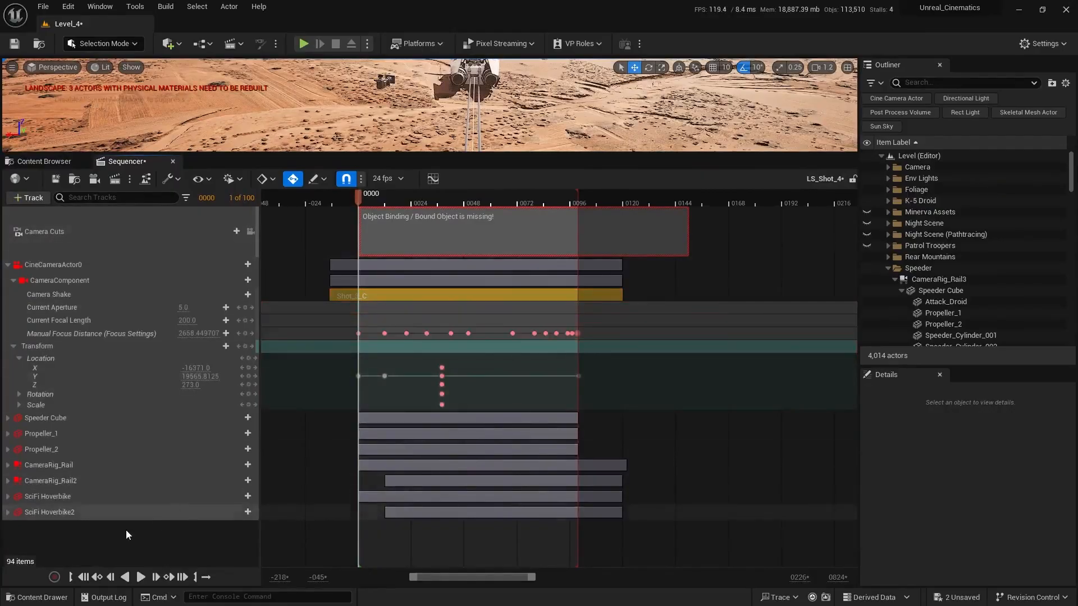
{"action": "left_click", "coordinate": [62, 513]}
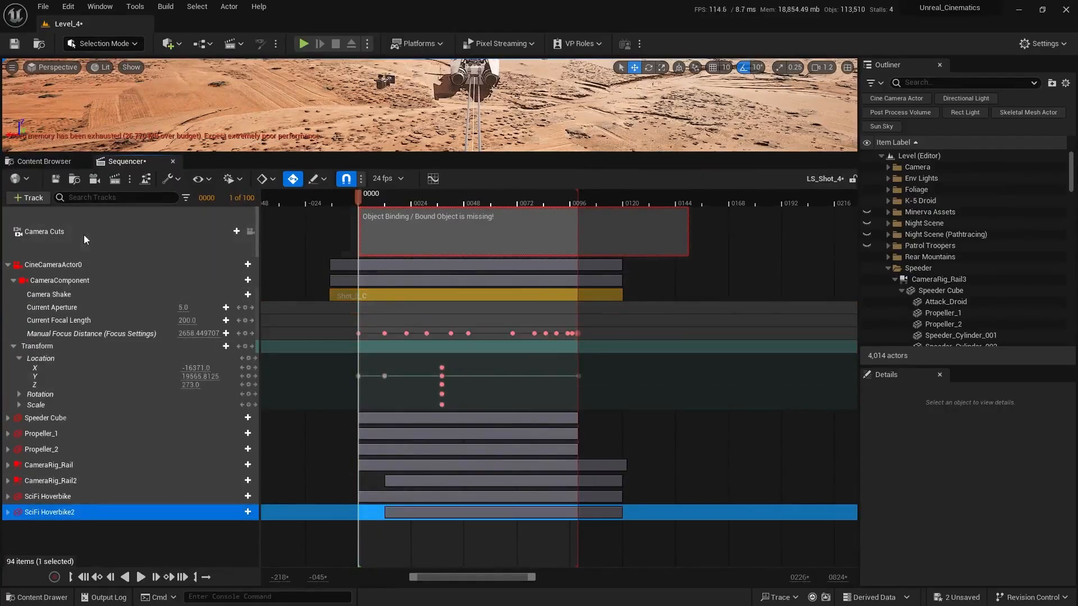
{"action": "left_click", "coordinate": [108, 231], "text": "shift"}
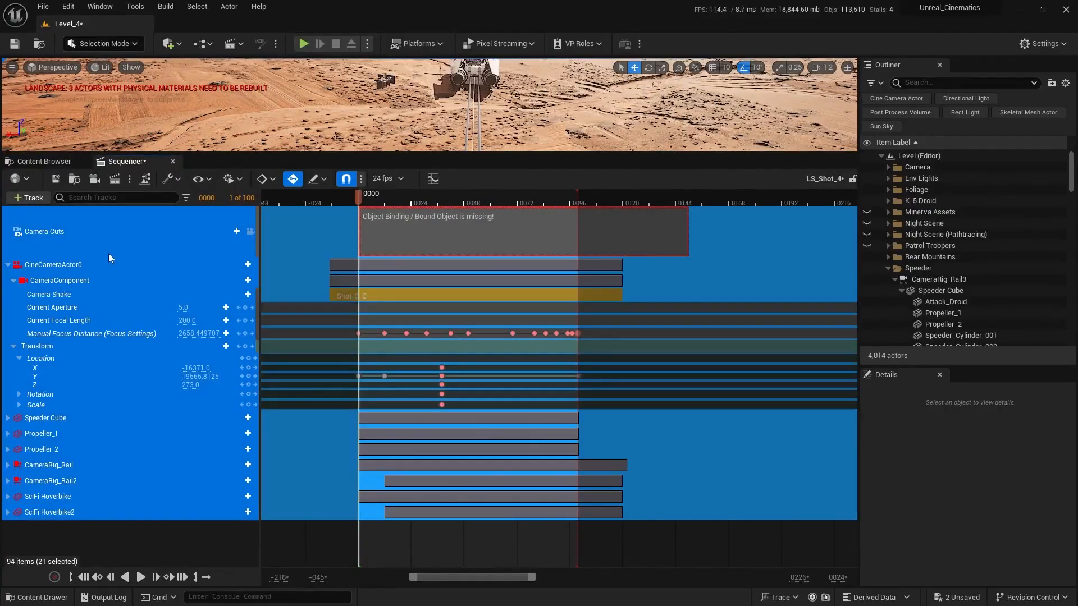
{"action": "key", "text": "Delete"}
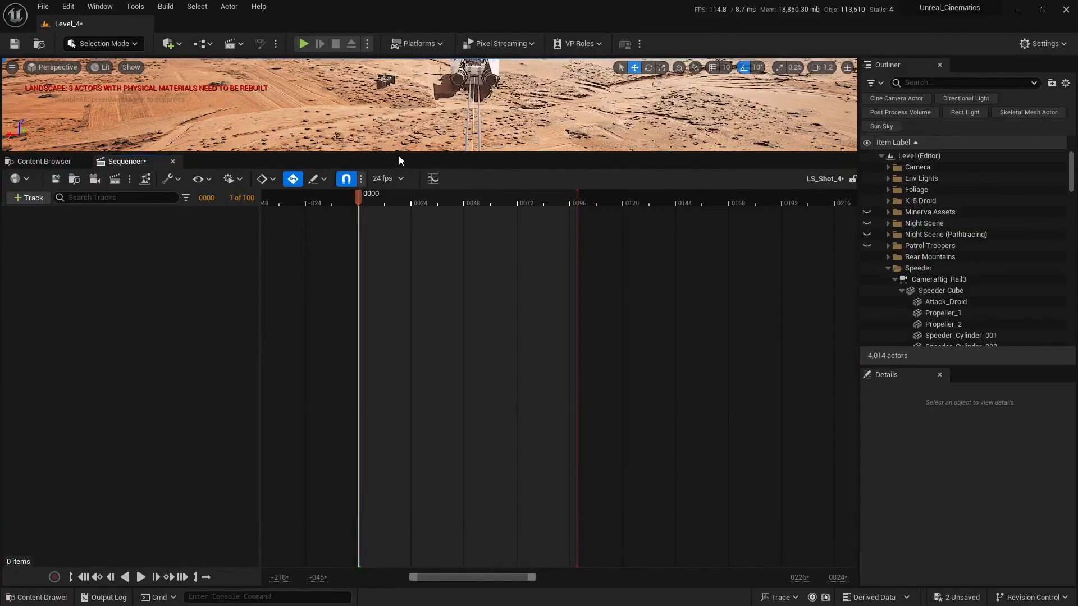
{"action": "left_click_drag", "start_coordinate": [398, 156], "coordinate": [484, 395]}
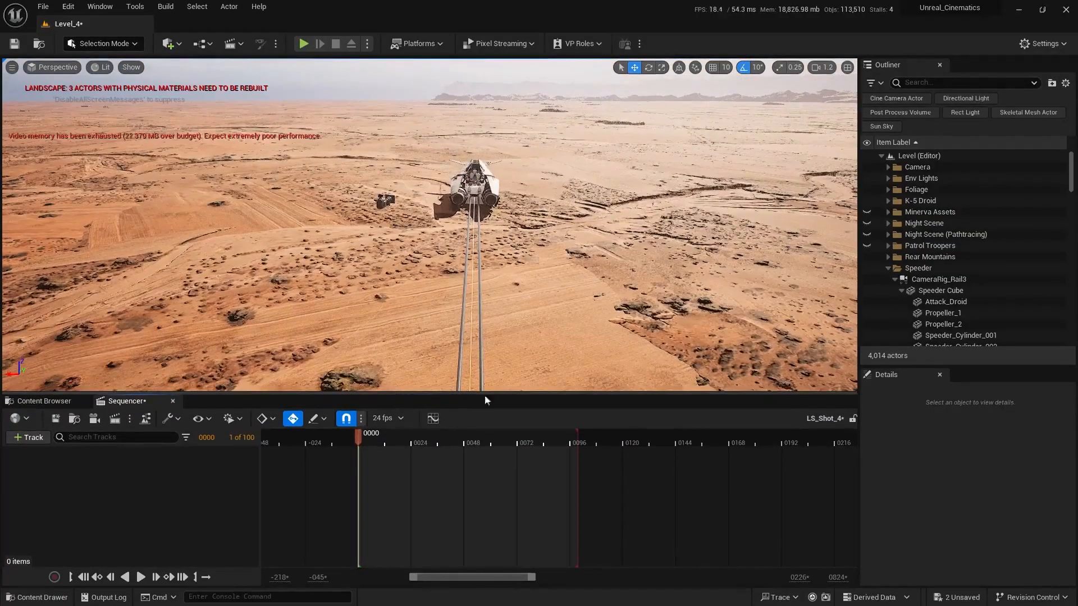
- Add CameraRig_Rail3 to the LS_Shot_4 sequence and give it a Current Position on Rail track
{"action": "left_click", "coordinate": [944, 280]}
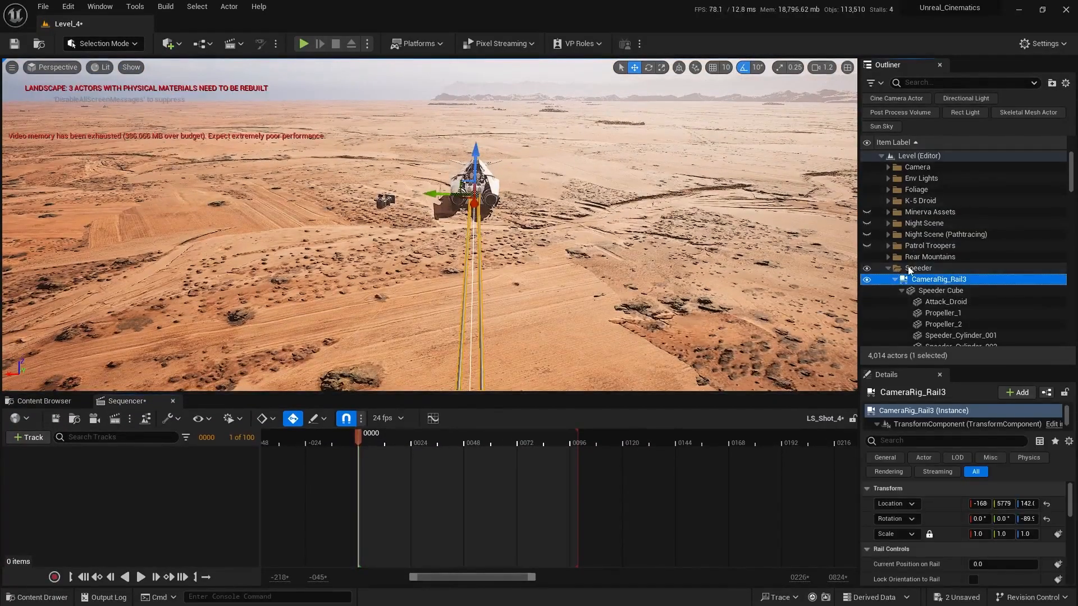
{"action": "left_click_drag", "start_coordinate": [913, 279], "coordinate": [190, 495]}
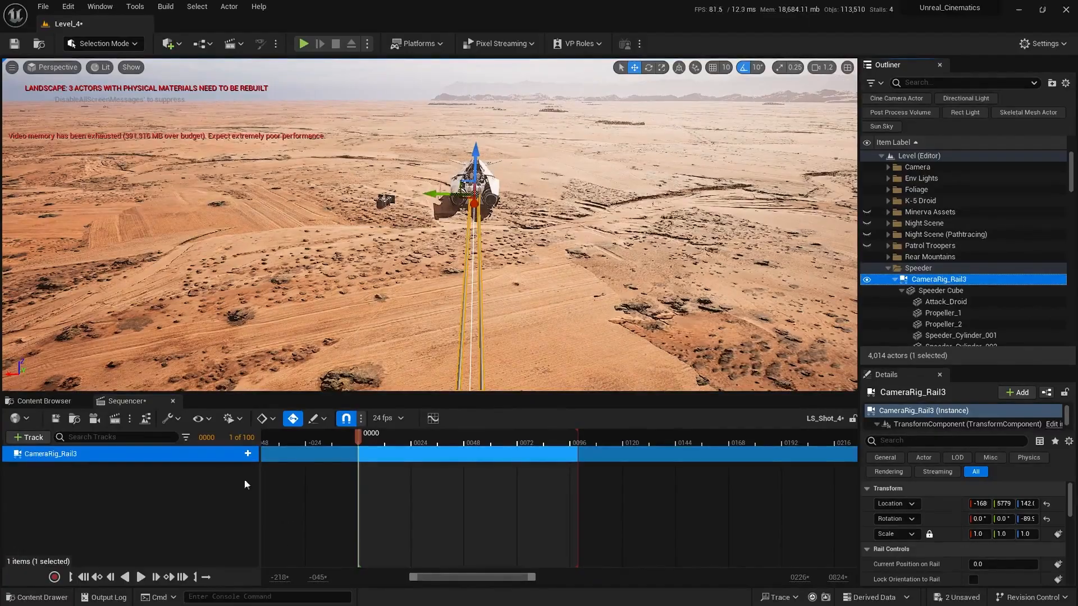
{"action": "left_click", "coordinate": [246, 454]}
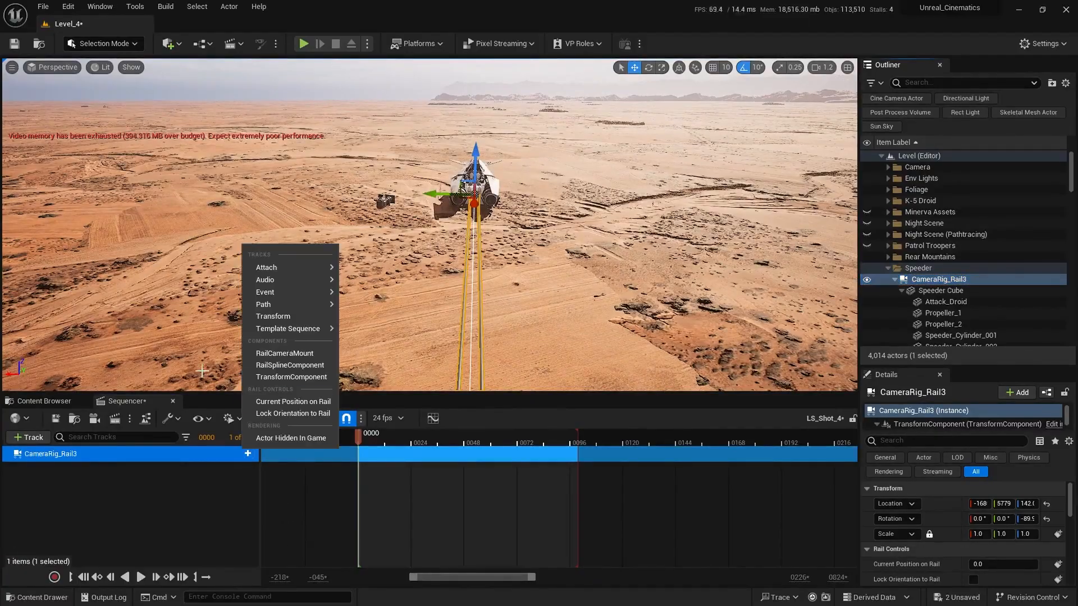
{"action": "left_click", "coordinate": [304, 402]}
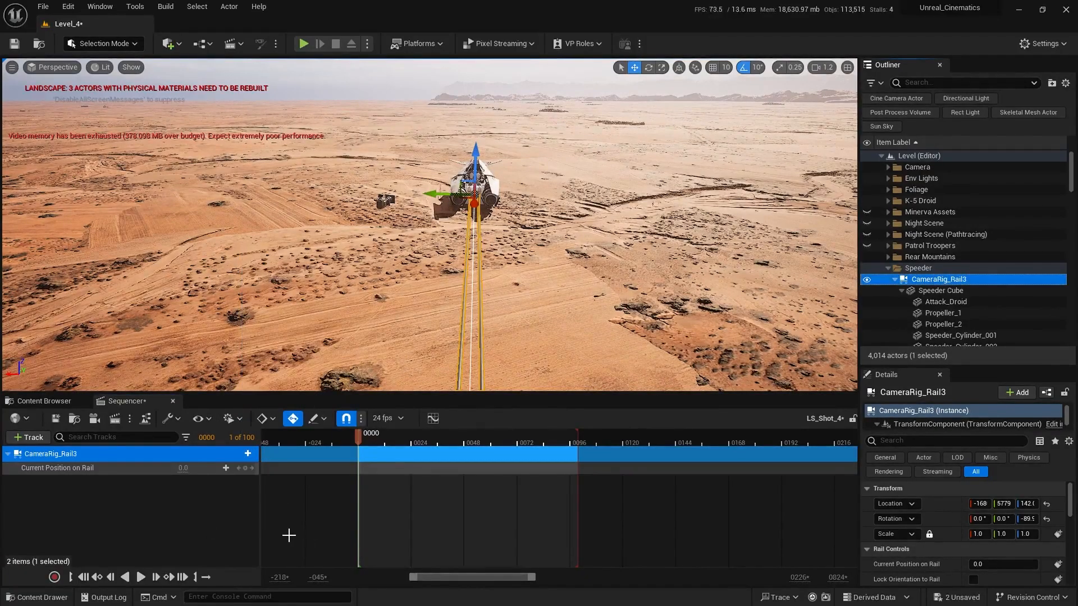
- Key the rail's Current Position on Rail at 0.0 on frame 0 and at 1.0 on frame 120
{"action": "left_click", "coordinate": [247, 468]}
{"action": "left_click_drag", "start_coordinate": [386, 439], "coordinate": [624, 462]}
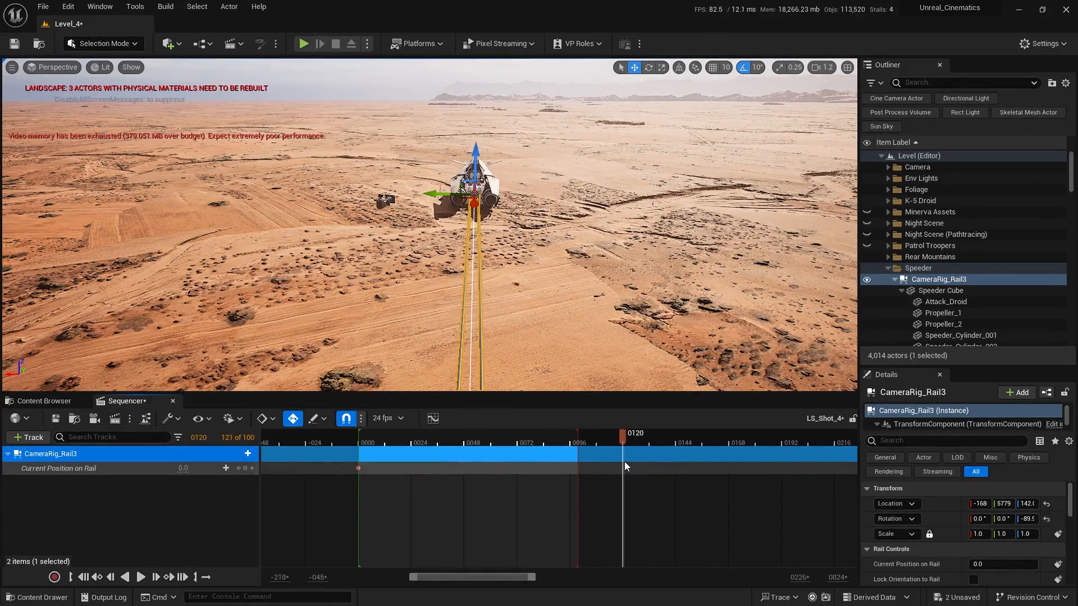
{"action": "left_click", "coordinate": [183, 469]}
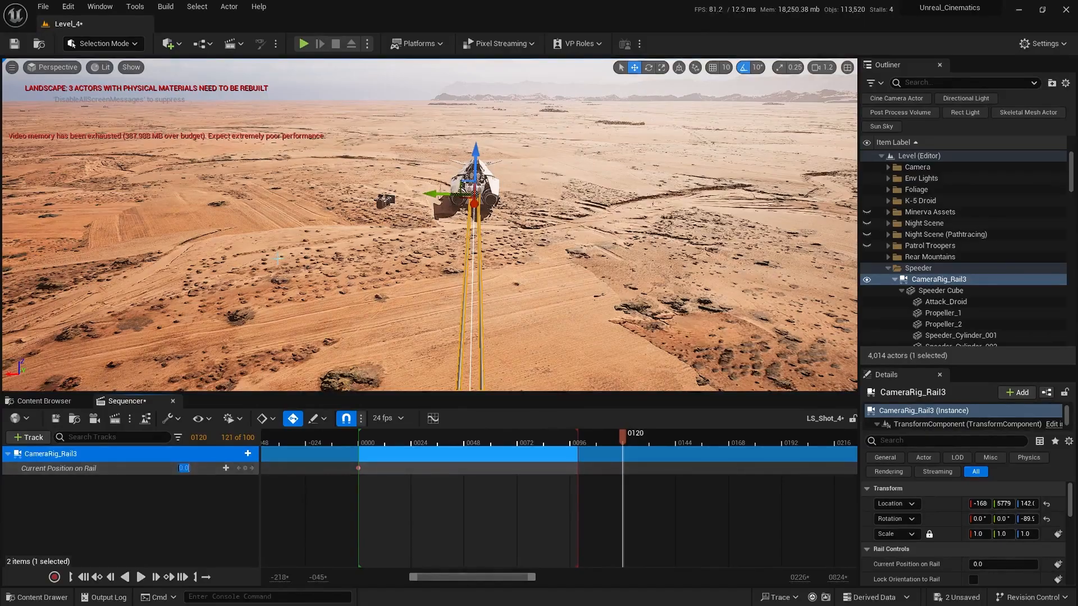
{"action": "type", "text": "1"}
{"action": "key", "text": "Return"}
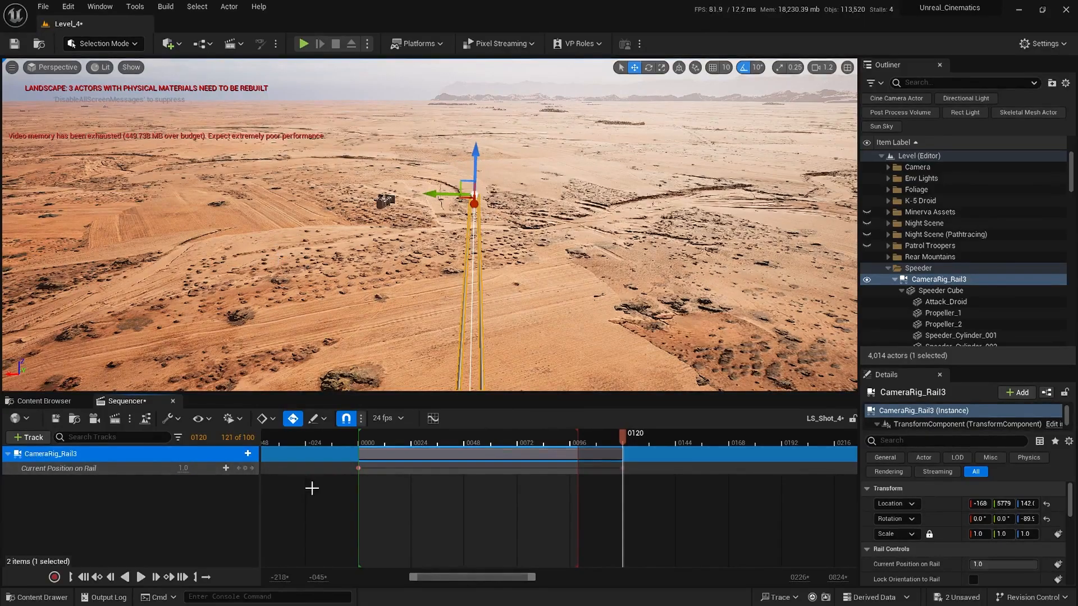
- Give the rail position keys linear interpolation and set the sequence's playback end to frame 120
{"action": "right_click", "coordinate": [622, 467]}
{"action": "left_click", "coordinate": [672, 373]}
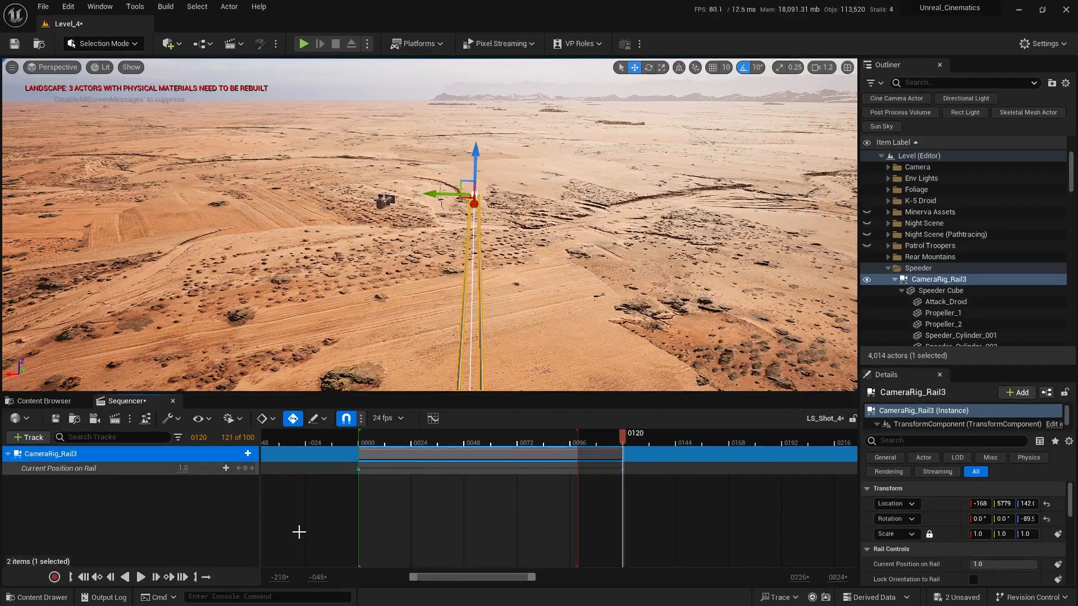
{"action": "key", "text": "bracketright"}
- Play the sequence from a wide view over the landscape to check the speeder's travel along the rail
{"action": "right_click_drag", "start_coordinate": [638, 292], "coordinate": [662, 283]}
{"action": "scroll", "coordinate": [638, 292], "scroll_direction": "up", "scroll_amount": 3}
{"action": "scroll", "coordinate": [430, 224], "scroll_direction": "up", "scroll_amount": 4}
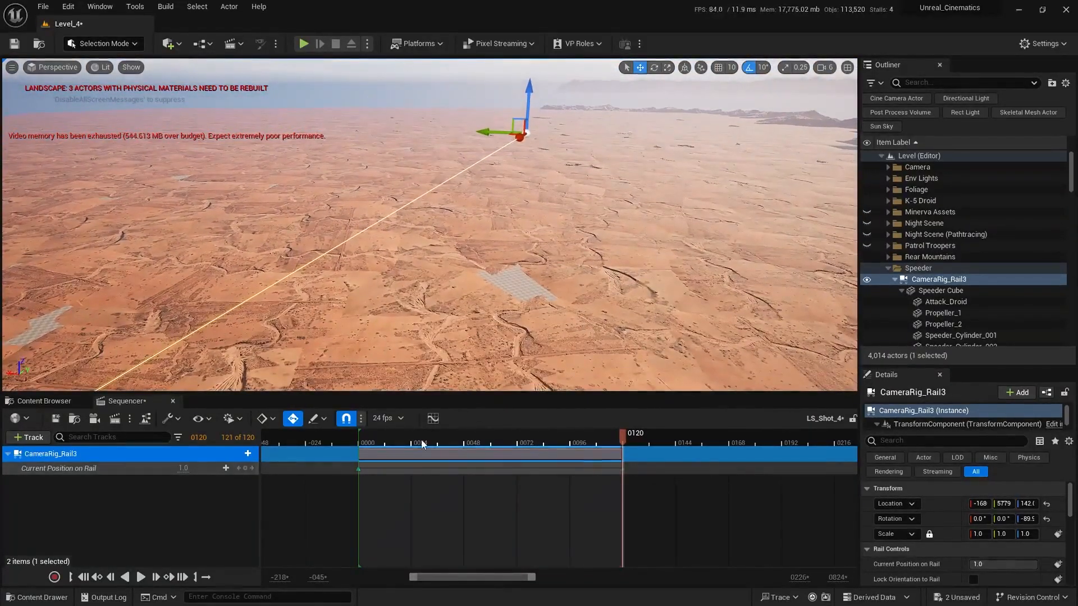
{"action": "left_click", "coordinate": [377, 441]}
{"action": "key", "text": "space"}
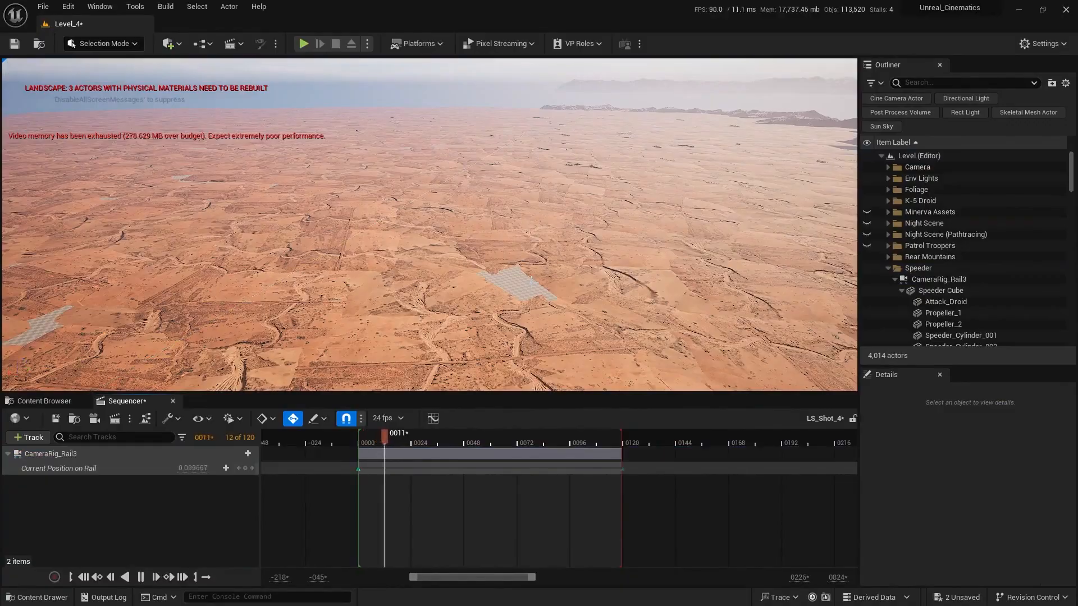
{"action": "key", "text": "space"}
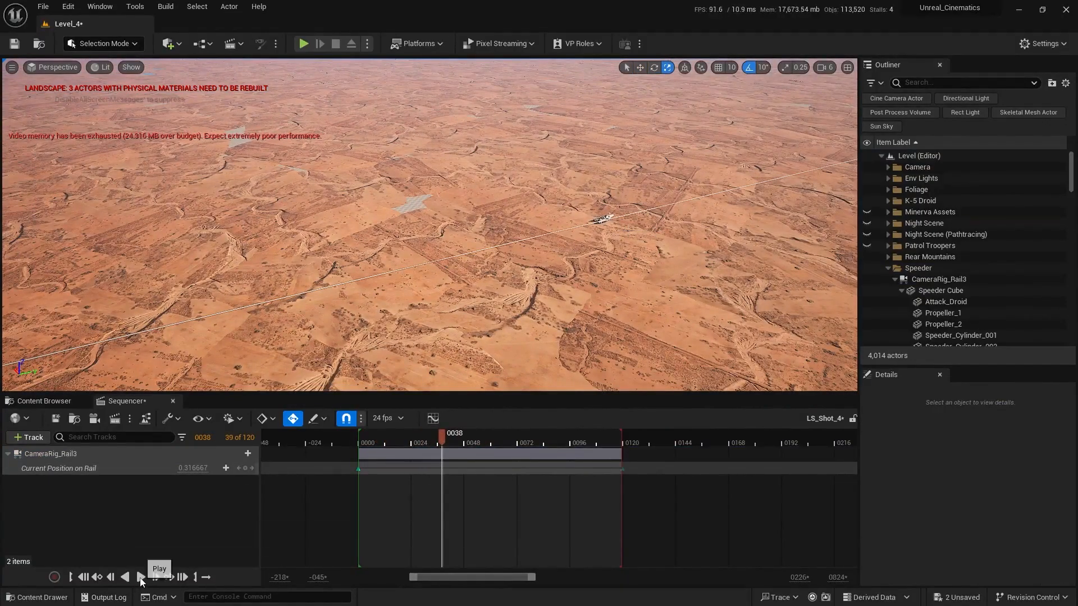
{"action": "left_click", "coordinate": [141, 578]}
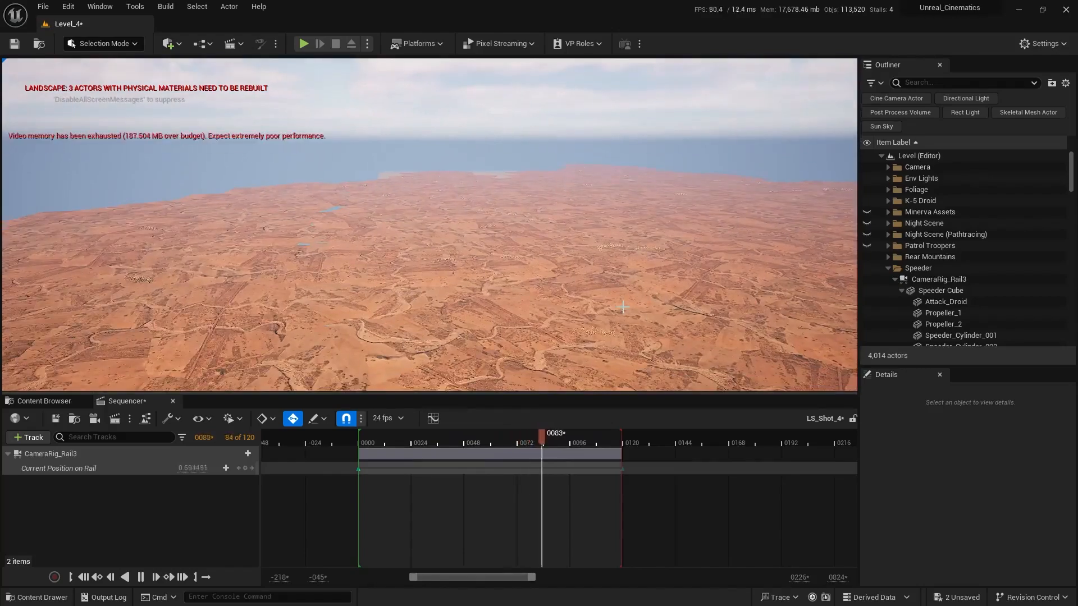
{"action": "left_click", "coordinate": [403, 447]}
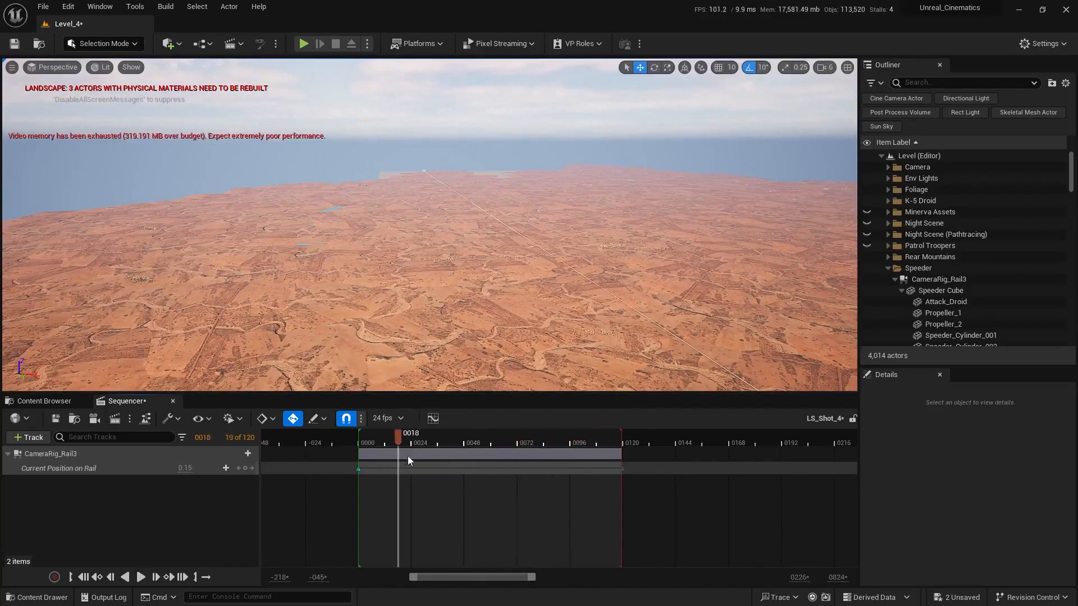
- Go to frame 54 and frame the rail crossing the desert from a low viewpoint beside it
{"action": "right_click_drag", "start_coordinate": [467, 309], "coordinate": [109, 278]}
{"action": "scroll", "coordinate": [467, 309], "scroll_direction": "down", "scroll_amount": 1}
{"action": "scroll", "coordinate": [466, 310], "scroll_direction": "down", "scroll_amount": 2}
{"action": "scroll", "coordinate": [466, 309], "scroll_direction": "down", "scroll_amount": 2}
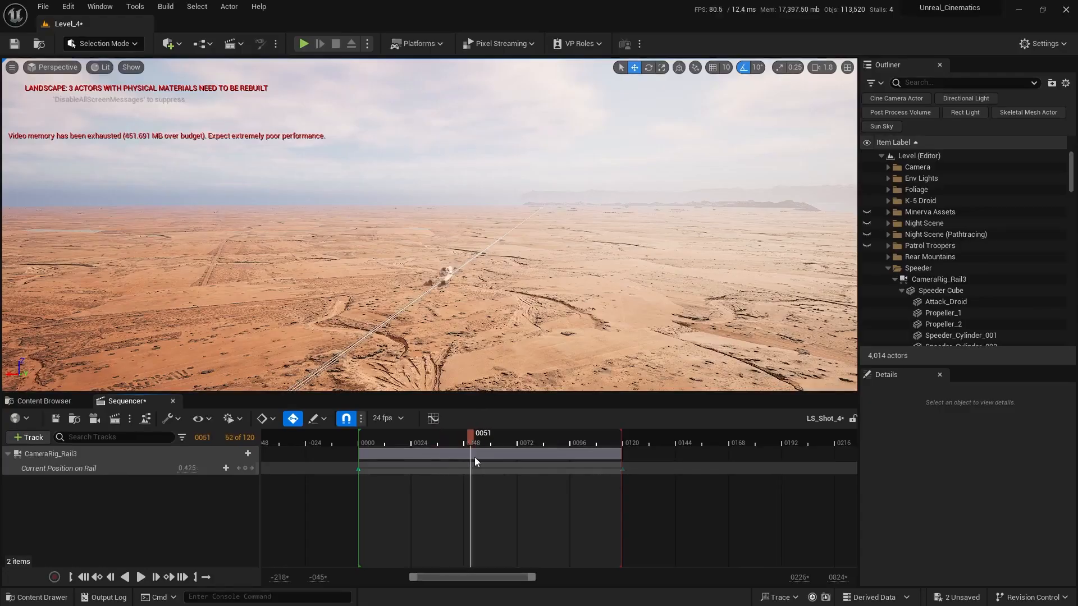
{"action": "left_click_drag", "start_coordinate": [475, 457], "coordinate": [477, 456]}
{"action": "right_click_drag", "start_coordinate": [556, 217], "coordinate": [530, 206]}
{"action": "scroll", "coordinate": [555, 216], "scroll_direction": "up", "scroll_amount": 2}
{"action": "scroll", "coordinate": [477, 247], "scroll_direction": "up", "scroll_amount": 1}
{"action": "scroll", "coordinate": [545, 253], "scroll_direction": "down", "scroll_amount": 3}
{"action": "scroll", "coordinate": [539, 208], "scroll_direction": "down", "scroll_amount": 2}
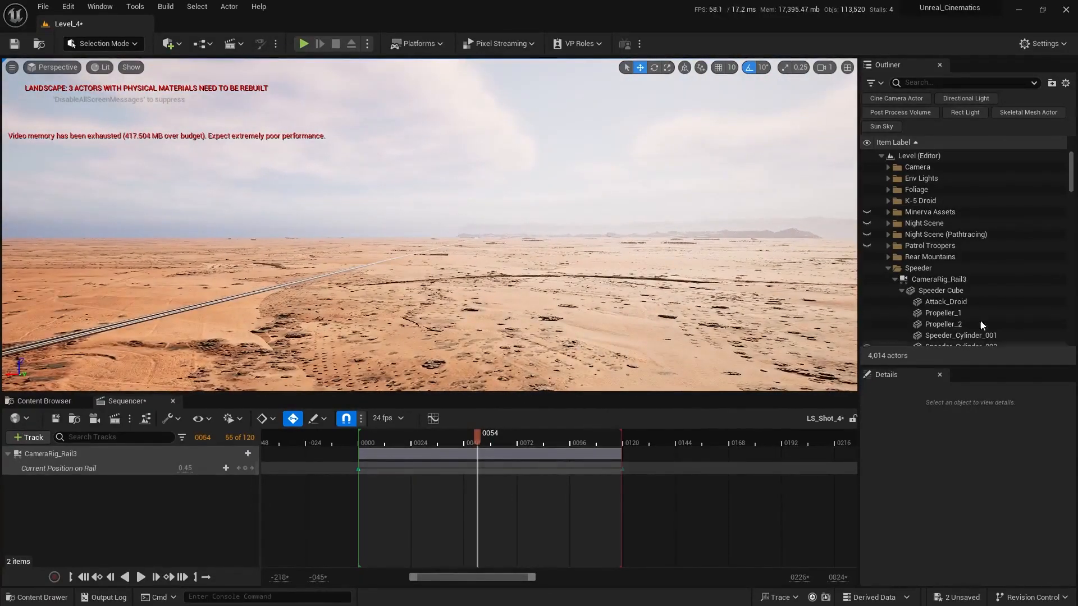
- Collapse the Speeder folder and snap CineCameraActor0 from the Camera folder to the current view
{"action": "left_click", "coordinate": [889, 268]}
{"action": "left_click", "coordinate": [889, 167]}
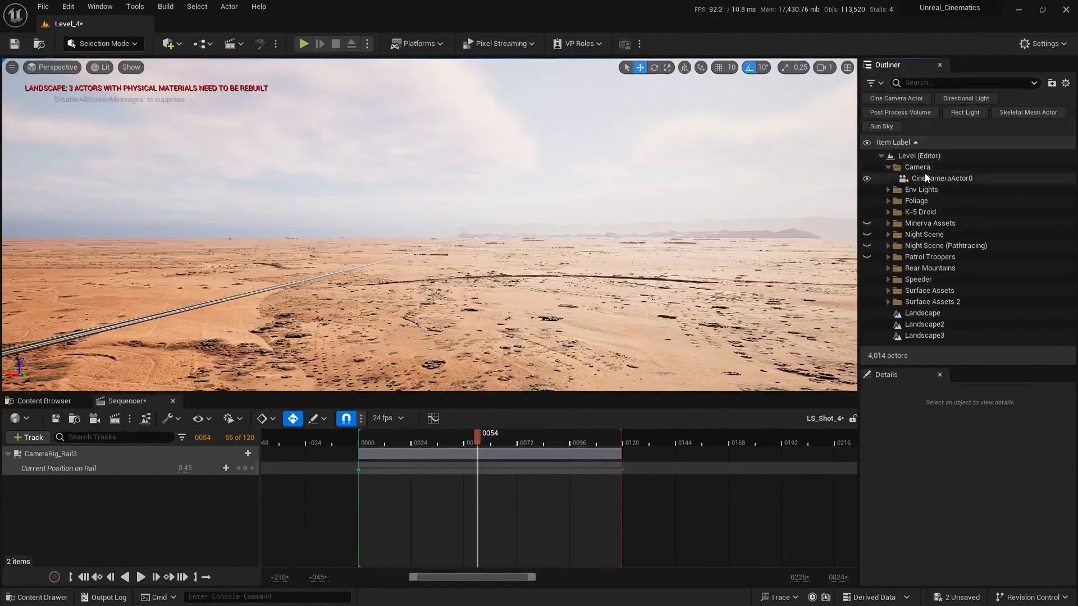
{"action": "left_click", "coordinate": [926, 178]}
{"action": "right_click", "coordinate": [926, 178]}
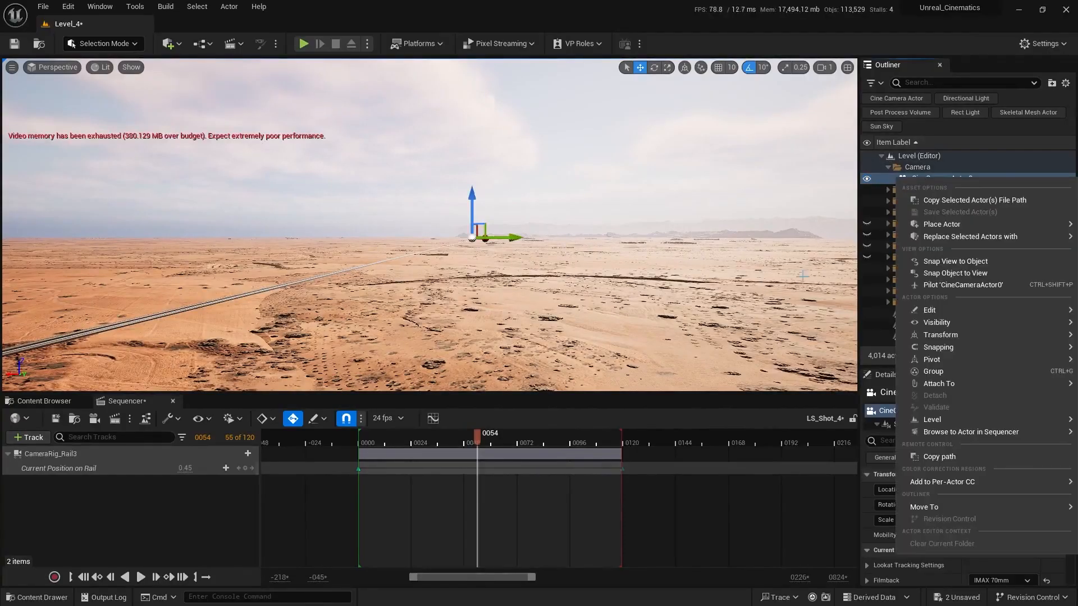
{"action": "left_click", "coordinate": [948, 273]}
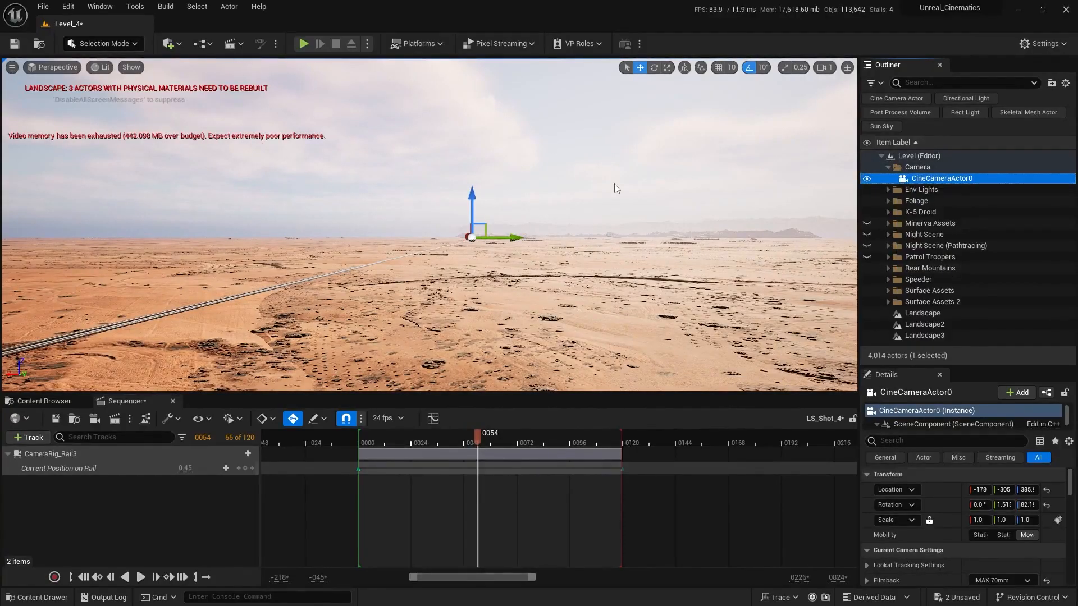
- Place an empty actor in the level next to the cine camera
{"action": "right_click_drag", "start_coordinate": [583, 177], "coordinate": [439, 192]}
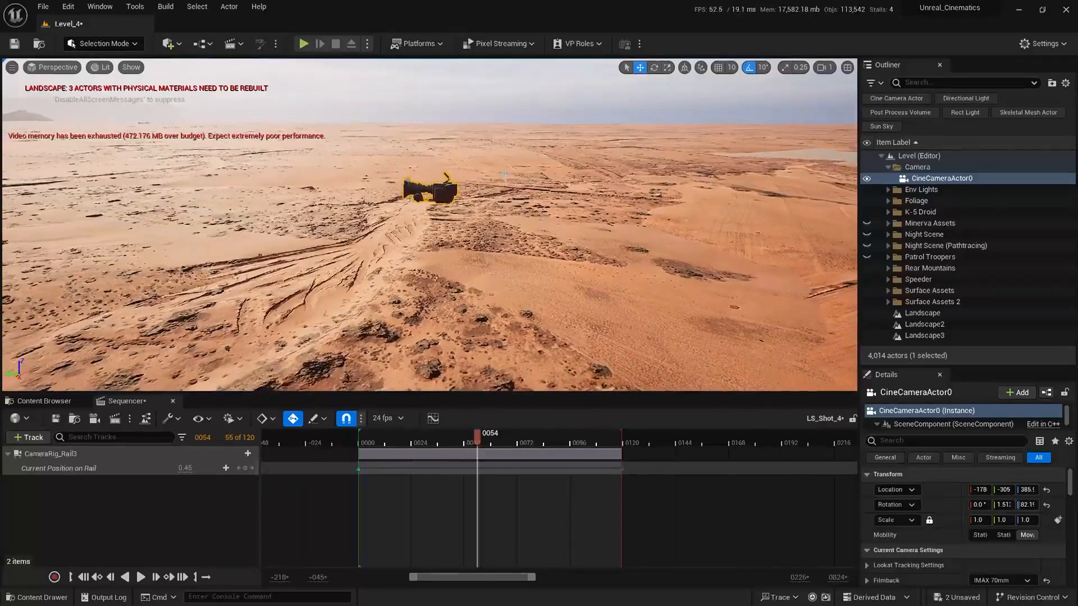
{"action": "key", "text": "Escape"}
{"action": "left_click", "coordinate": [439, 192]}
{"action": "right_click_drag", "start_coordinate": [430, 224], "coordinate": [303, 227]}
{"action": "left_click", "coordinate": [166, 44]}
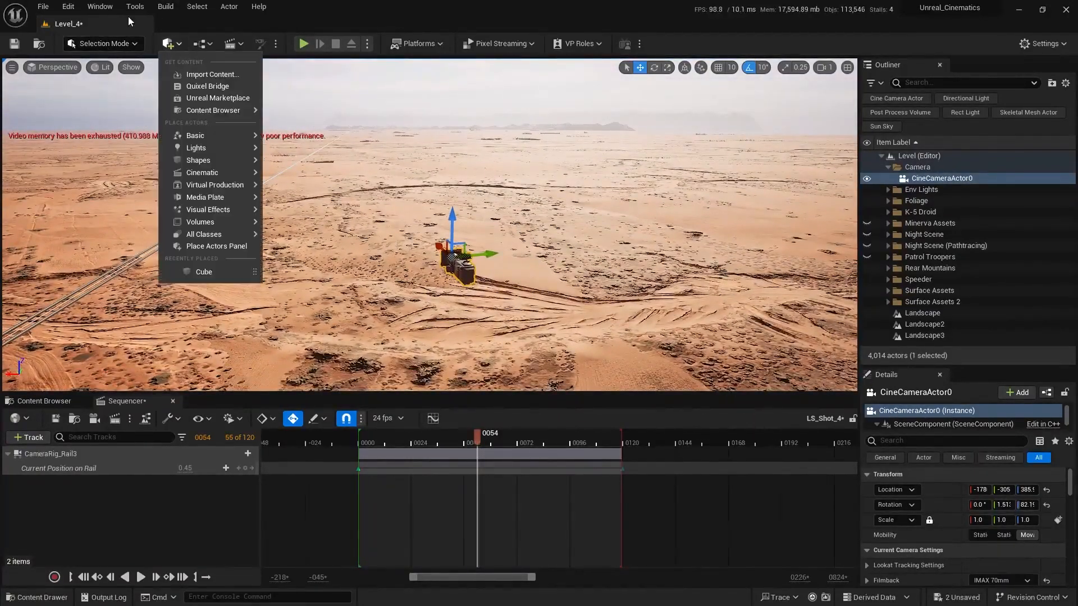
{"action": "mouse_move", "coordinate": [216, 150]}
{"action": "left_click_drag", "start_coordinate": [309, 141], "coordinate": [374, 283]}
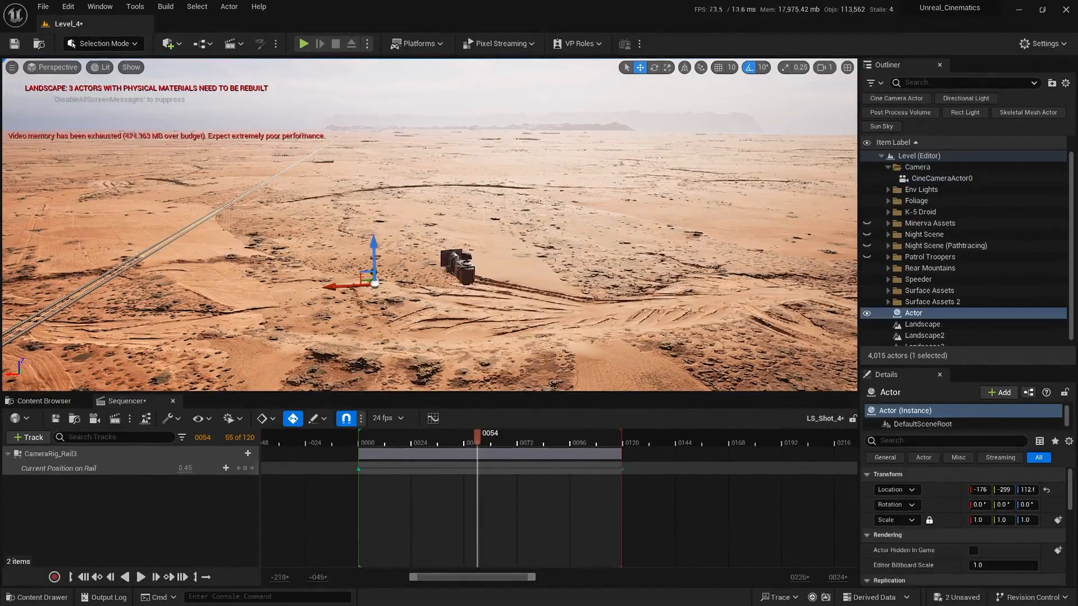
- Copy the cine camera's location onto the empty actor so both share the same position
{"action": "left_click", "coordinate": [478, 277]}
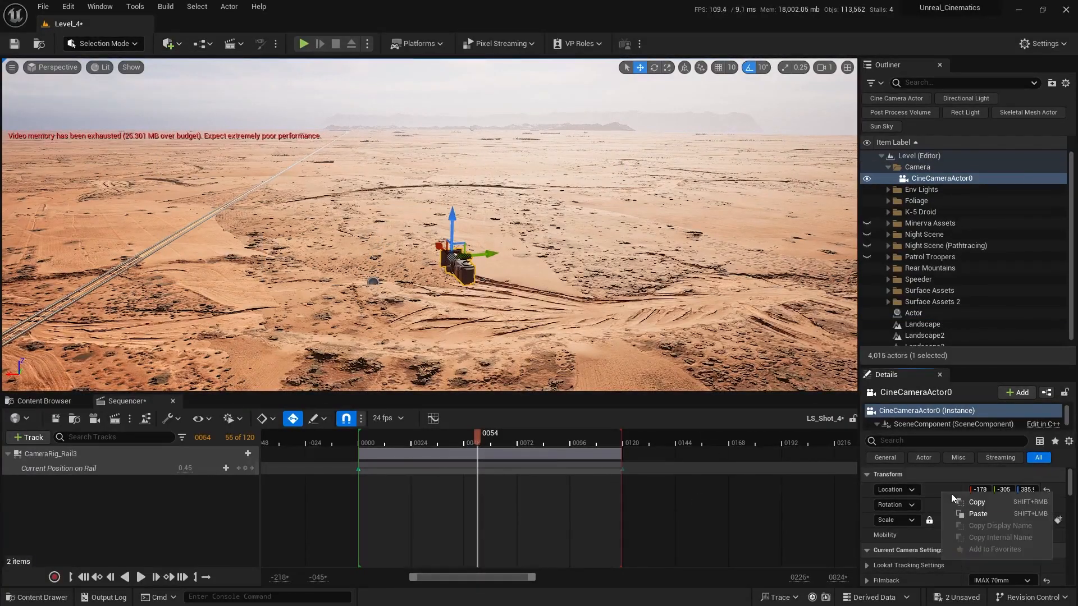
{"action": "left_click", "coordinate": [373, 280]}
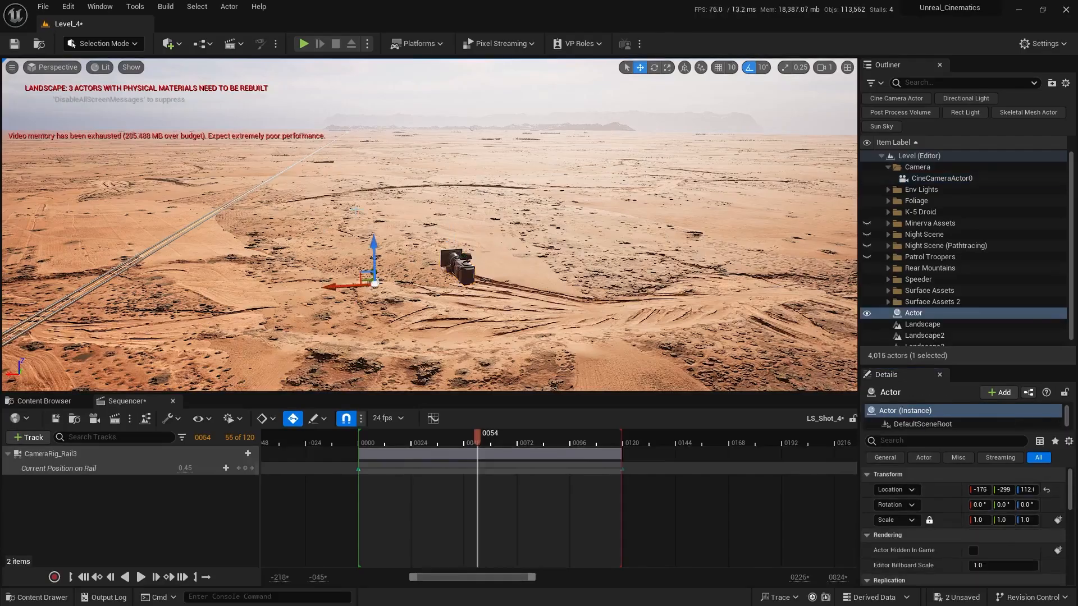
{"action": "right_click", "coordinate": [947, 483]}
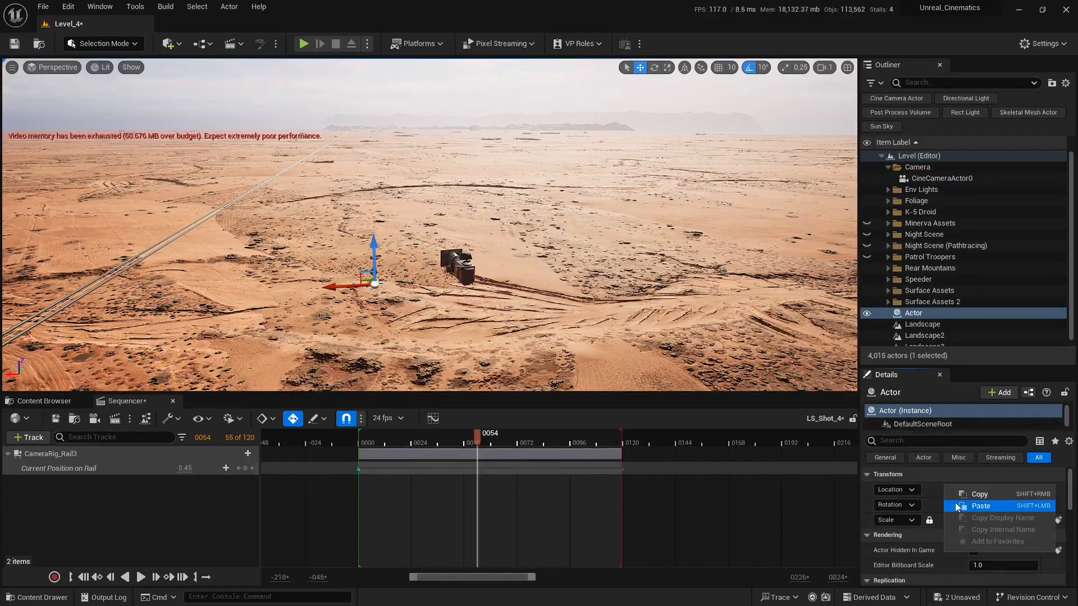
{"action": "left_click", "coordinate": [955, 504]}
{"action": "right_click_drag", "start_coordinate": [575, 377], "coordinate": [405, 376]}
{"action": "right_click_drag", "start_coordinate": [537, 162], "coordinate": [467, 167]}
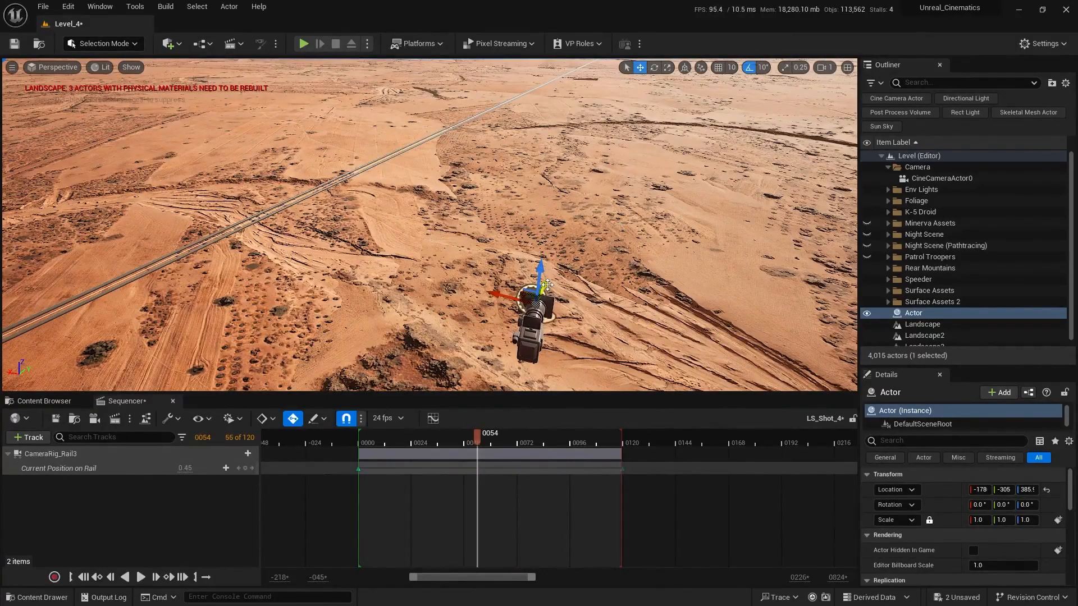
- Parent CineCameraActor0 to the empty actor inside the Camera folder and save all unsaved content
{"action": "right_click", "coordinate": [901, 313]}
{"action": "mouse_move", "coordinate": [931, 347]}
{"action": "left_click", "coordinate": [898, 314]}
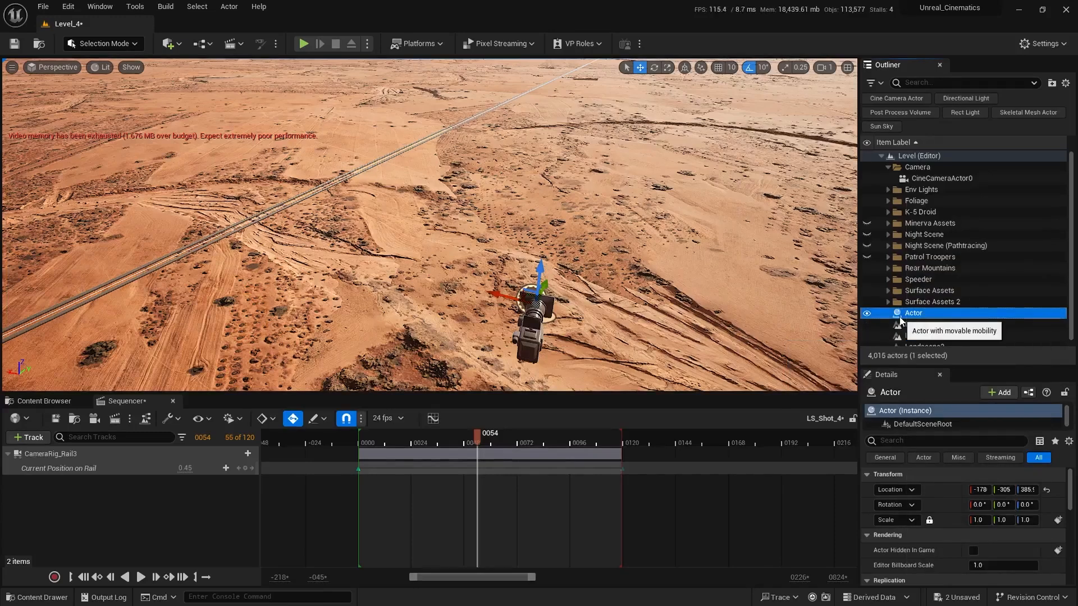
{"action": "left_click_drag", "start_coordinate": [924, 143], "coordinate": [932, 179]}
{"action": "left_click", "coordinate": [916, 191]}
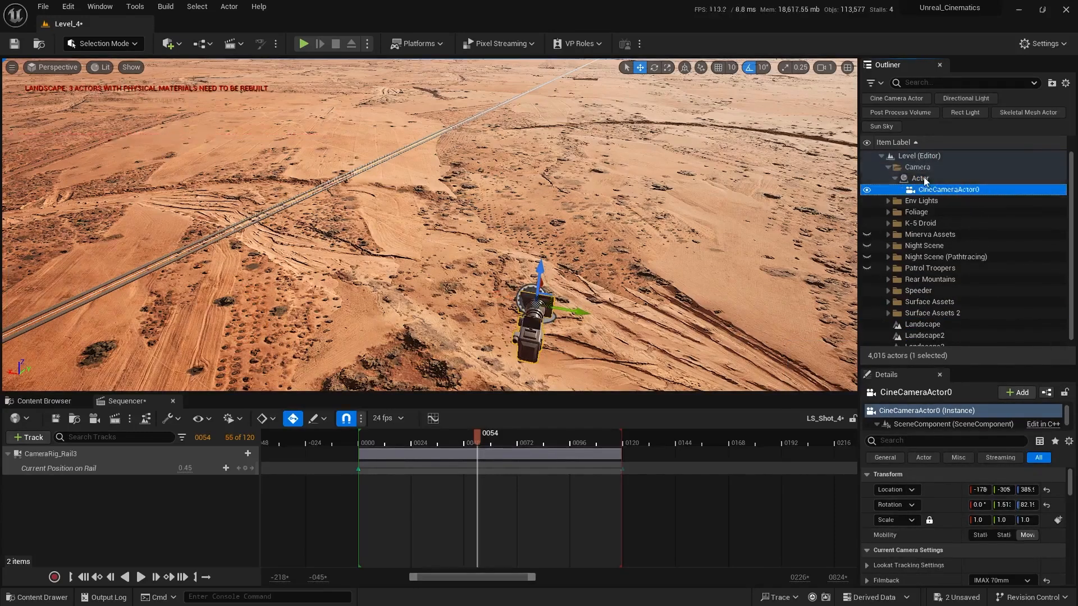
{"action": "left_click", "coordinate": [957, 597]}
{"action": "left_click", "coordinate": [623, 427]}
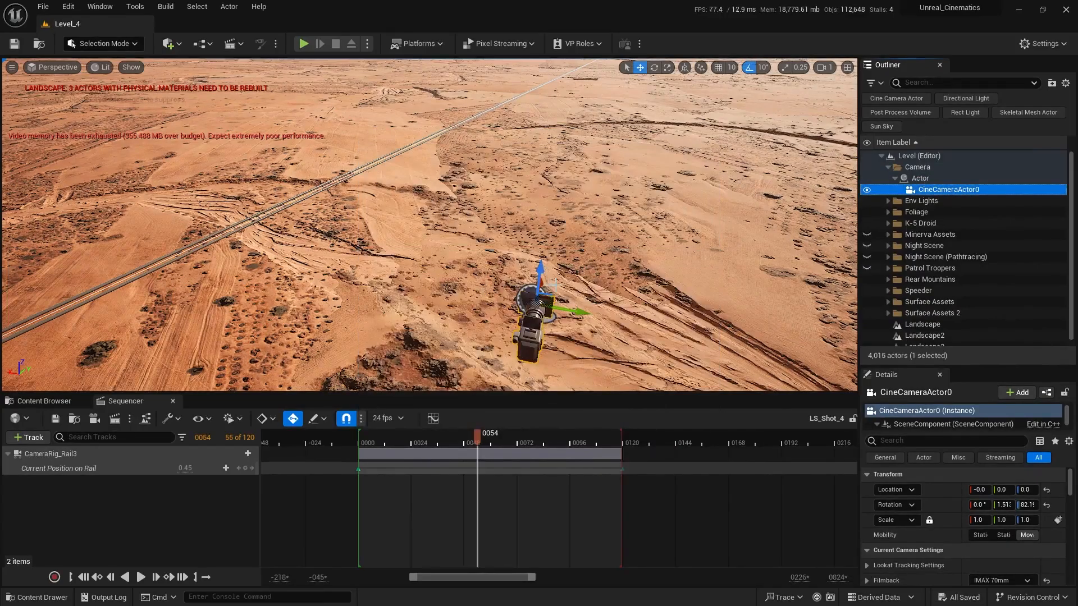
- Add CineCameraActor0 to the sequence and place its track above CameraRig_Rail3 in an enlarged Sequencer
{"action": "right_click_drag", "start_coordinate": [452, 293], "coordinate": [452, 236]}
{"action": "key", "text": "q"}
{"action": "scroll", "coordinate": [453, 293], "scroll_direction": "down", "scroll_amount": 1}
{"action": "key", "text": "e"}
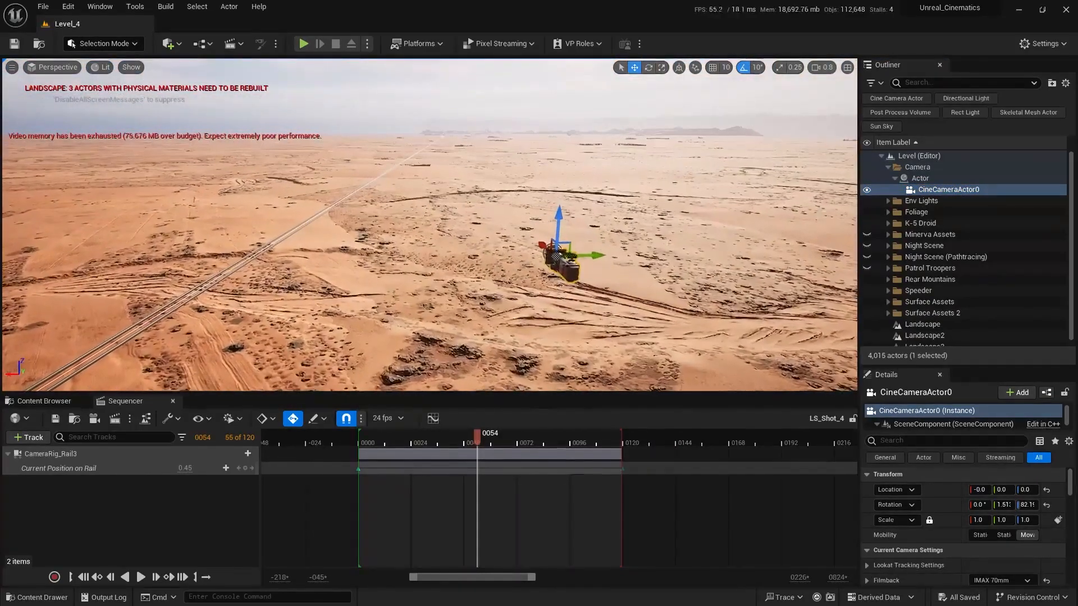
{"action": "left_click_drag", "start_coordinate": [945, 187], "coordinate": [143, 510]}
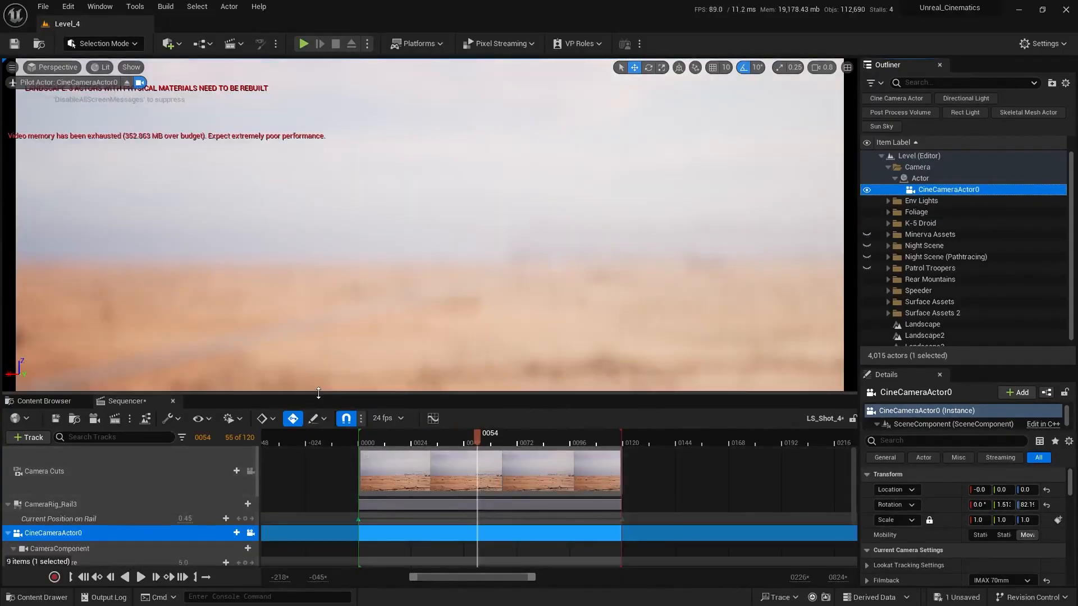
{"action": "left_click_drag", "start_coordinate": [320, 395], "coordinate": [339, 300]}
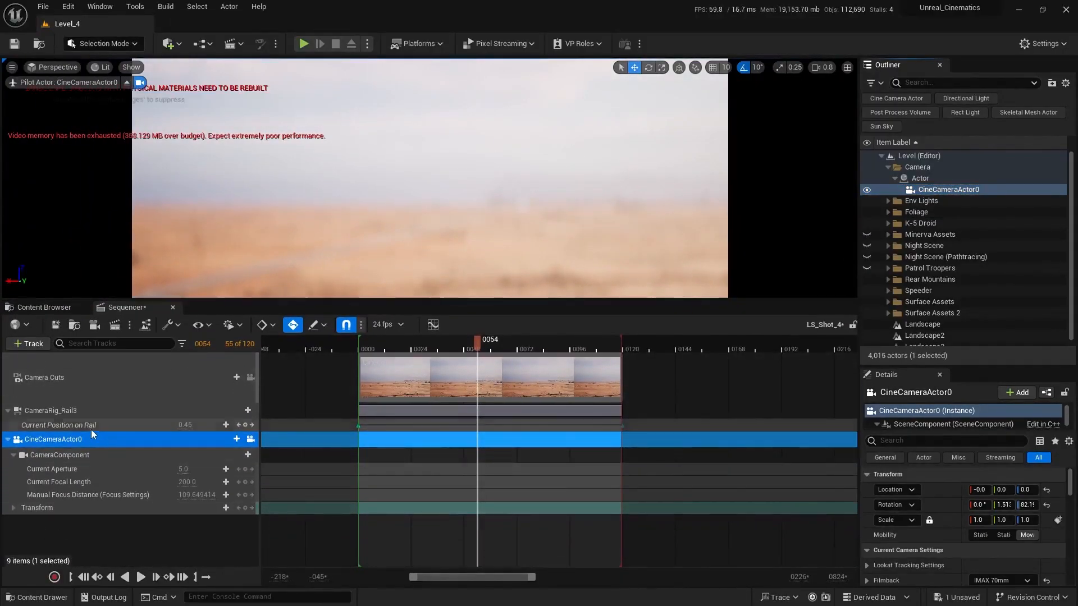
{"action": "left_click_drag", "start_coordinate": [51, 440], "coordinate": [56, 406]}
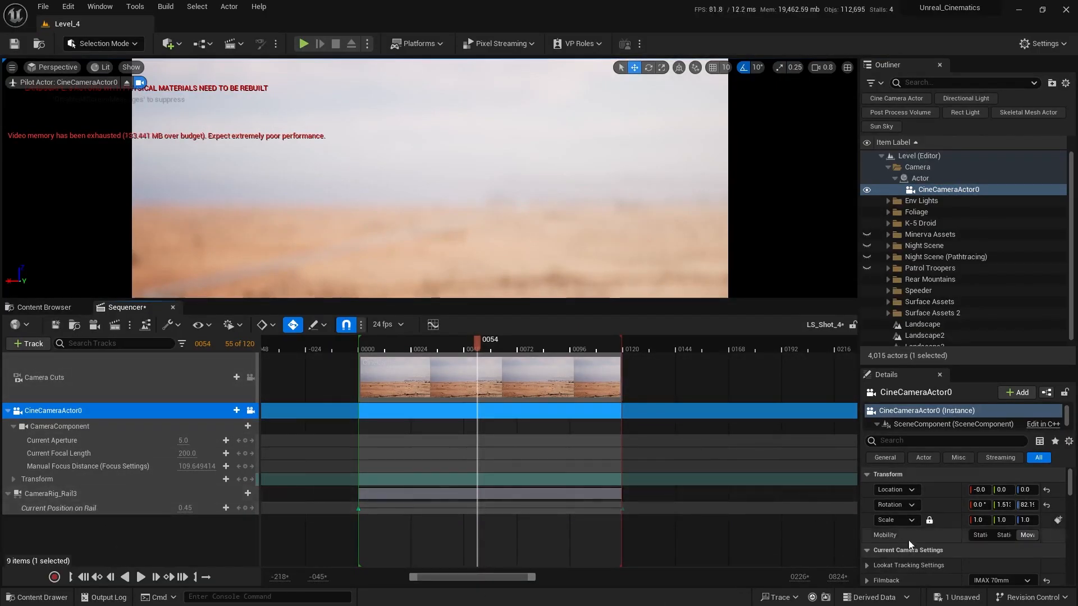
- Set the cine camera's focus method to Disable and stop piloting the camera
{"action": "scroll", "coordinate": [908, 540], "scroll_direction": "down", "scroll_amount": 3}
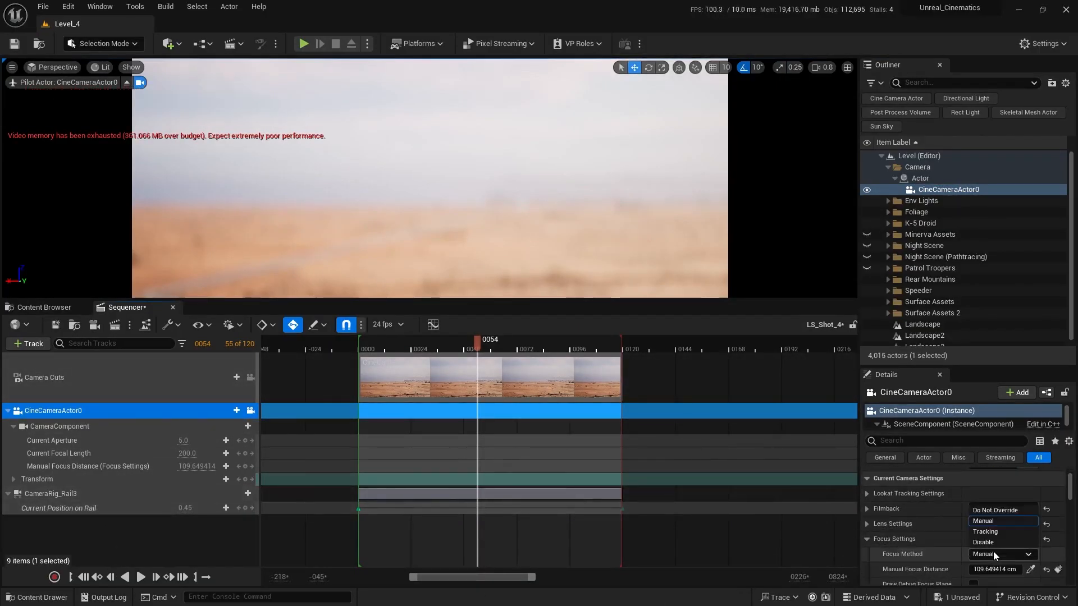
{"action": "left_click", "coordinate": [990, 543]}
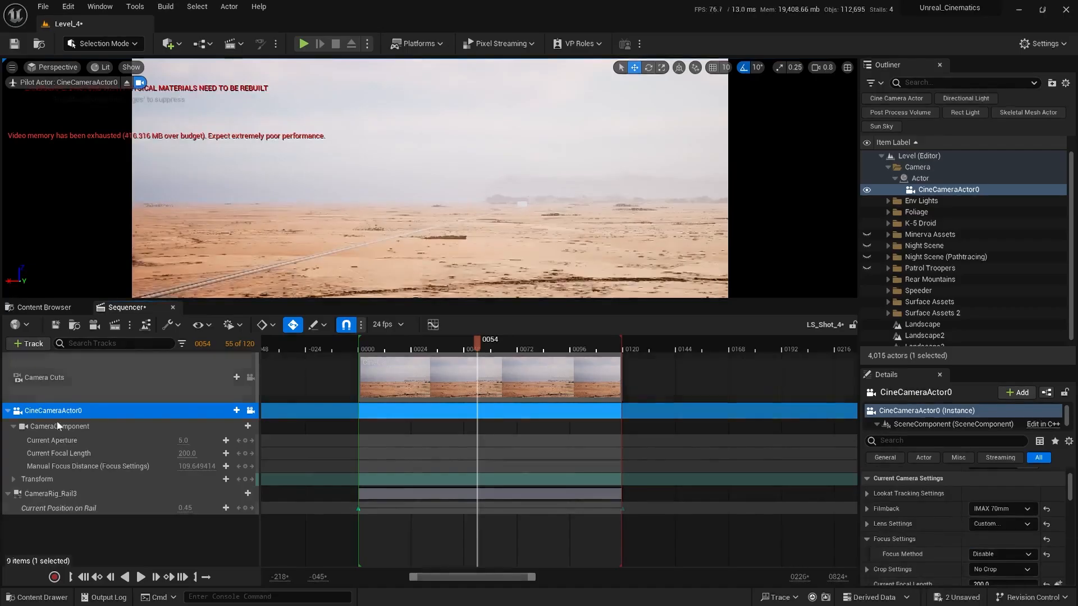
{"action": "left_click", "coordinate": [128, 83]}
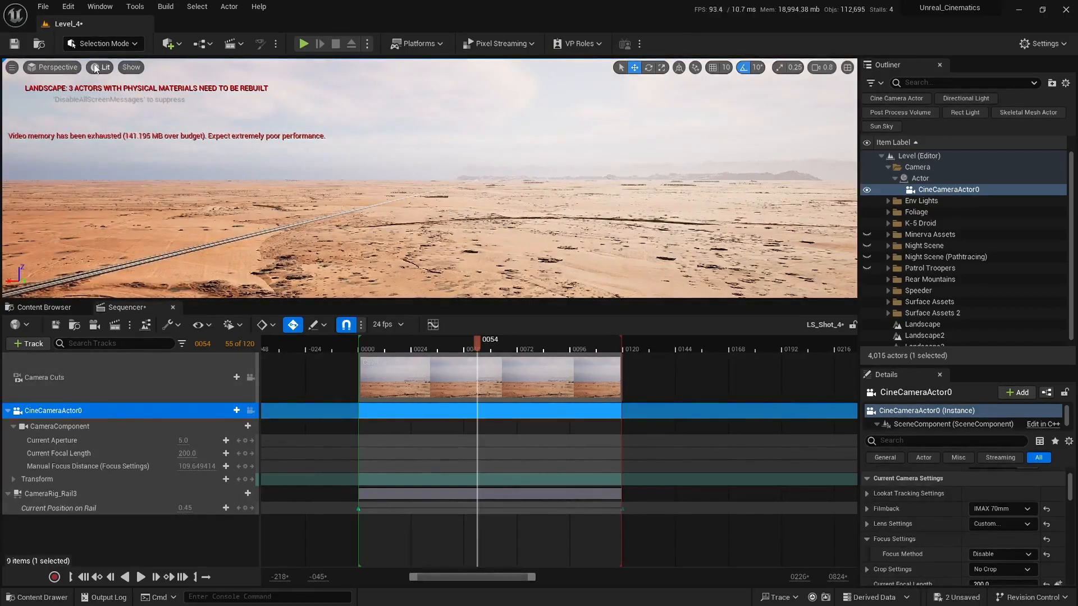
- Split the level view into two viewports, with one looking through CineCameraActor0, enlarge the viewport area and clear the selection
{"action": "left_click", "coordinate": [847, 67]}
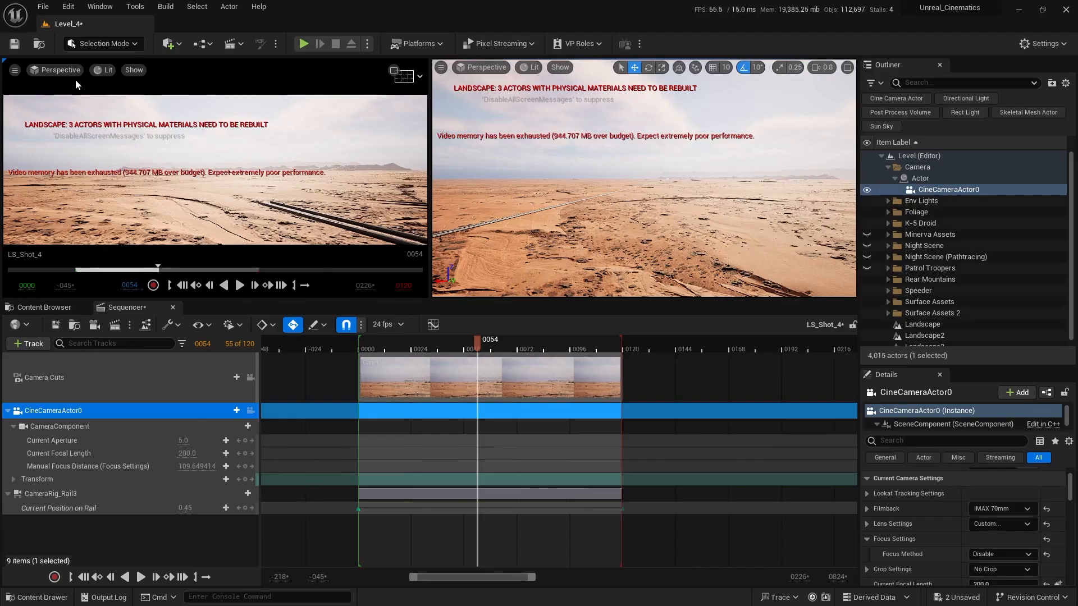
{"action": "left_click", "coordinate": [60, 70]}
{"action": "left_click", "coordinate": [101, 195]}
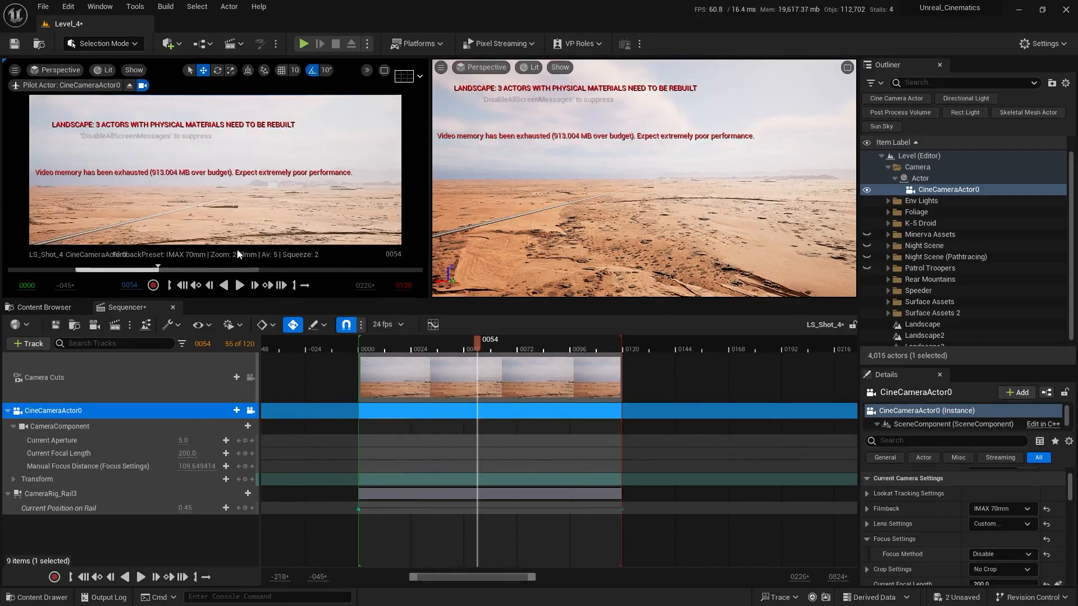
{"action": "left_click_drag", "start_coordinate": [551, 302], "coordinate": [551, 340]}
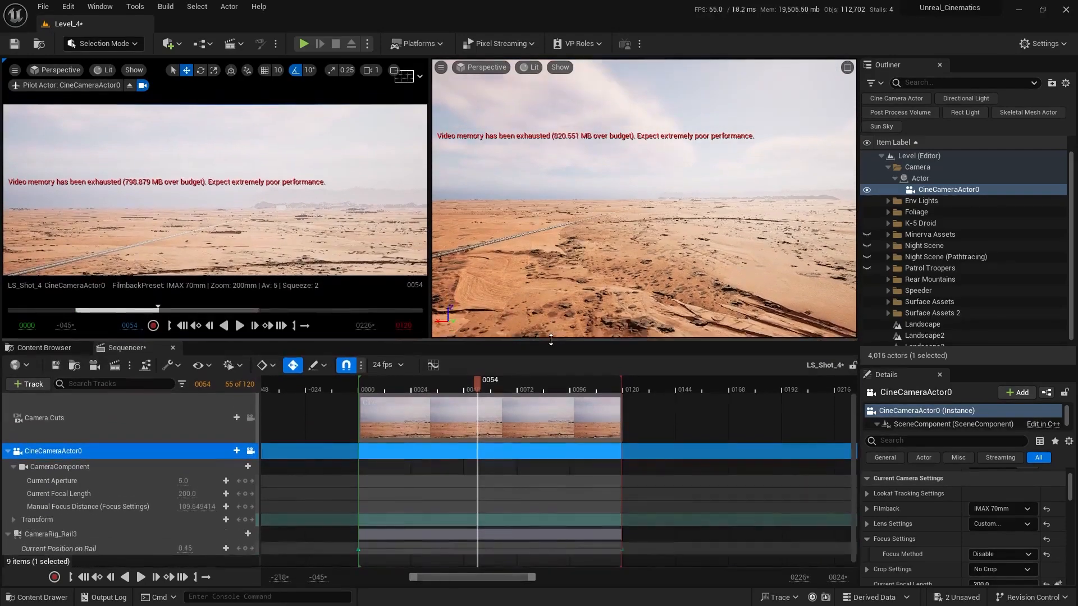
{"action": "scroll", "coordinate": [450, 436], "scroll_direction": "down", "scroll_amount": 1}
{"action": "right_click_drag", "start_coordinate": [617, 236], "coordinate": [617, 270]}
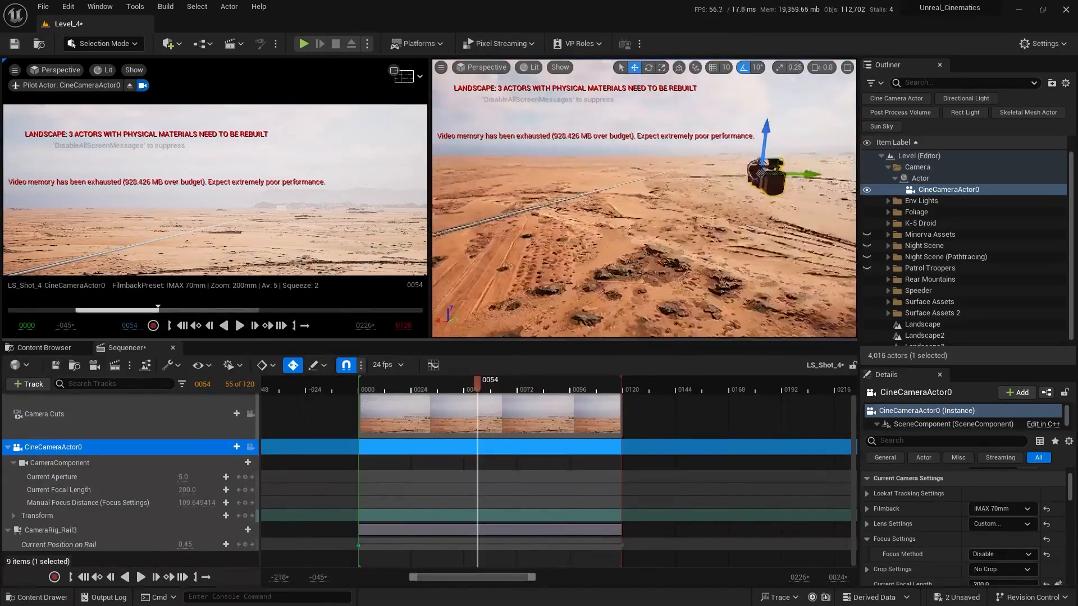
{"action": "mouse_move", "coordinate": [451, 268]}
{"action": "right_mouse_down"}
{"action": "mouse_move", "coordinate": [483, 280]}
{"action": "mouse_move", "coordinate": [443, 275]}
{"action": "mouse_move", "coordinate": [452, 267]}
{"action": "right_mouse_up"}
{"action": "key", "text": "Escape"}
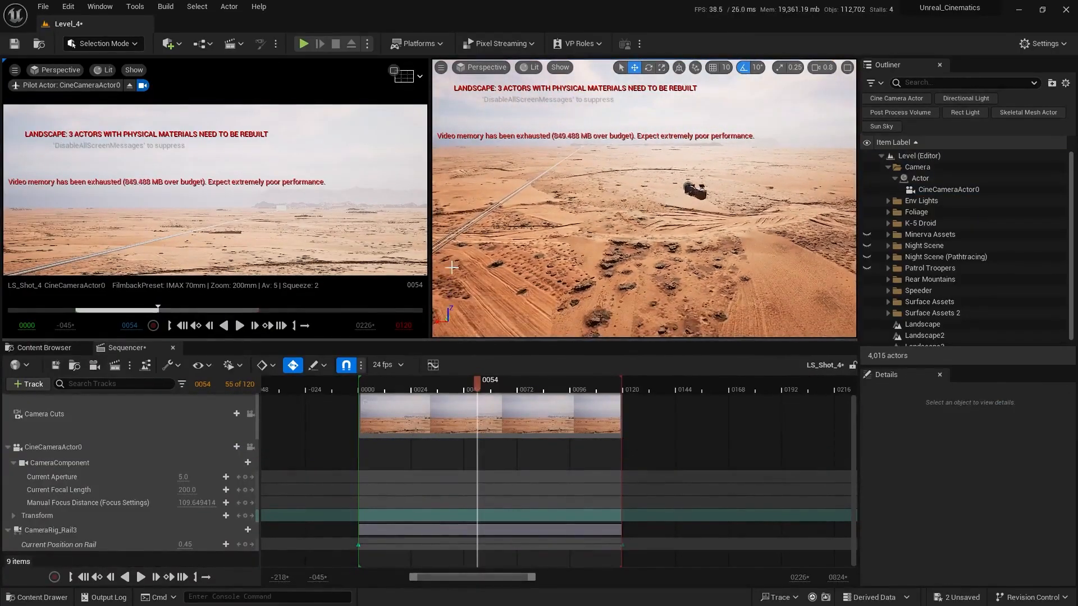
{"action": "left_click", "coordinate": [326, 155]}
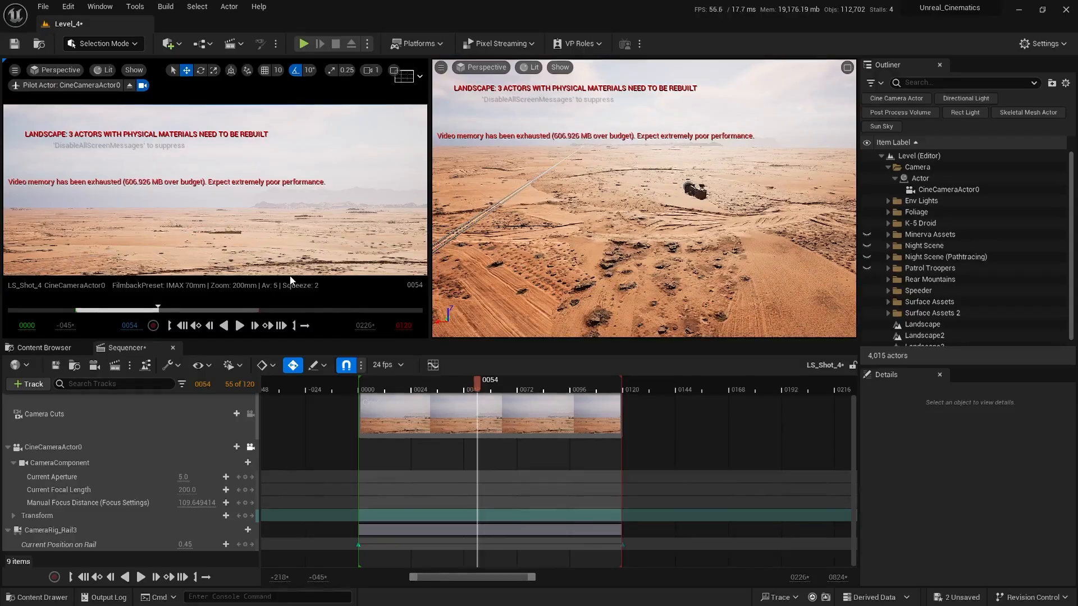
- At frame 29, lock the sequence and reframe the speeder by moving the camera's parent Actor along X and down
{"action": "left_click_drag", "start_coordinate": [362, 381], "coordinate": [422, 390]}
{"action": "key", "text": "w"}
{"action": "right_click_drag", "start_coordinate": [651, 247], "coordinate": [686, 271]}
{"action": "left_click", "coordinate": [651, 247]}
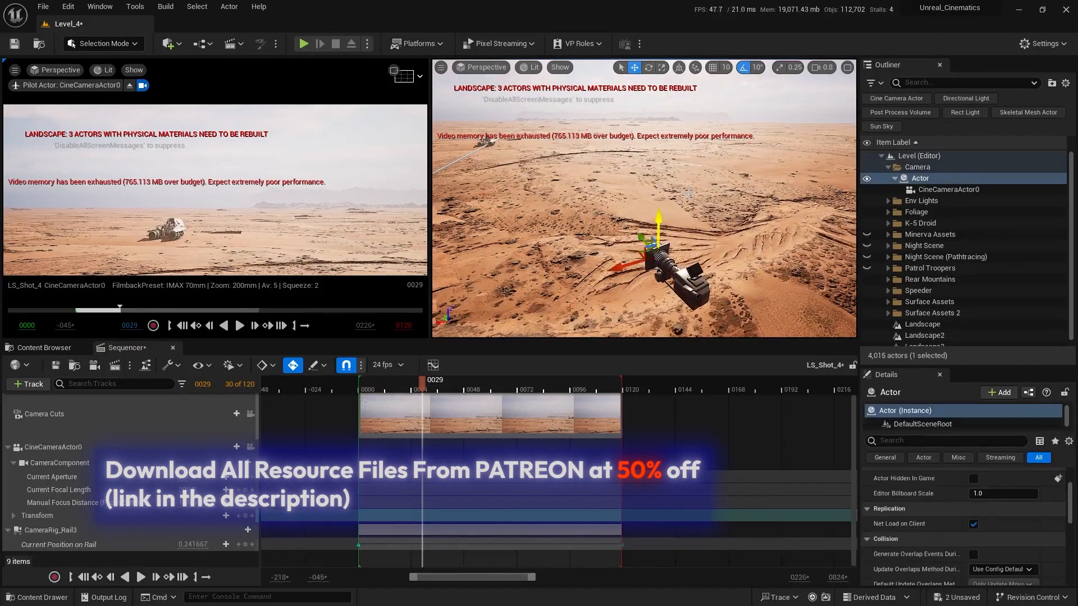
{"action": "key", "text": "s"}
{"action": "right_click_drag", "start_coordinate": [533, 221], "coordinate": [500, 229]}
{"action": "scroll", "coordinate": [517, 224], "scroll_direction": "up", "scroll_amount": 2}
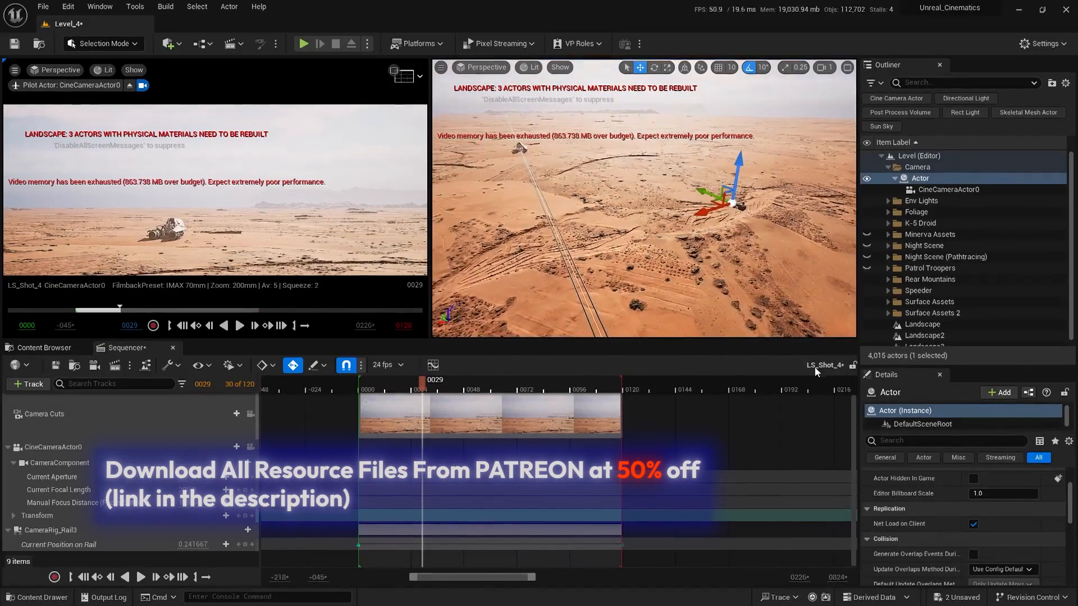
{"action": "left_click", "coordinate": [852, 366]}
{"action": "left_click_drag", "start_coordinate": [709, 212], "coordinate": [629, 235]}
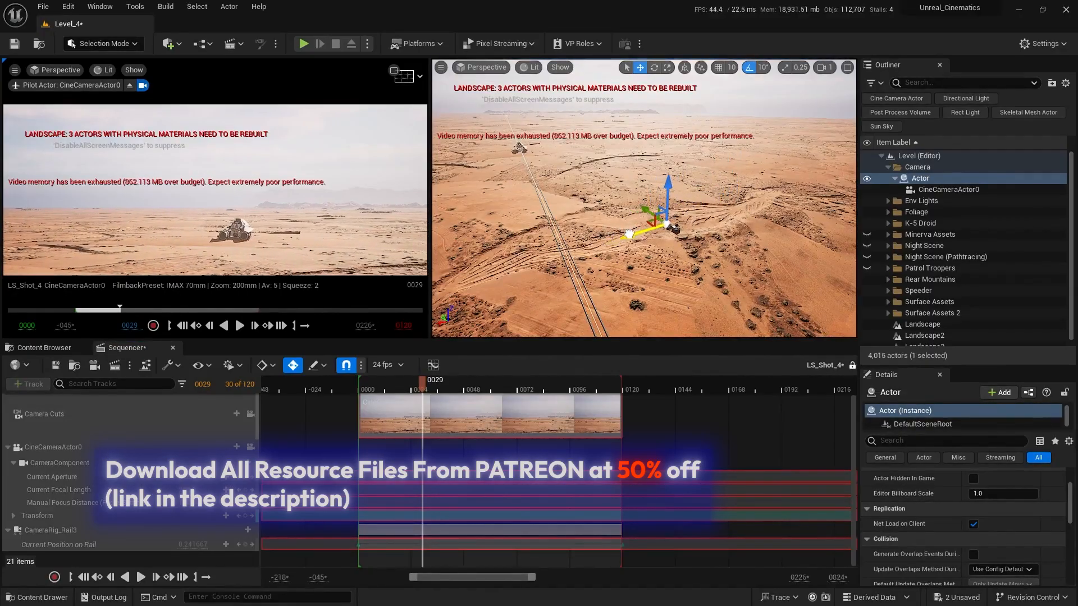
{"action": "left_click_drag", "start_coordinate": [667, 182], "coordinate": [662, 207]}
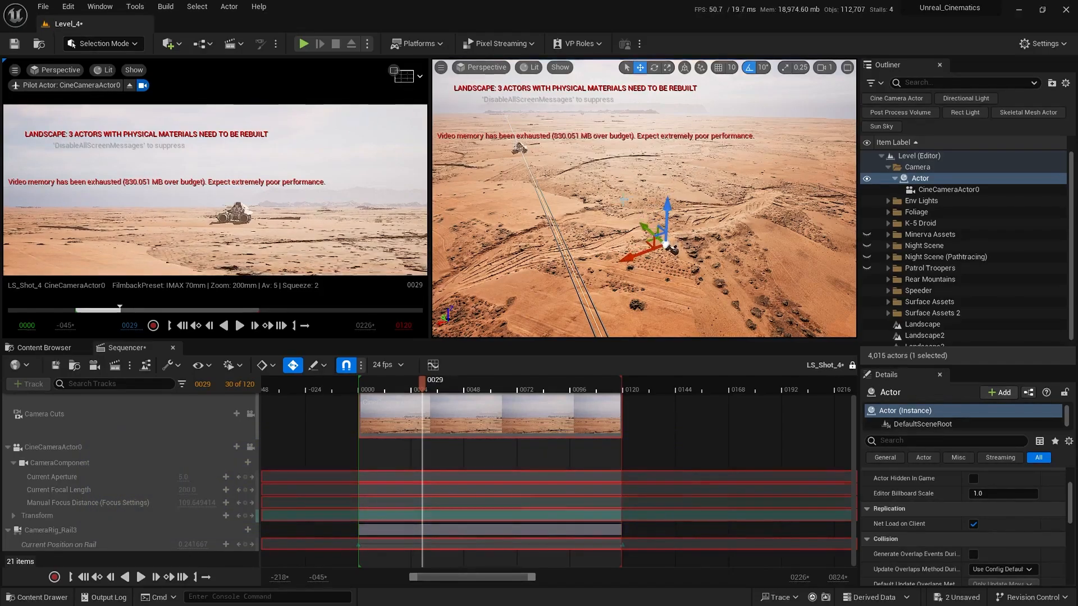
- Raise CameraRig_Rail3 to a Z location of about 197 and deselect it
{"action": "mouse_move", "coordinate": [623, 200]}
{"action": "right_mouse_down"}
{"action": "mouse_move", "coordinate": [522, 172]}
{"action": "mouse_move", "coordinate": [607, 207]}
{"action": "mouse_move", "coordinate": [589, 205]}
{"action": "mouse_move", "coordinate": [623, 213]}
{"action": "mouse_move", "coordinate": [629, 202]}
{"action": "right_mouse_up"}
{"action": "key", "text": "w"}
{"action": "scroll", "coordinate": [623, 200], "scroll_direction": "up", "scroll_amount": 3}
{"action": "key", "text": "w"}
{"action": "scroll", "coordinate": [623, 200], "scroll_direction": "down", "scroll_amount": 4}
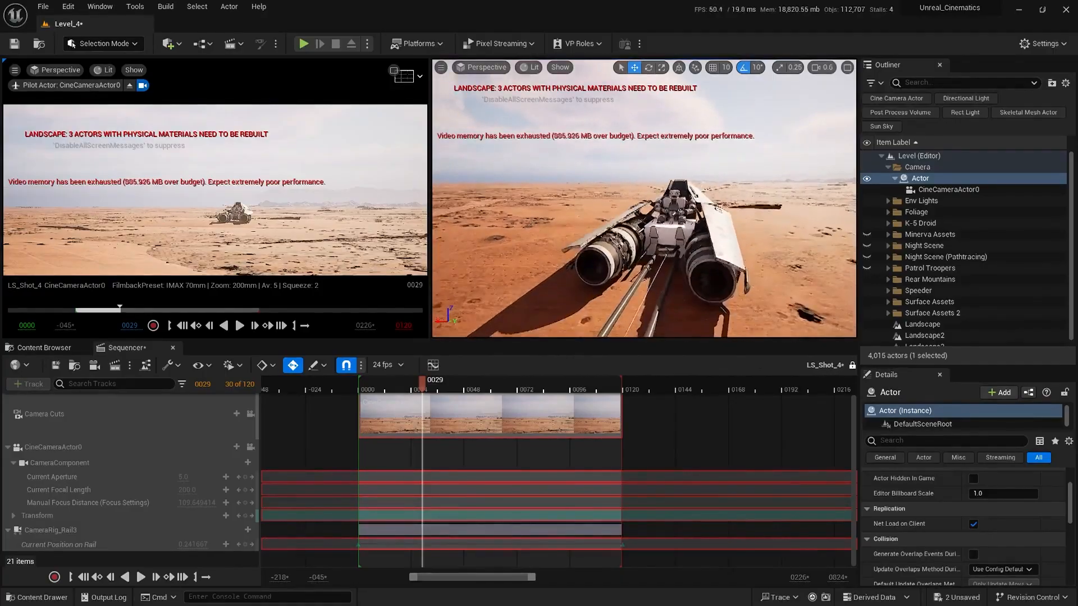
{"action": "key", "text": "q"}
{"action": "mouse_move", "coordinate": [612, 279]}
{"action": "right_mouse_down"}
{"action": "mouse_move", "coordinate": [589, 272]}
{"action": "mouse_move", "coordinate": [613, 279]}
{"action": "right_mouse_up"}
{"action": "left_click", "coordinate": [617, 270]}
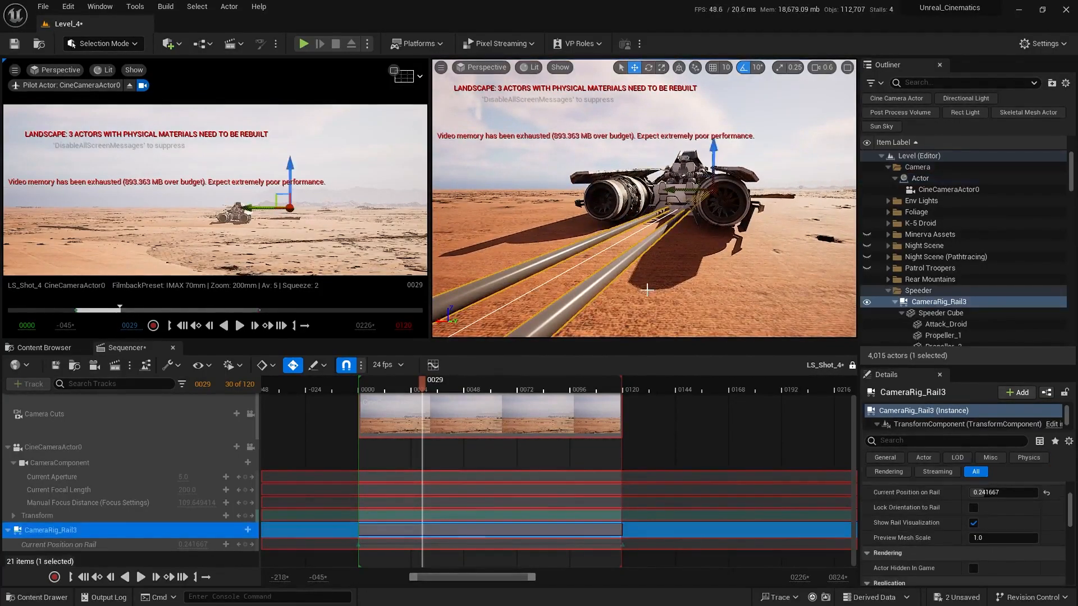
{"action": "scroll", "coordinate": [948, 494], "scroll_direction": "up", "scroll_amount": 3}
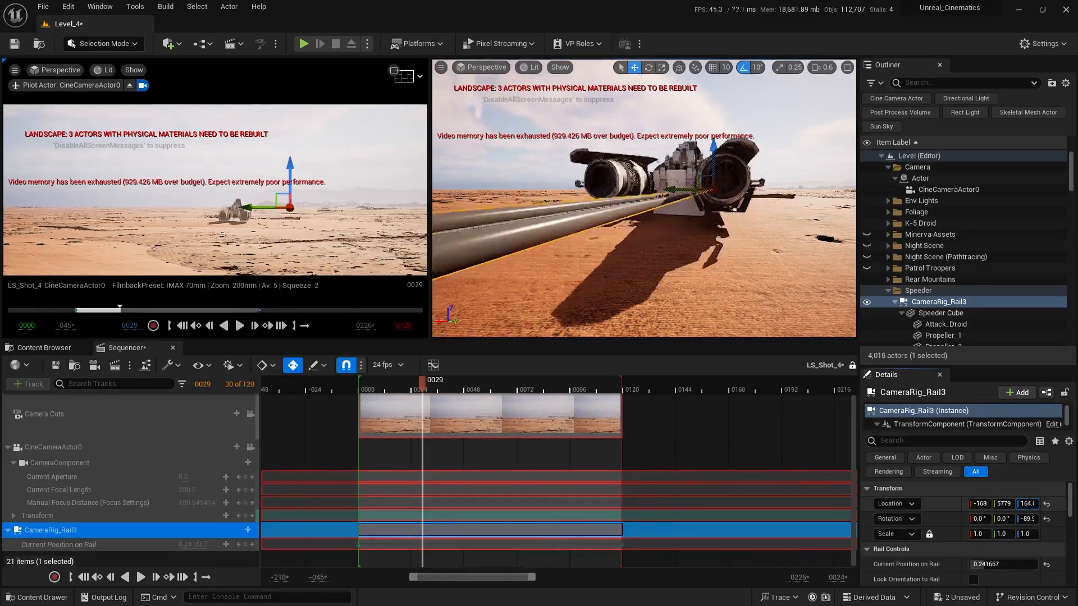
{"action": "mouse_move", "coordinate": [1027, 503]}
{"action": "left_mouse_down"}
{"action": "mouse_move", "coordinate": [1050, 504]}
{"action": "mouse_move", "coordinate": [1025, 504]}
{"action": "left_mouse_up"}
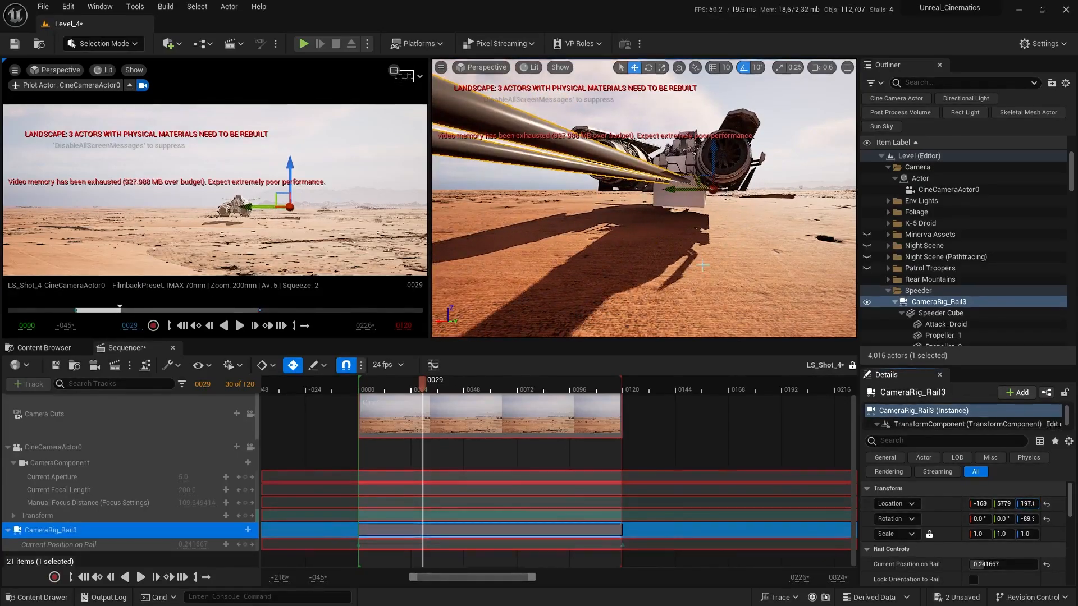
{"action": "right_click_drag", "start_coordinate": [700, 208], "coordinate": [725, 220]}
{"action": "key", "text": "Escape"}
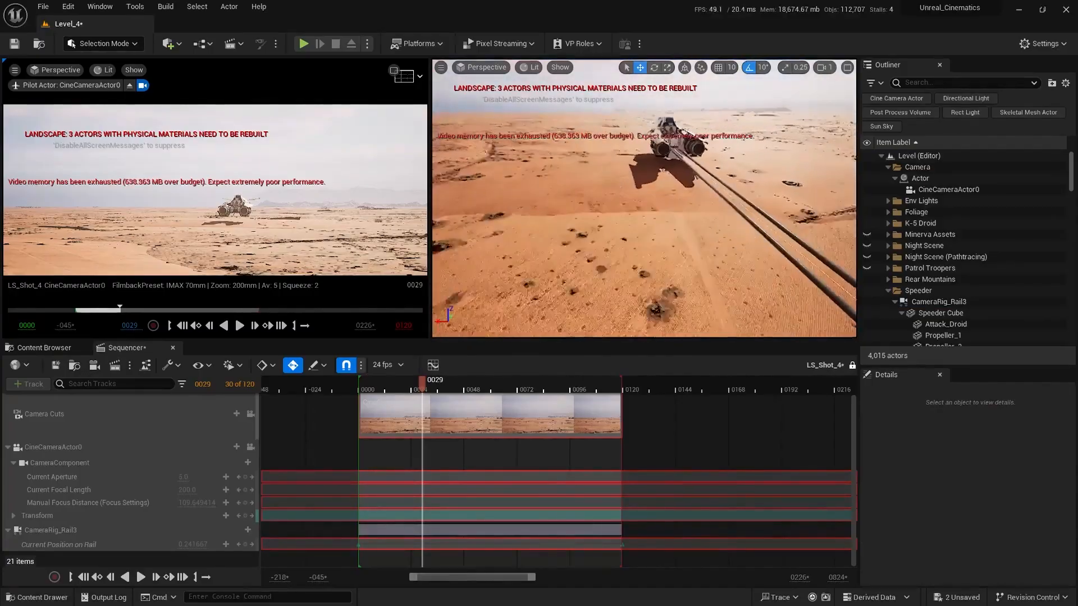
- Bring CineCameraActor0 into close view from behind in the free perspective viewport and select it
{"action": "right_click_drag", "start_coordinate": [644, 198], "coordinate": [774, 236]}
{"action": "scroll", "coordinate": [644, 198], "scroll_direction": "up", "scroll_amount": 1}
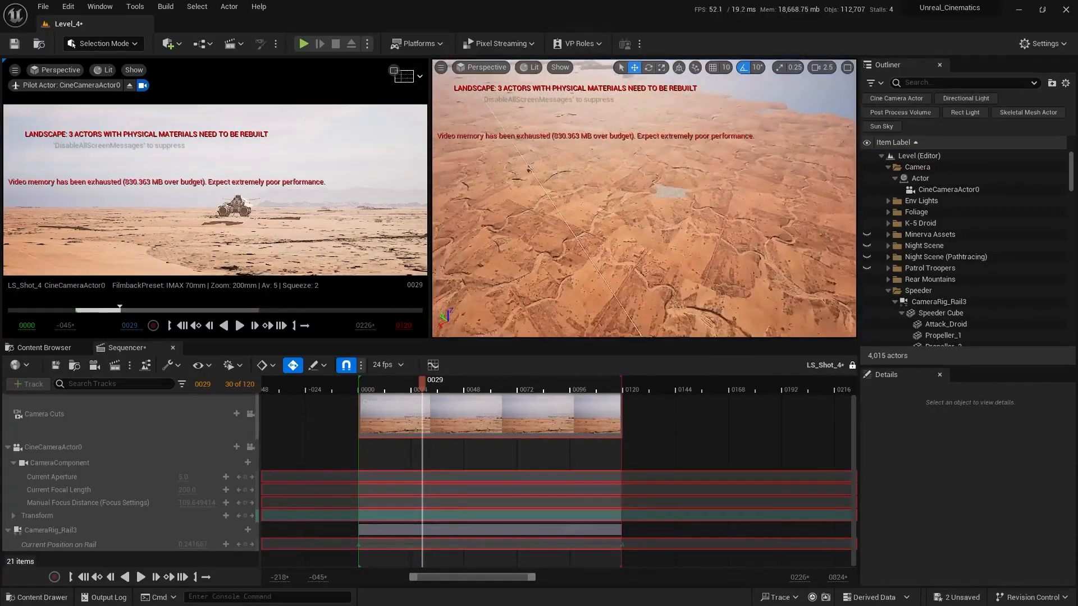
{"action": "right_click_drag", "start_coordinate": [644, 198], "coordinate": [572, 157]}
{"action": "scroll", "coordinate": [644, 198], "scroll_direction": "down", "scroll_amount": 2}
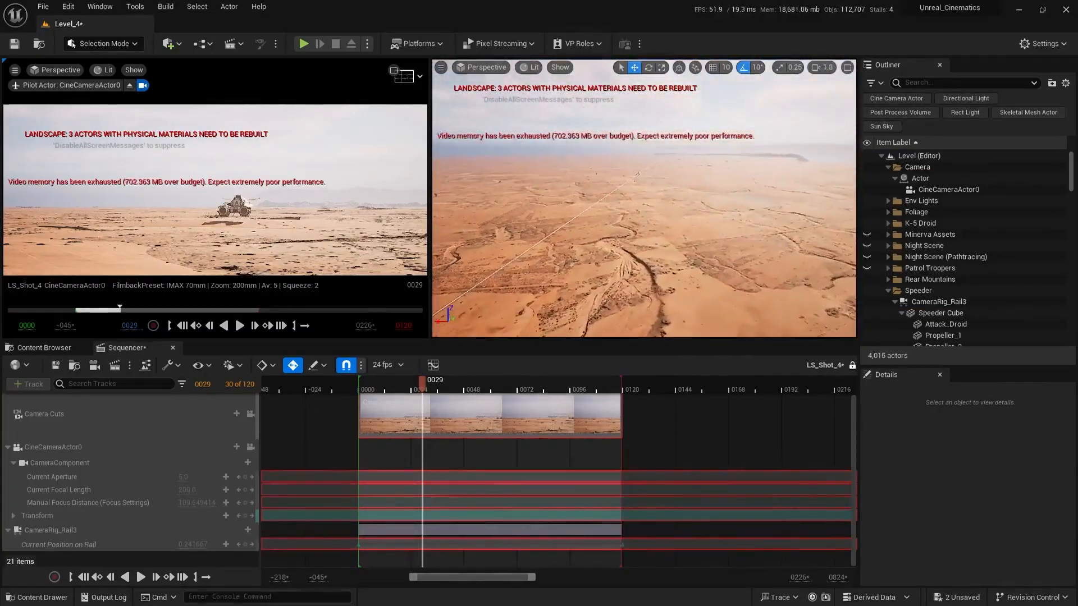
{"action": "left_click", "coordinate": [959, 191]}
{"action": "key", "text": "f"}
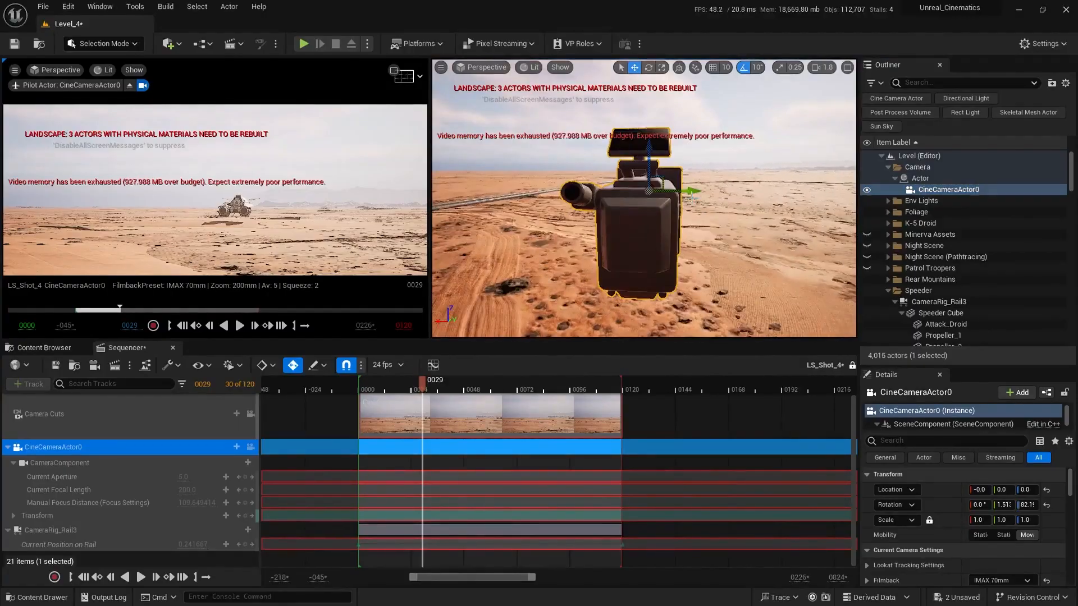
{"action": "key", "text": "Escape"}
{"action": "scroll", "coordinate": [692, 199], "scroll_direction": "down", "scroll_amount": 1}
{"action": "right_click_drag", "start_coordinate": [691, 198], "coordinate": [704, 223]}
{"action": "key", "text": "s"}
{"action": "scroll", "coordinate": [668, 222], "scroll_direction": "down", "scroll_amount": 1}
{"action": "key", "text": "w"}
{"action": "scroll", "coordinate": [702, 217], "scroll_direction": "down", "scroll_amount": 1}
{"action": "right_click_drag", "start_coordinate": [600, 242], "coordinate": [600, 242]}
{"action": "key", "text": "q"}
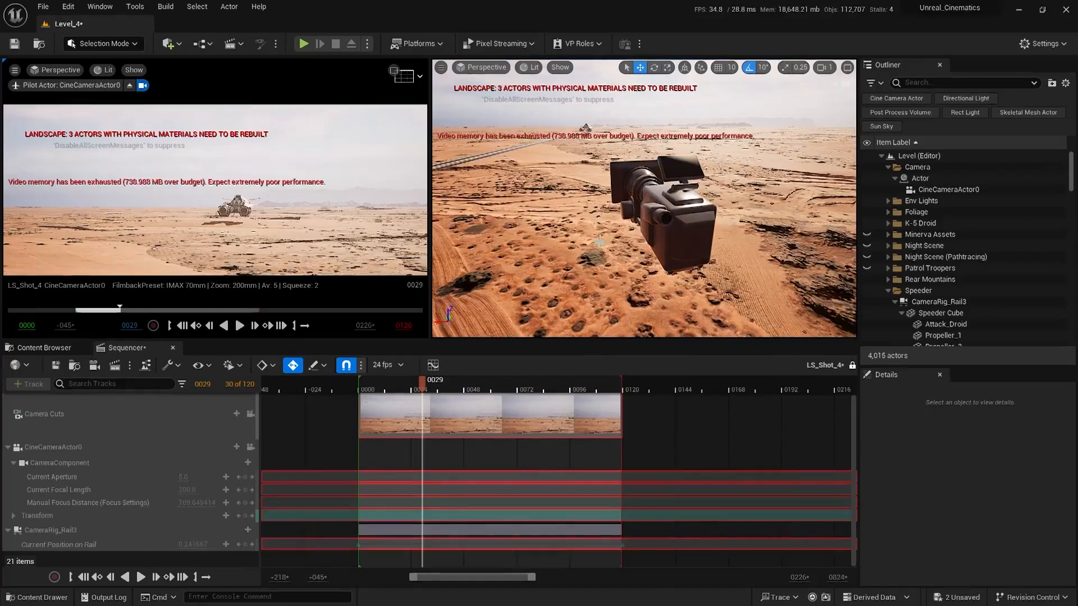
{"action": "left_click", "coordinate": [690, 200]}
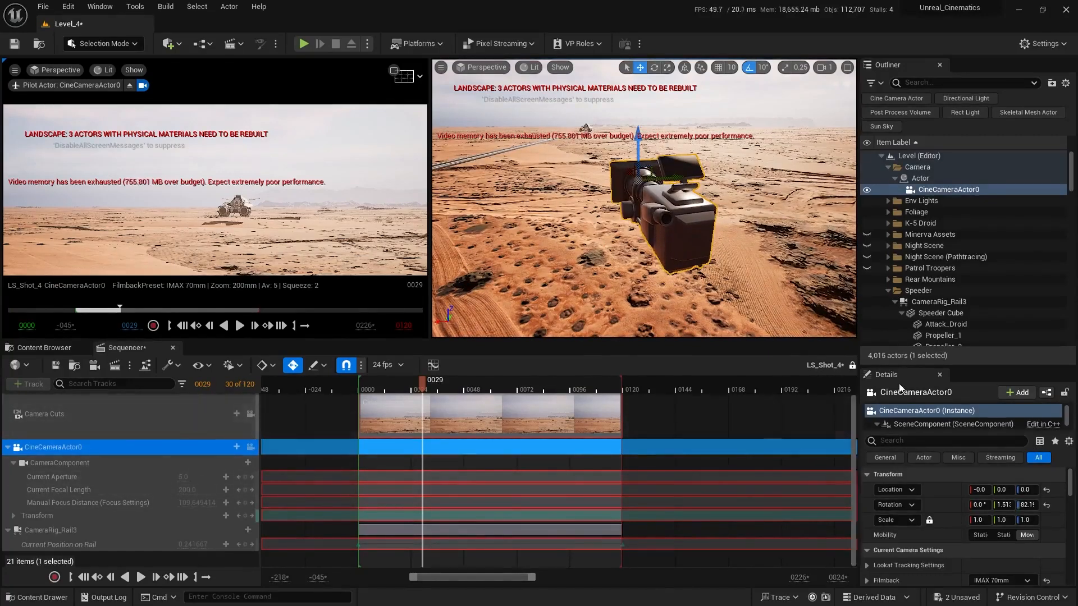
- Unlock the sequence, turn off rotation snapping and rotate CineCameraActor0 horizontally to a yaw of about 77°
{"action": "key", "text": "s"}
{"action": "key", "text": "e"}
{"action": "mouse_move", "coordinate": [777, 298]}
{"action": "right_mouse_down"}
{"action": "mouse_move", "coordinate": [740, 306]}
{"action": "mouse_move", "coordinate": [784, 315]}
{"action": "mouse_move", "coordinate": [770, 324]}
{"action": "mouse_move", "coordinate": [777, 316]}
{"action": "right_mouse_up"}
{"action": "scroll", "coordinate": [744, 306], "scroll_direction": "down", "scroll_amount": 1}
{"action": "left_click", "coordinate": [851, 365]}
{"action": "key", "text": "w"}
{"action": "scroll", "coordinate": [770, 325], "scroll_direction": "down", "scroll_amount": 2}
{"action": "key", "text": "e"}
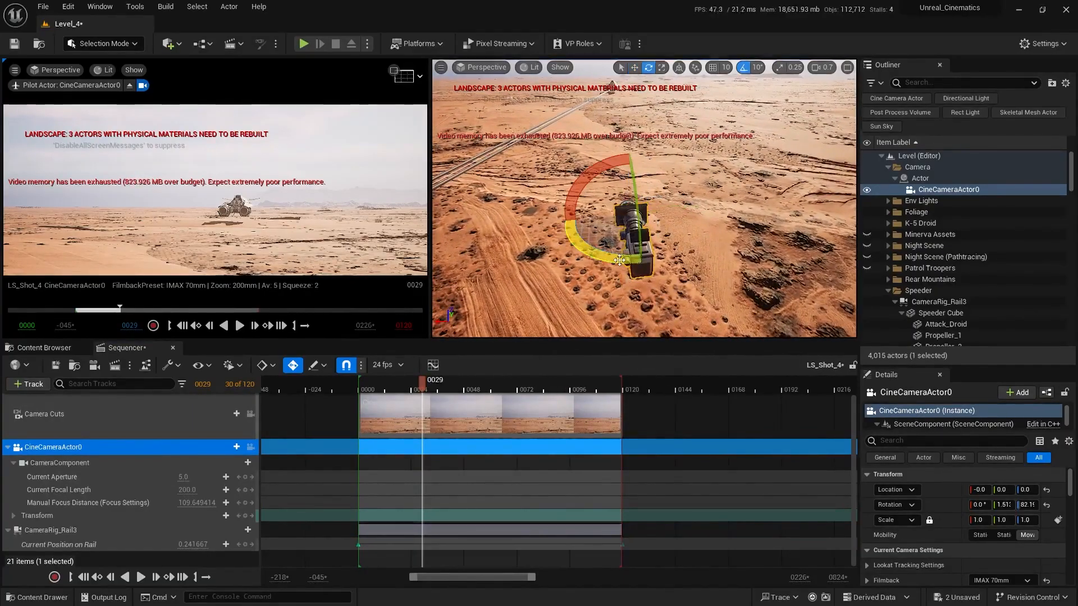
{"action": "mouse_move", "coordinate": [678, 243]}
{"action": "left_mouse_down"}
{"action": "mouse_move", "coordinate": [657, 255]}
{"action": "mouse_move", "coordinate": [697, 238]}
{"action": "left_mouse_up"}
{"action": "left_click", "coordinate": [749, 68]}
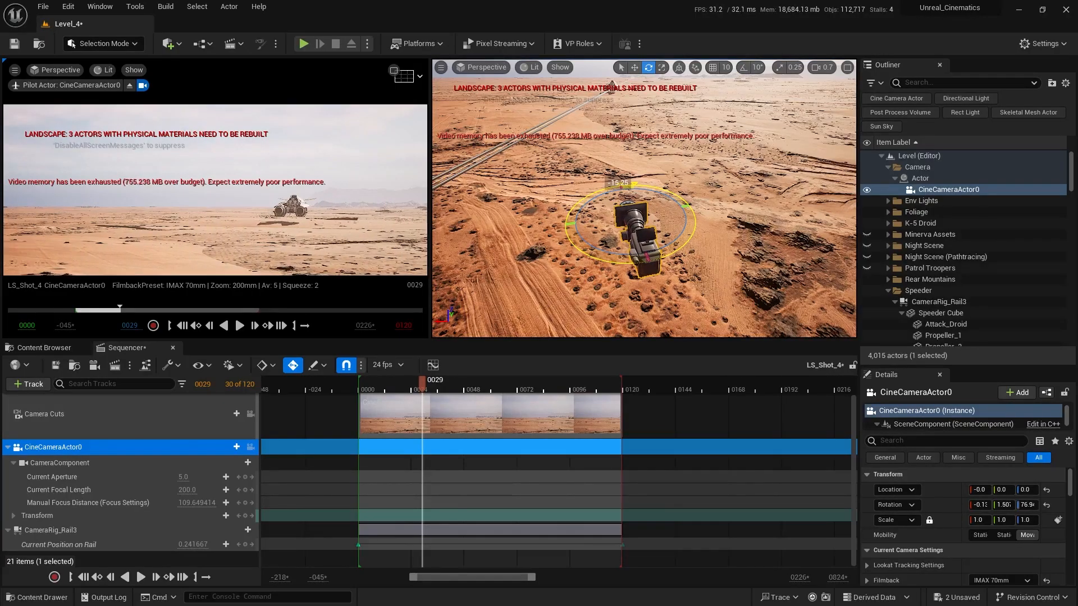
{"action": "left_click_drag", "start_coordinate": [697, 238], "coordinate": [698, 238]}
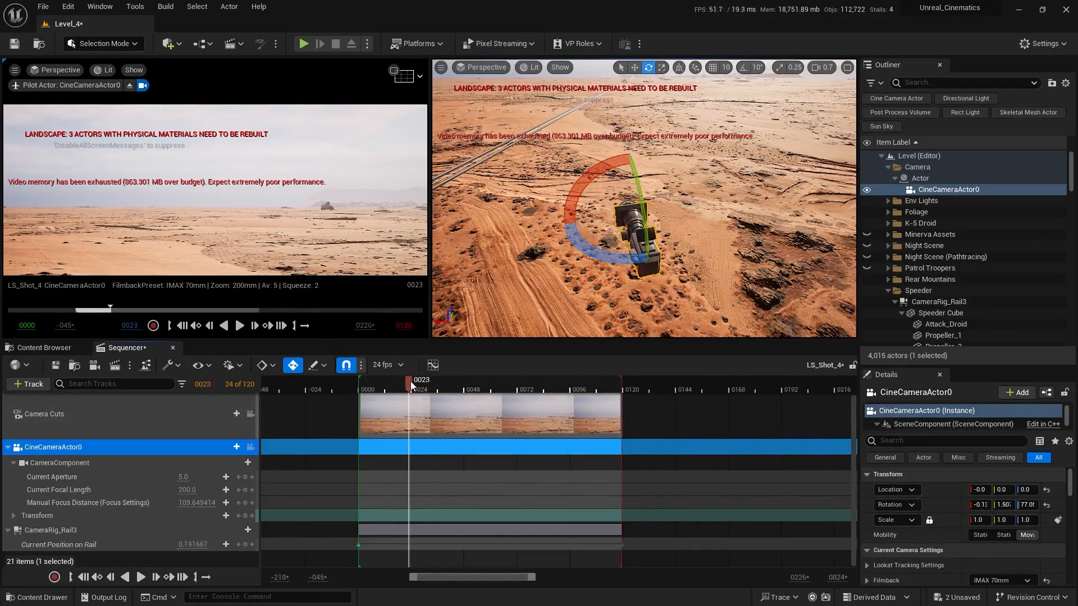
- At frame 31, rotate CineCameraActor0 horizontally to a yaw of about 74.2° and deselect it
{"action": "left_click", "coordinate": [429, 382]}
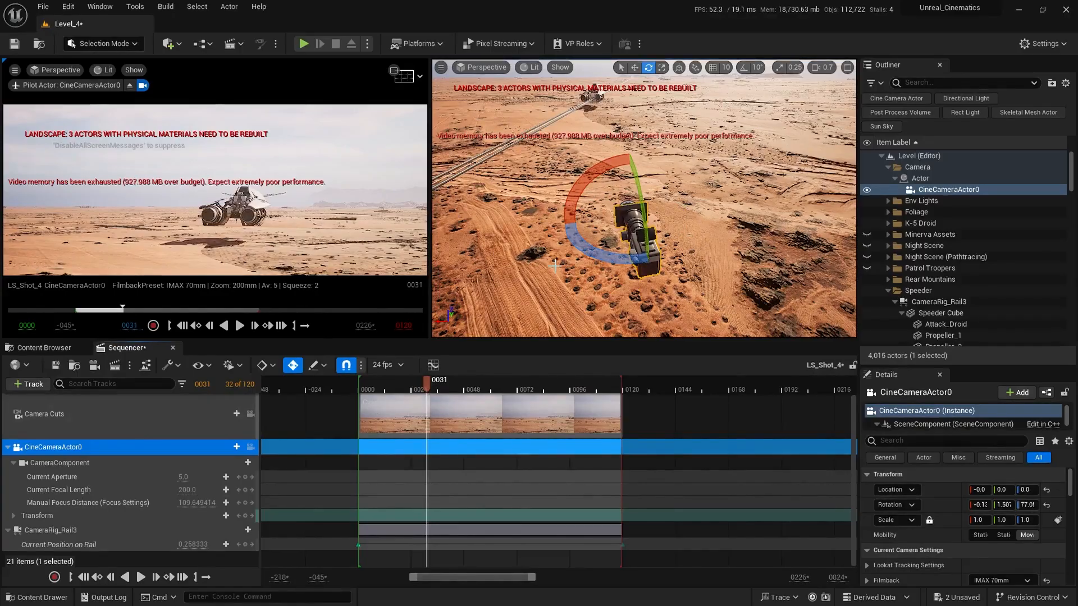
{"action": "left_click_drag", "start_coordinate": [584, 254], "coordinate": [580, 250]}
{"action": "key", "text": "w"}
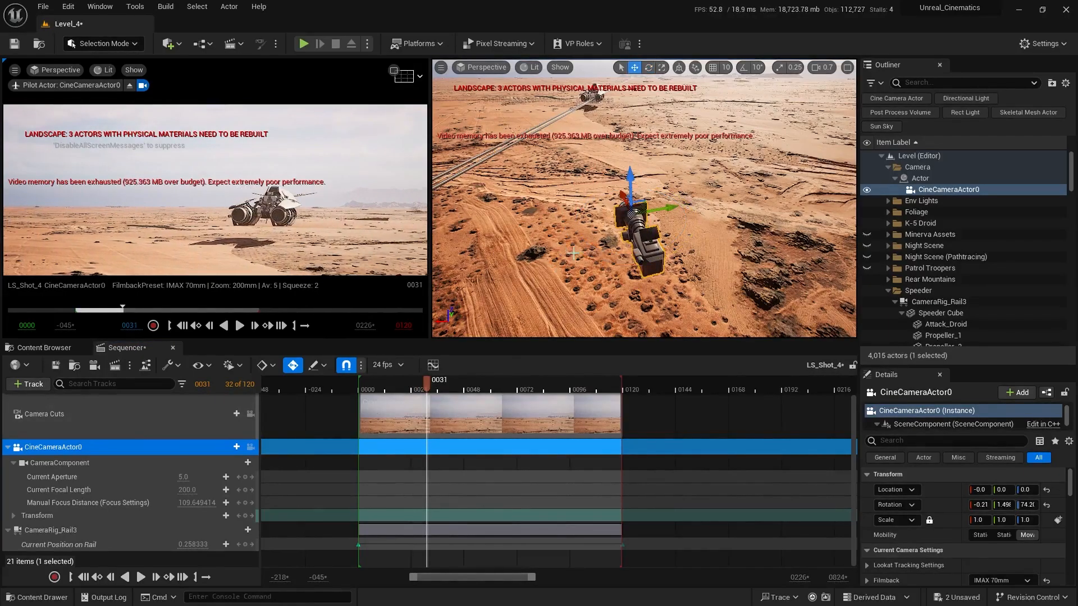
{"action": "key", "text": "Escape"}
- Save the modified Level_4 and LS_Shot_4 assets
{"action": "right_click_drag", "start_coordinate": [607, 248], "coordinate": [609, 226]}
{"action": "key", "text": "ctrl+shift+s"}
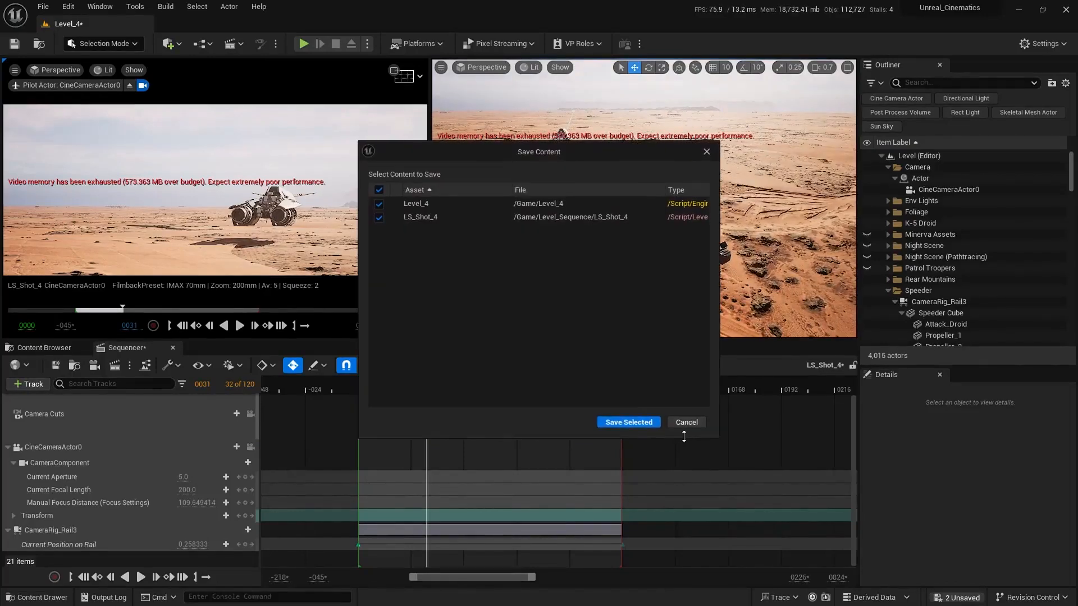
{"action": "left_click", "coordinate": [643, 428]}
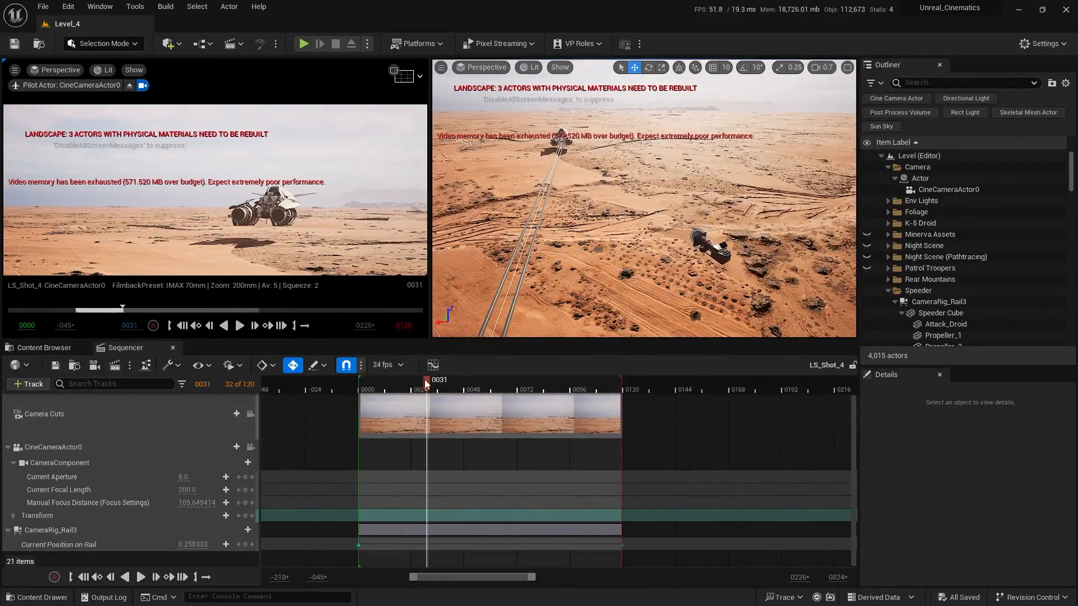
- Play the sequence from near its start to check the speeder's pass through the camera view
{"action": "left_click_drag", "start_coordinate": [424, 379], "coordinate": [369, 408]}
{"action": "key", "text": "space"}
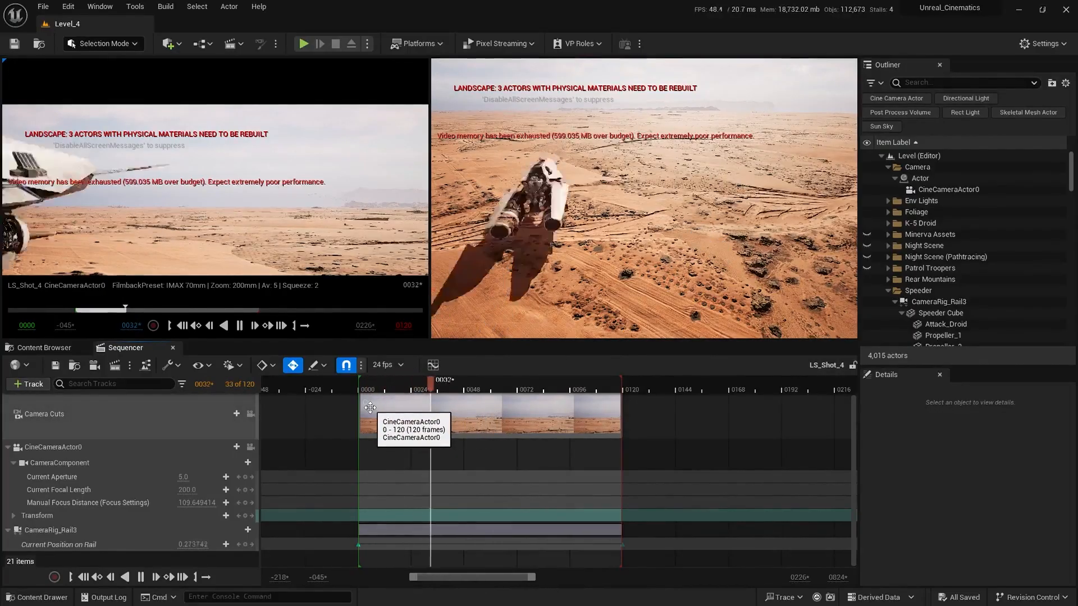
{"action": "key", "text": "space"}
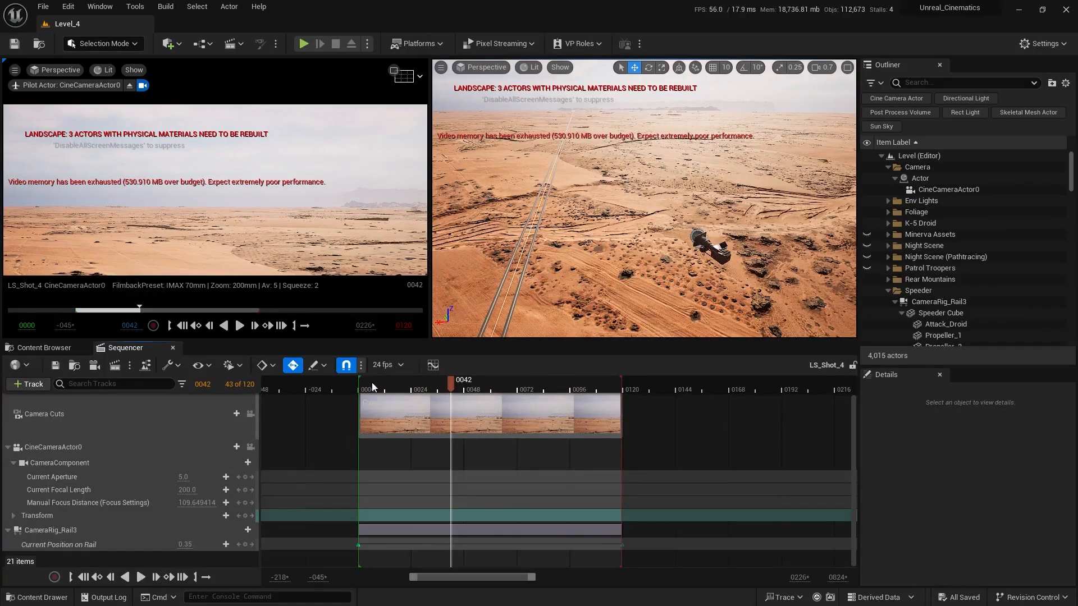
- Stretch the CameraRig_Rail3 section and its end key to about frame 148 to slow the speeder
{"action": "right_click_drag", "start_coordinate": [656, 494], "coordinate": [576, 487]}
{"action": "scroll", "coordinate": [621, 512], "scroll_direction": "down", "scroll_amount": 2, "text": "ctrl"}
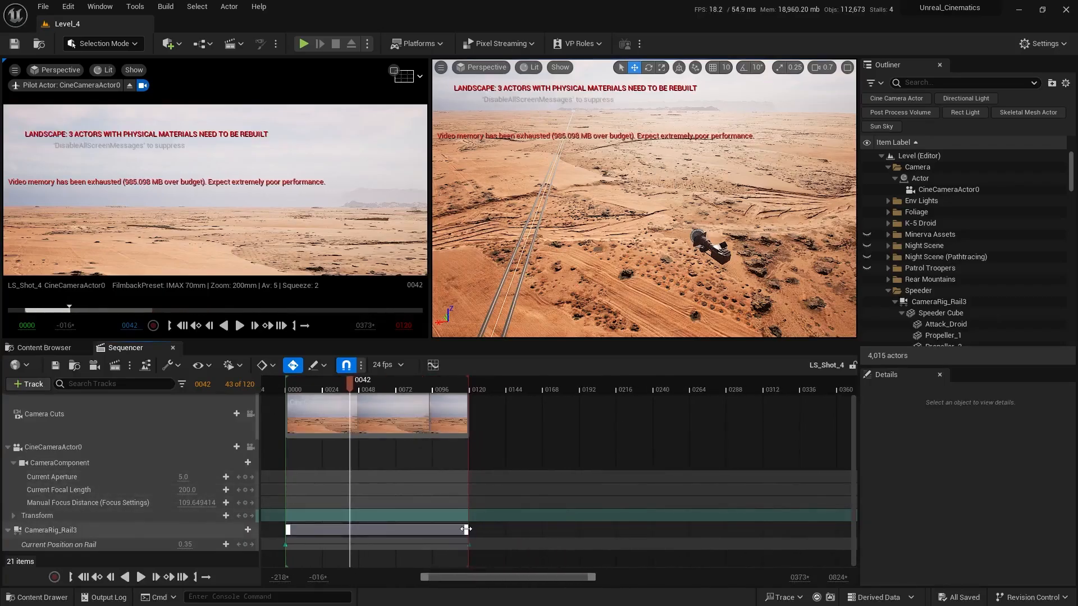
{"action": "left_click_drag", "start_coordinate": [466, 530], "coordinate": [512, 515]}
{"action": "left_click", "coordinate": [407, 456]}
{"action": "right_click_drag", "start_coordinate": [407, 413], "coordinate": [481, 414]}
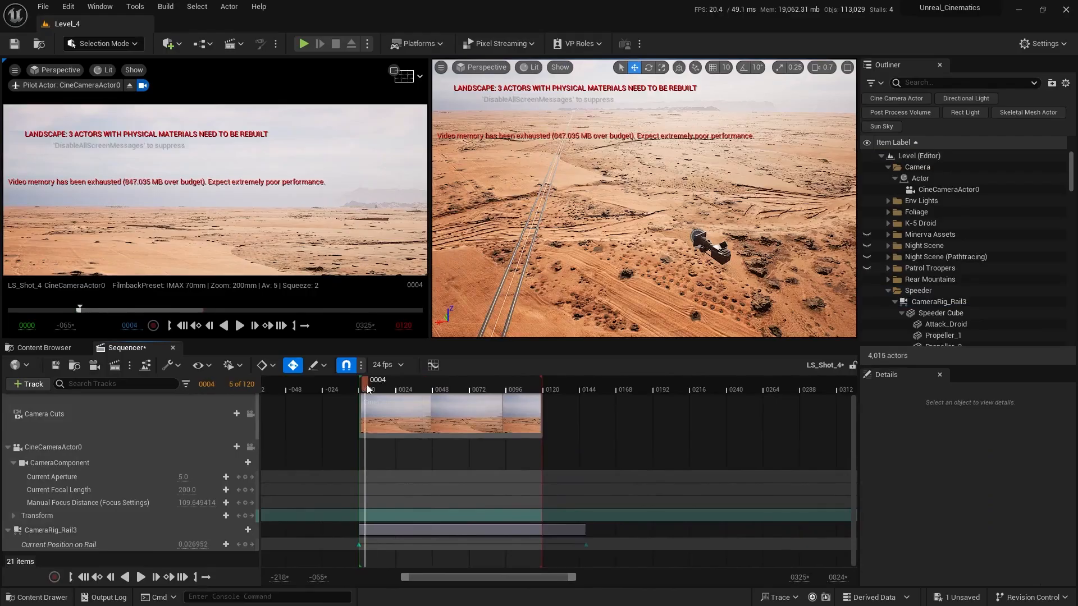
- Review the slowed speeder pass by playing it back, maximizing the CineCameraActor0 viewport and replaying from frame 0
{"action": "key", "text": "space"}
{"action": "key", "text": "space"}
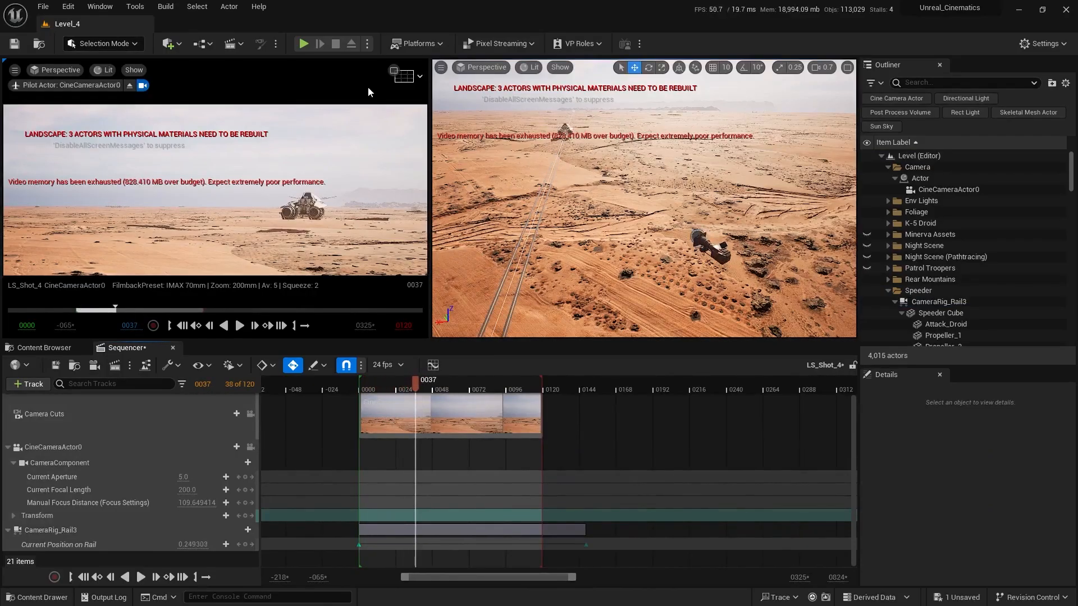
{"action": "left_click", "coordinate": [398, 73]}
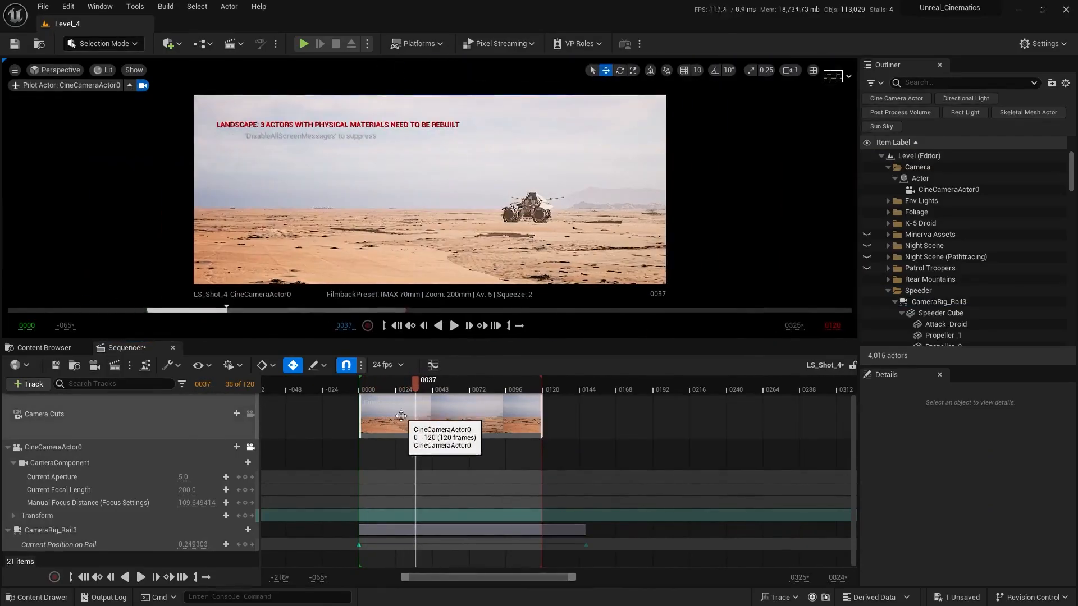
{"action": "left_click_drag", "start_coordinate": [416, 387], "coordinate": [360, 387]}
{"action": "key", "text": "space"}
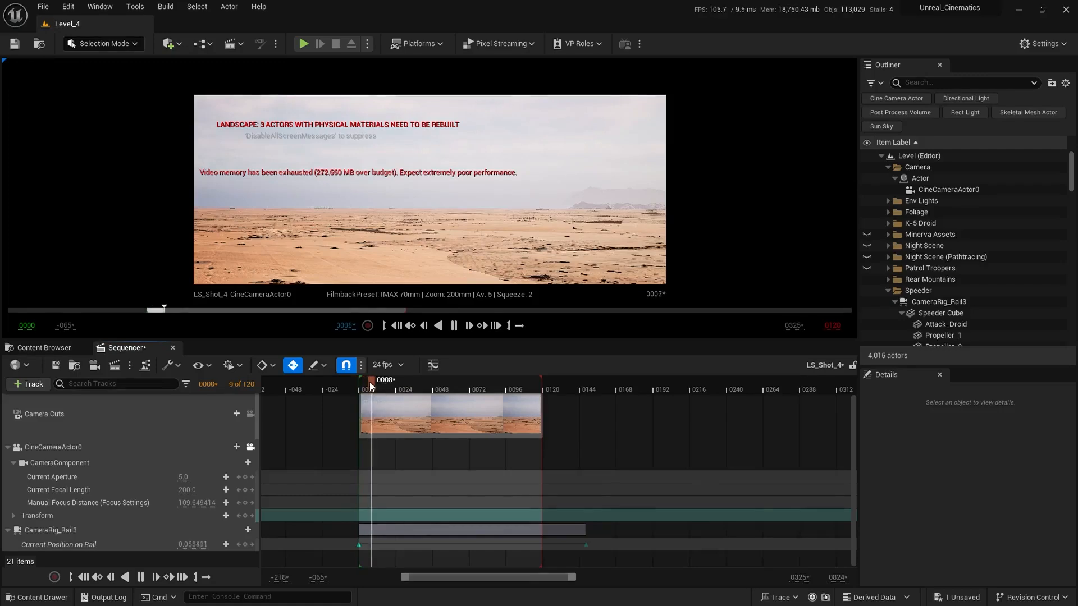
{"action": "key", "text": "space"}
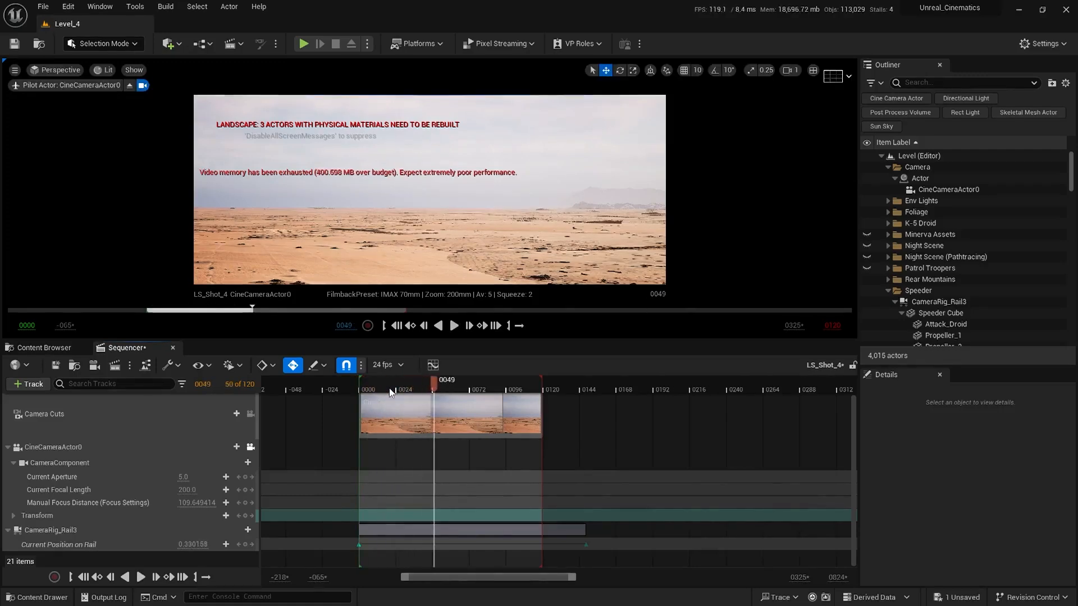
- Replay the sequence from near its start to check the speed of the speeder's pass
{"action": "right_click_drag", "start_coordinate": [635, 488], "coordinate": [585, 431]}
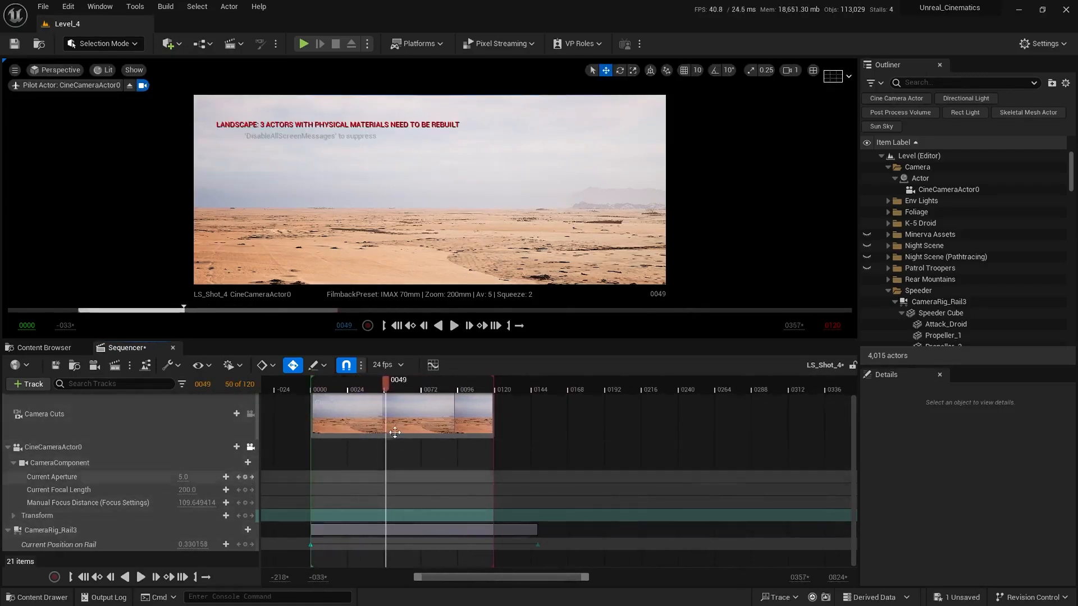
{"action": "left_click", "coordinate": [326, 389]}
{"action": "key", "text": "space"}
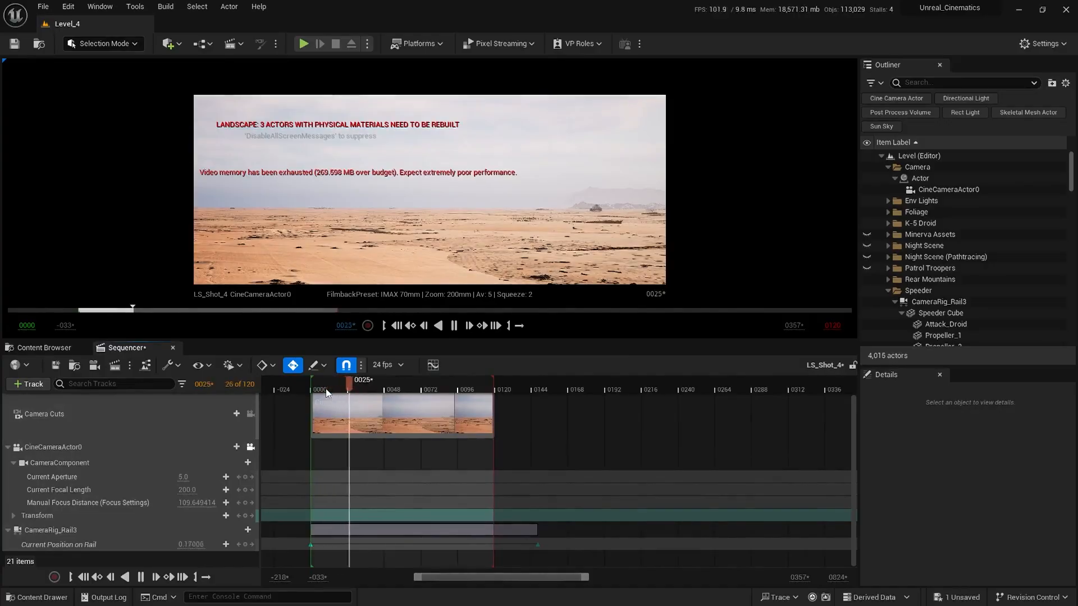
{"action": "key", "text": "space"}
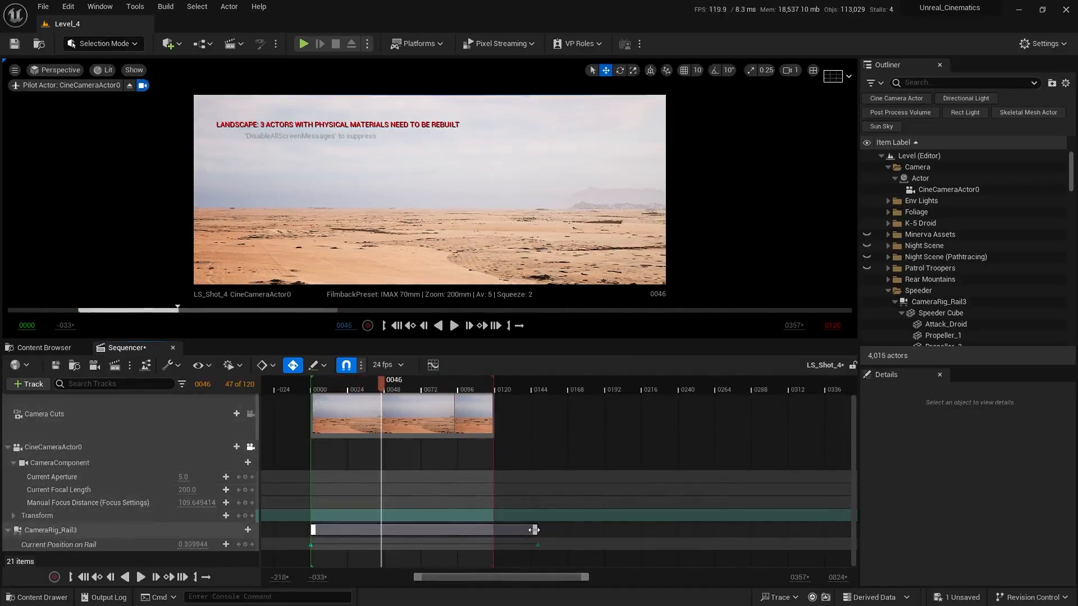
- Stretch the CameraRig_Rail3 section and its end key to about frame 180 and play back the slower pass
{"action": "left_click_drag", "start_coordinate": [534, 530], "coordinate": [586, 535]}
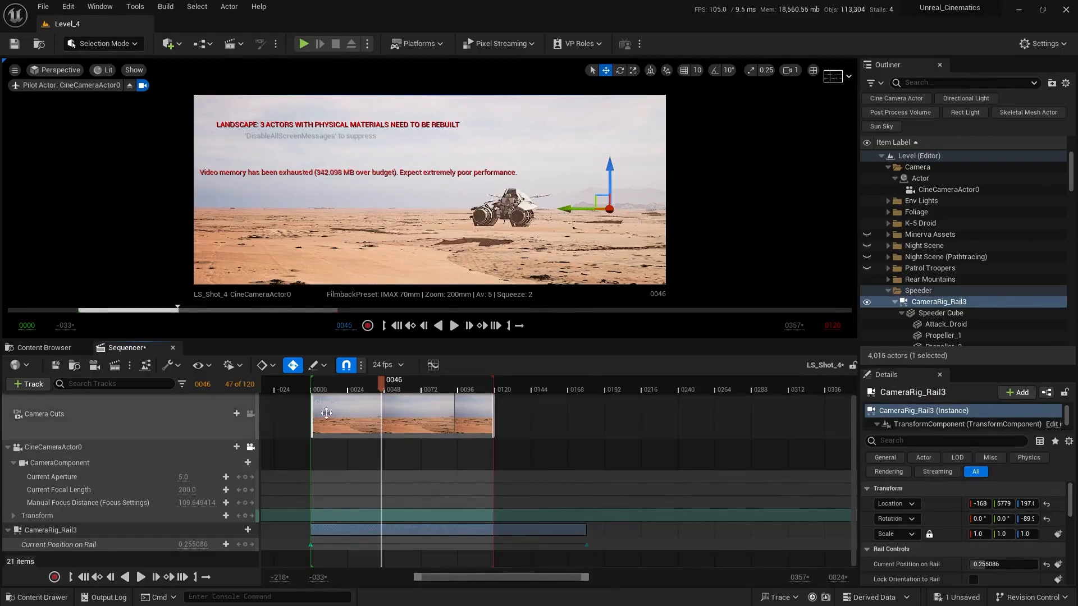
{"action": "right_click_drag", "start_coordinate": [408, 475], "coordinate": [445, 467]}
{"action": "key", "text": "space"}
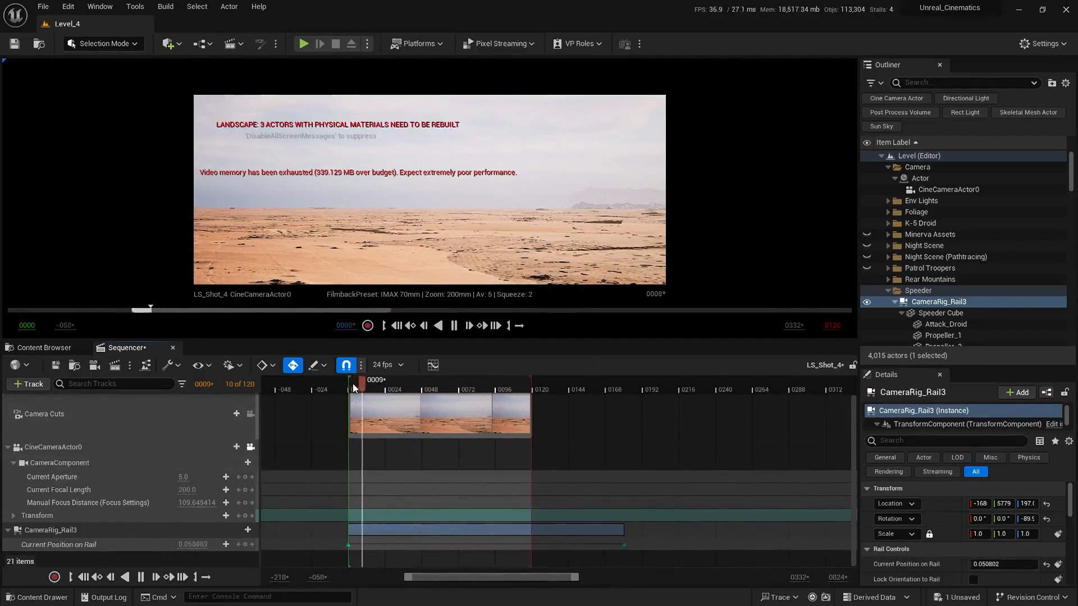
{"action": "key", "text": "space"}
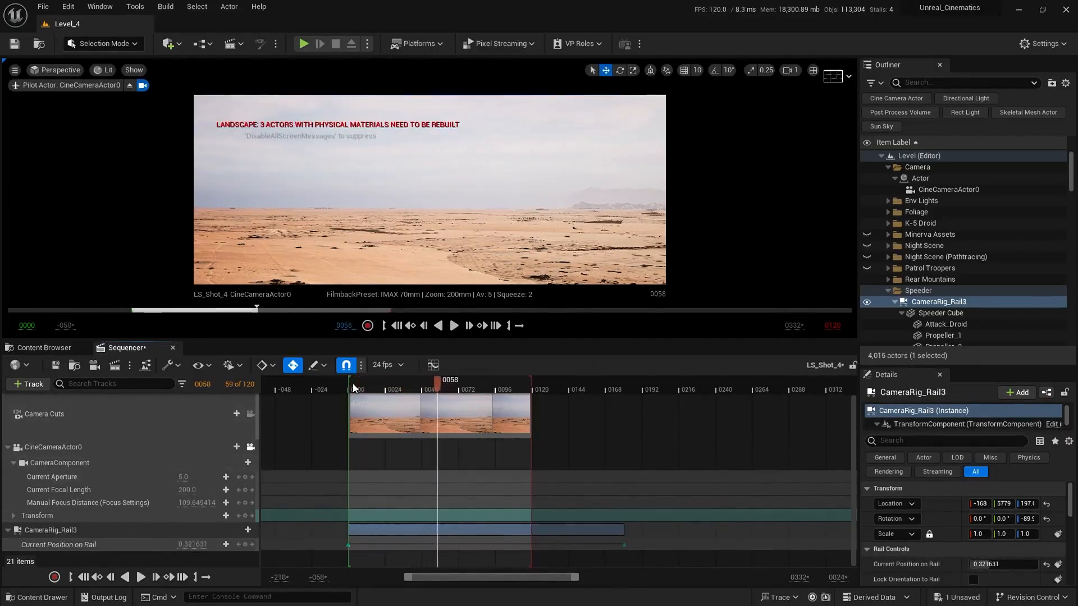
{"action": "left_click", "coordinate": [378, 396]}
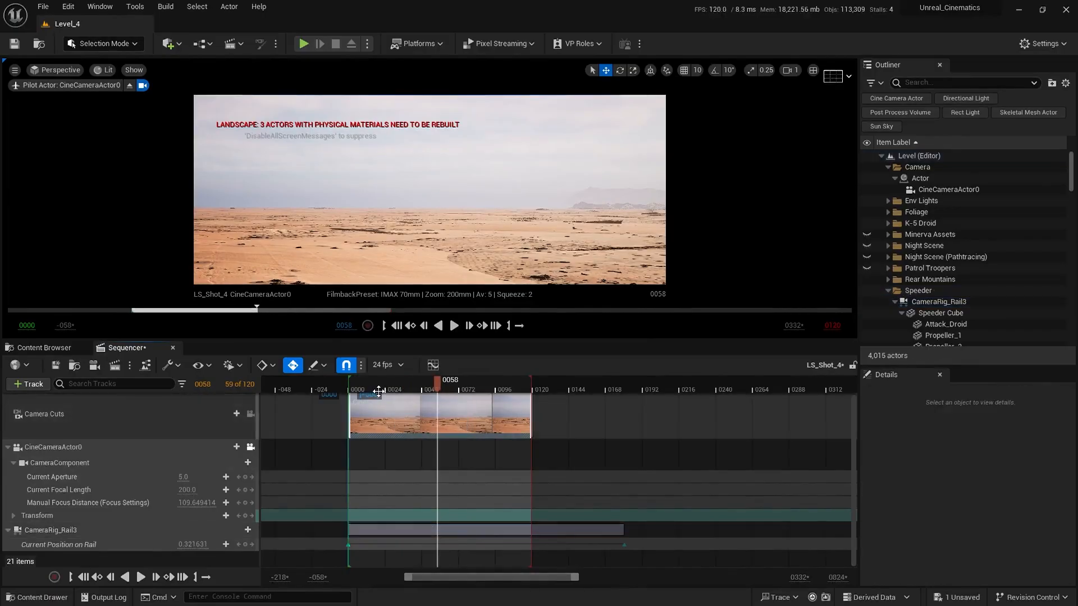
{"action": "left_click_drag", "start_coordinate": [365, 387], "coordinate": [388, 386]}
{"action": "key", "text": "space"}
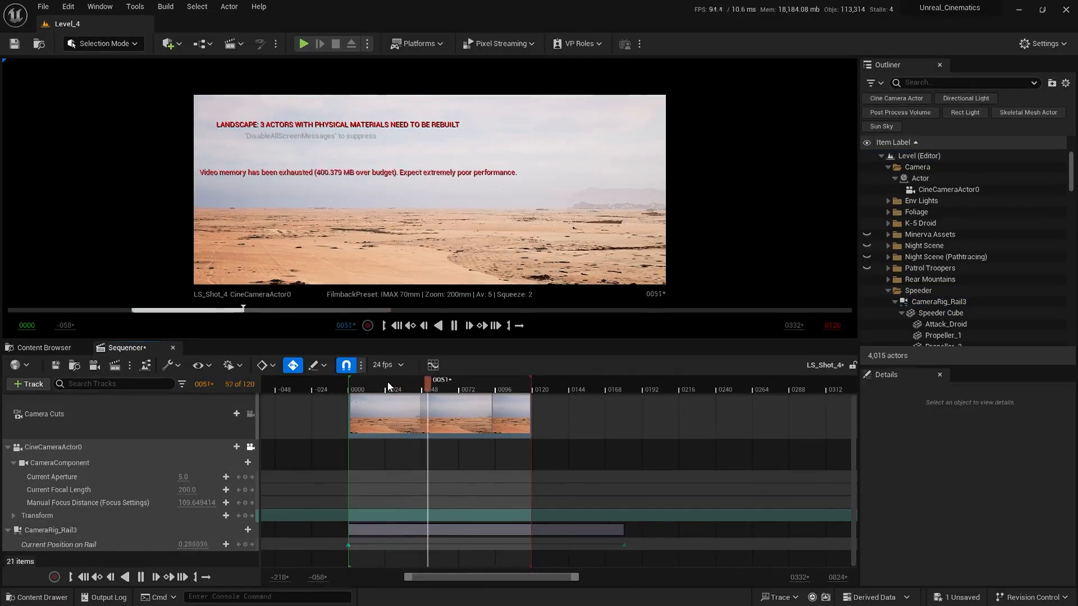
{"action": "key", "text": "space"}
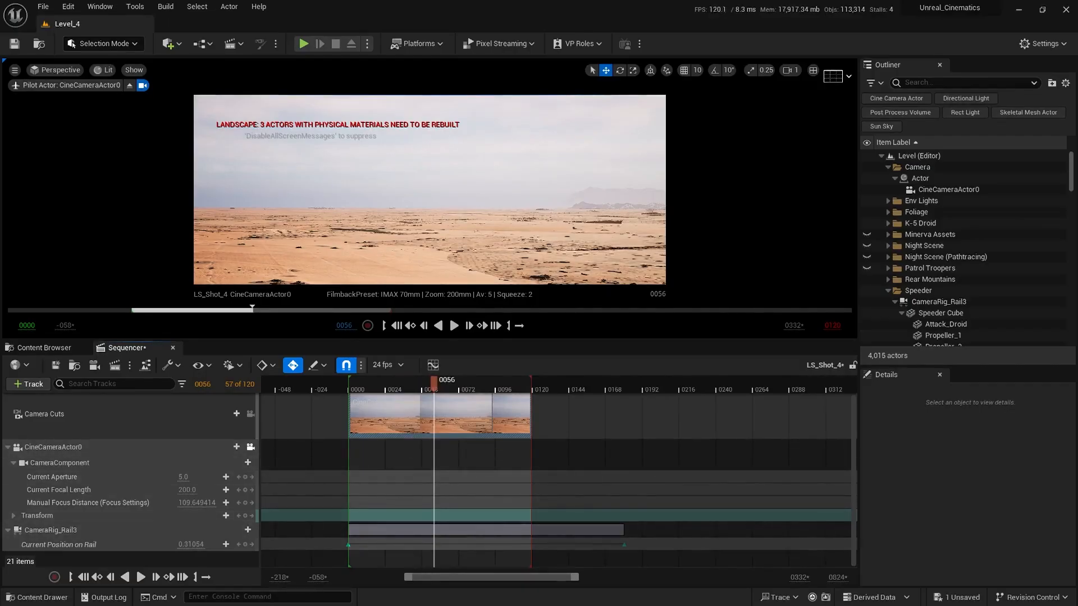
- Expand CineCameraActor0's Transform track and restore the two-viewport layout with the playhead at frame 25
{"action": "left_click", "coordinate": [13, 516]}
{"action": "scroll", "coordinate": [34, 505], "scroll_direction": "down", "scroll_amount": 1}
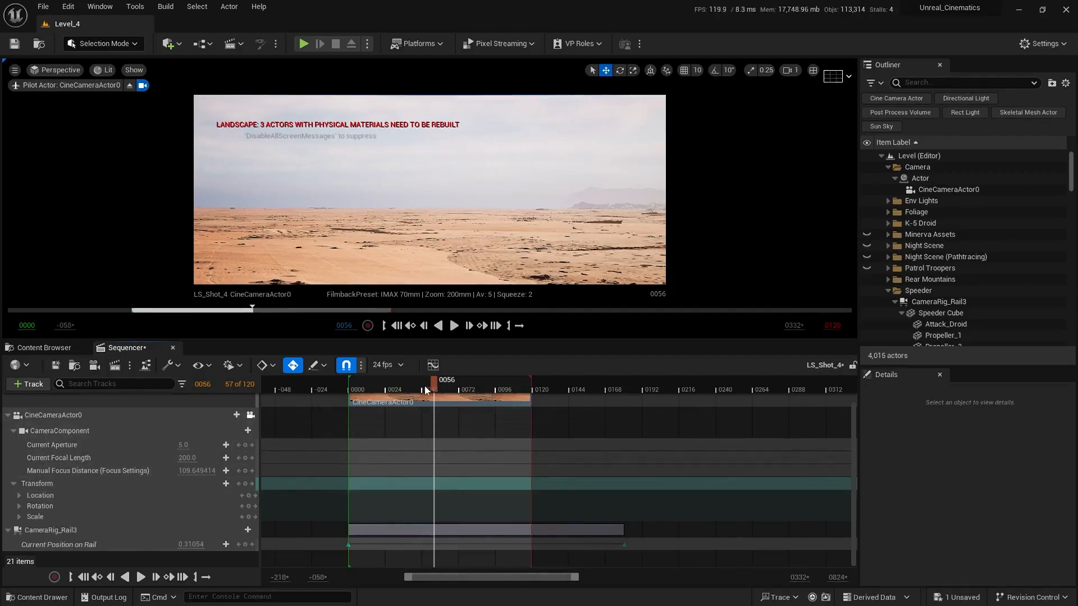
{"action": "left_click_drag", "start_coordinate": [416, 393], "coordinate": [387, 402]}
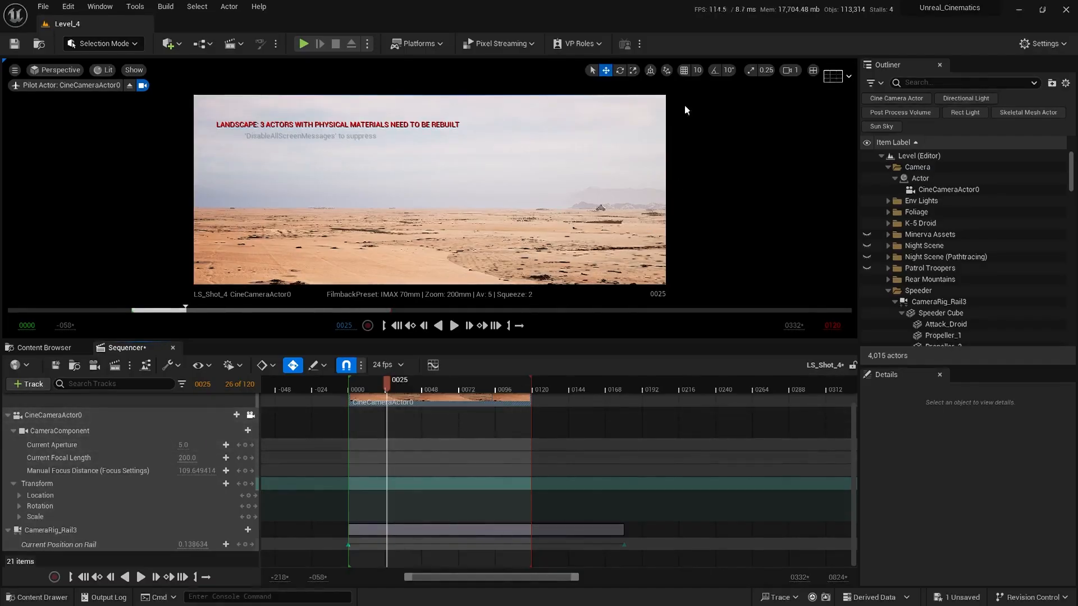
{"action": "left_click", "coordinate": [813, 74]}
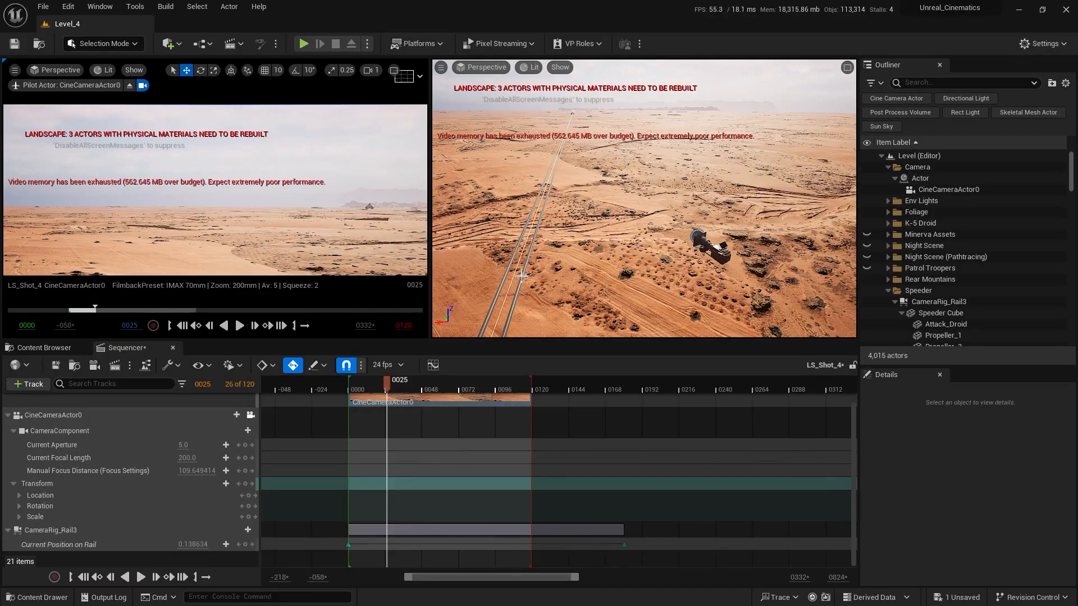
- Shift CameraRig_Rail3 along its own direction until the speeder is large within the camera frame at frame 25, and save all modified assets
{"action": "left_click", "coordinate": [523, 275]}
{"action": "key", "text": "w"}
{"action": "right_click_drag", "start_coordinate": [638, 154], "coordinate": [647, 183]}
{"action": "scroll", "coordinate": [638, 154], "scroll_direction": "up", "scroll_amount": 3}
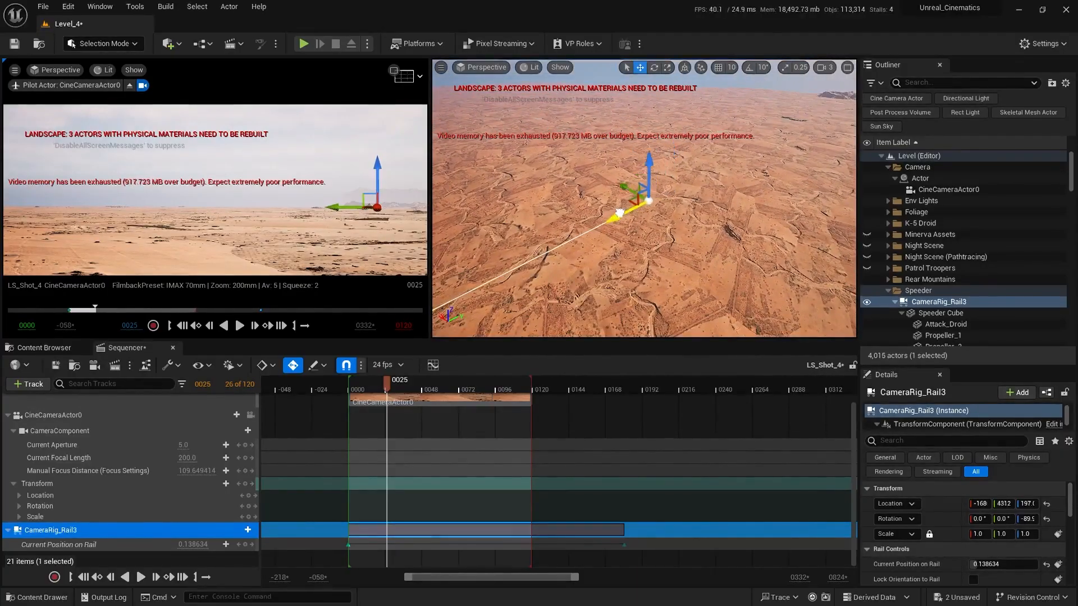
{"action": "key", "text": "s"}
{"action": "right_click_drag", "start_coordinate": [503, 292], "coordinate": [453, 279]}
{"action": "scroll", "coordinate": [504, 291], "scroll_direction": "up", "scroll_amount": 2}
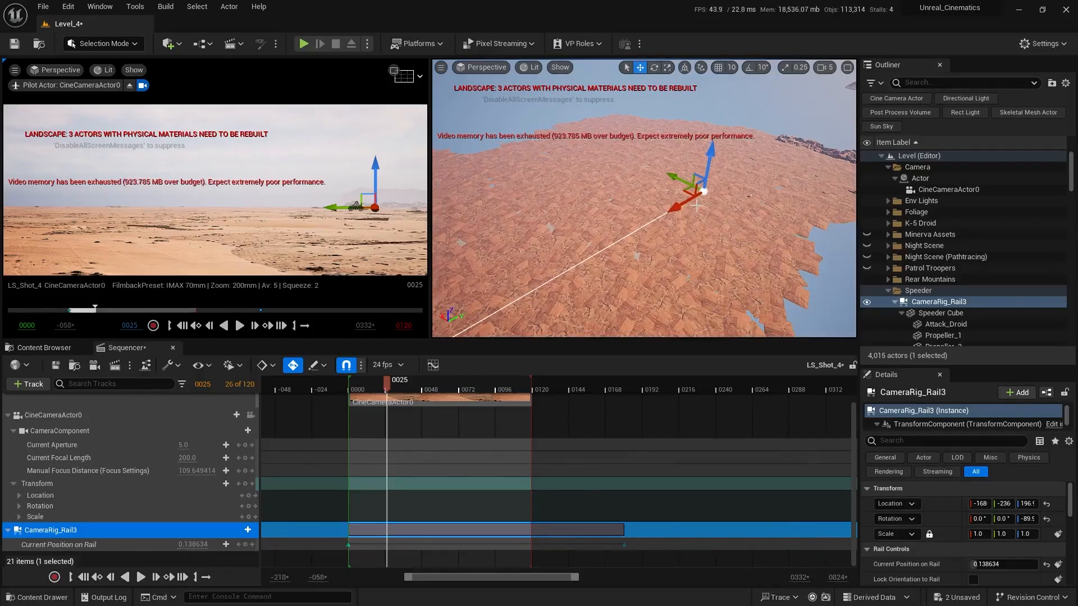
{"action": "left_click_drag", "start_coordinate": [676, 207], "coordinate": [658, 232]}
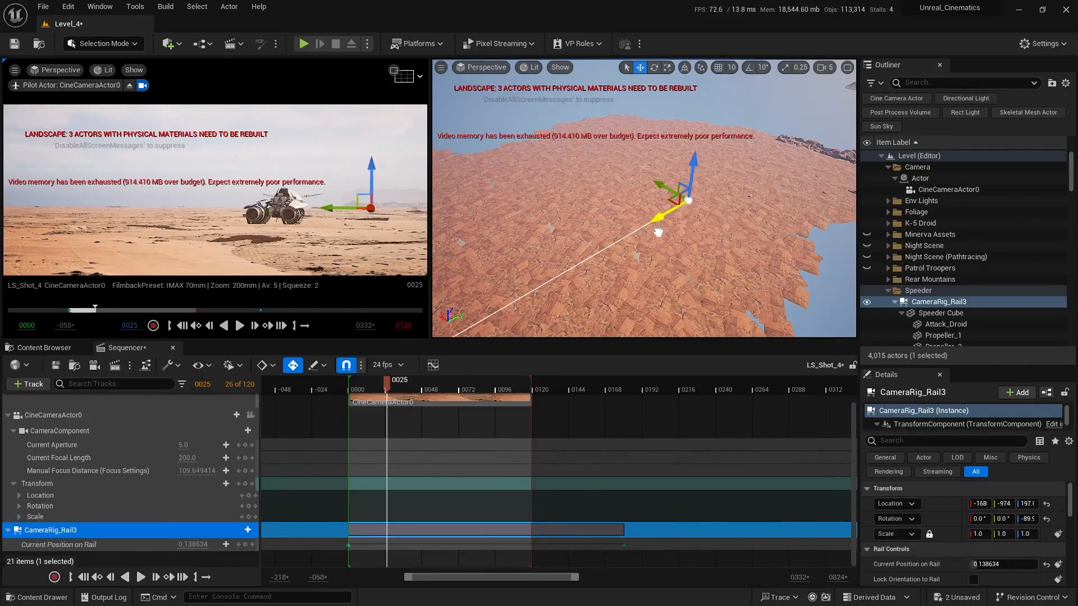
{"action": "key", "text": "Escape"}
{"action": "scroll", "coordinate": [659, 219], "scroll_direction": "up", "scroll_amount": 1}
{"action": "right_click_drag", "start_coordinate": [659, 232], "coordinate": [658, 171]}
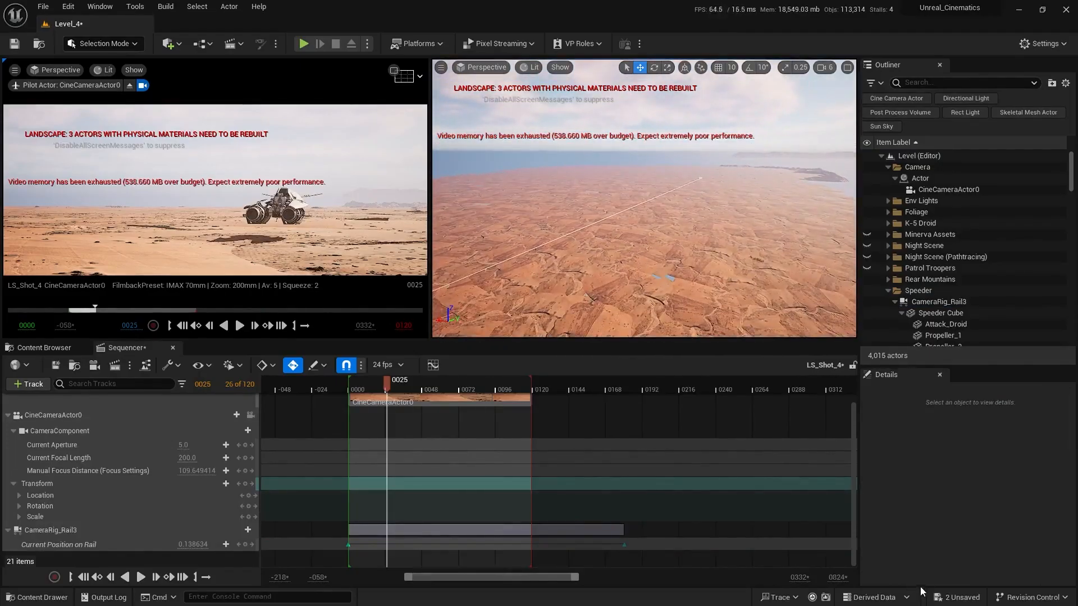
{"action": "left_click", "coordinate": [950, 597]}
{"action": "left_click", "coordinate": [624, 422]}
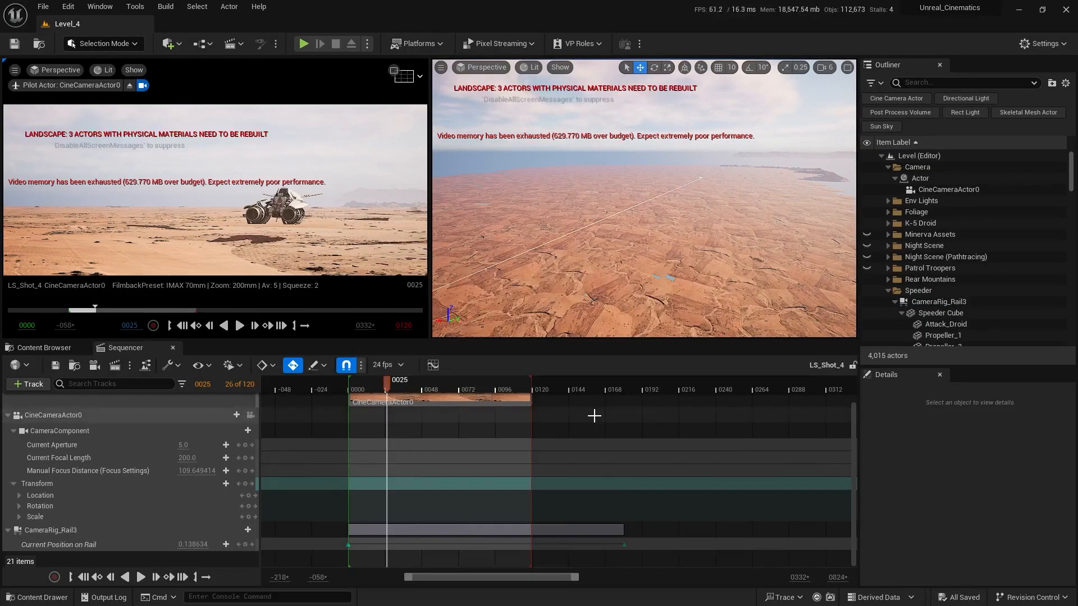
- Bring CineCameraActor0 into close view in the free viewport and add a Yaw rotation key at frame 25
{"action": "left_click", "coordinate": [19, 505]}
{"action": "scroll", "coordinate": [128, 478], "scroll_direction": "down", "scroll_amount": 1}
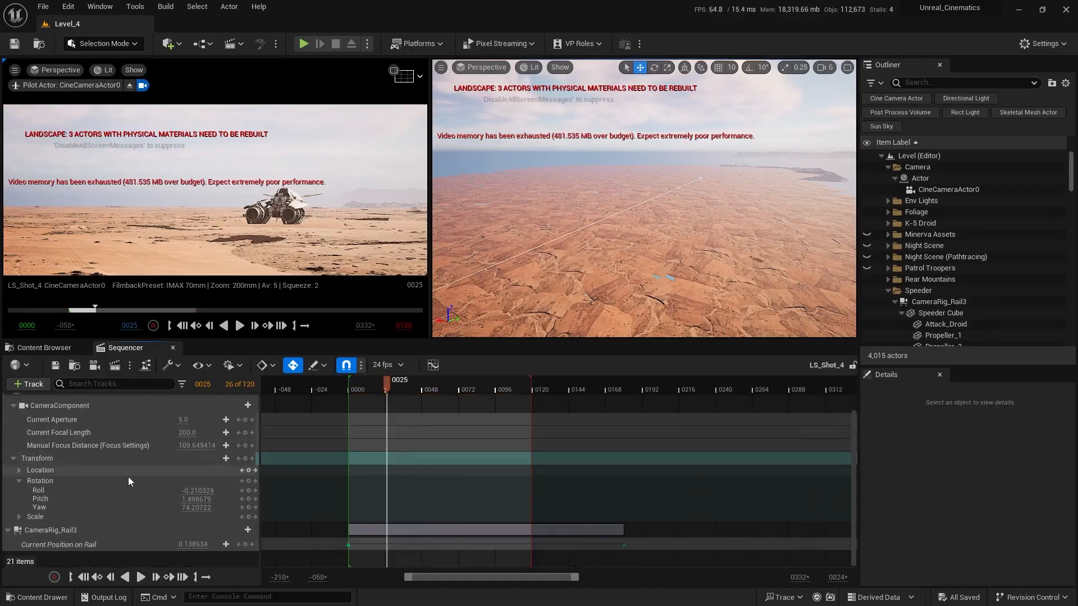
{"action": "right_click_drag", "start_coordinate": [543, 313], "coordinate": [536, 333]}
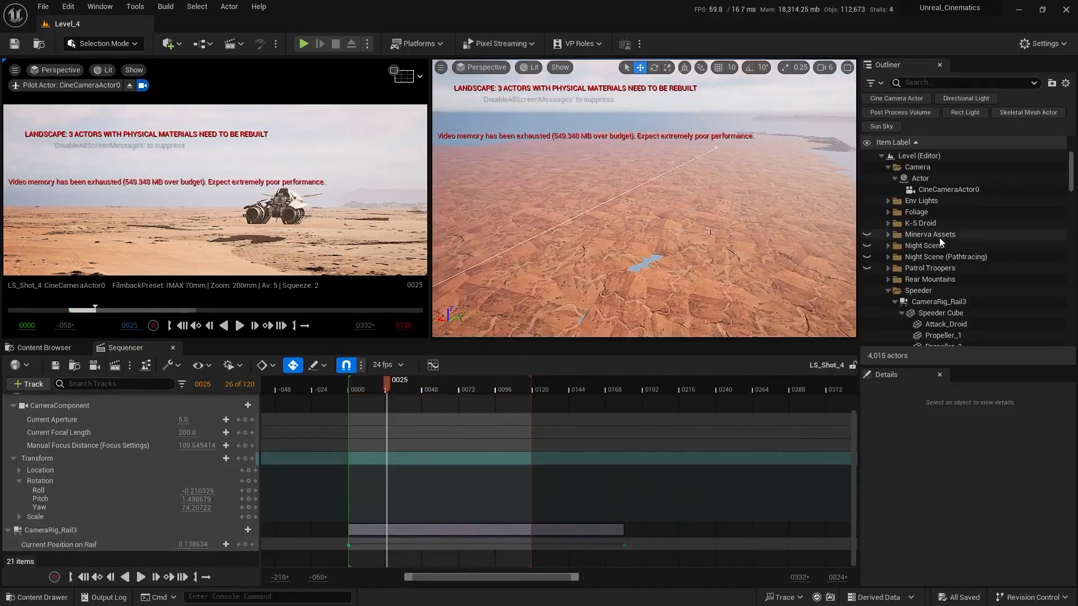
{"action": "left_click", "coordinate": [949, 189]}
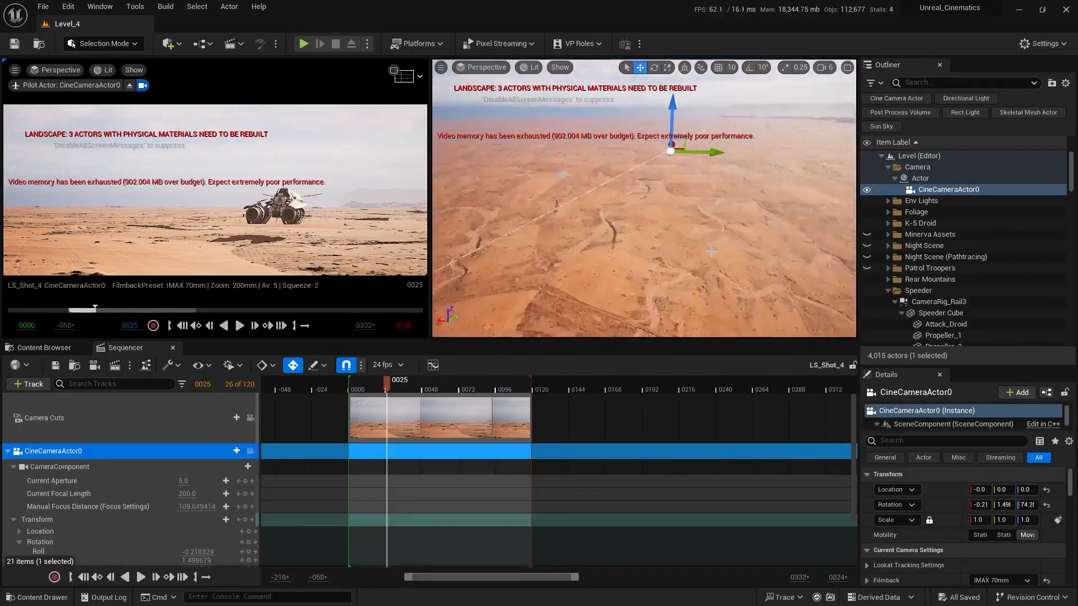
{"action": "key", "text": "f"}
{"action": "key", "text": "Escape"}
{"action": "scroll", "coordinate": [711, 251], "scroll_direction": "down", "scroll_amount": 2}
{"action": "right_click_drag", "start_coordinate": [711, 251], "coordinate": [718, 250]}
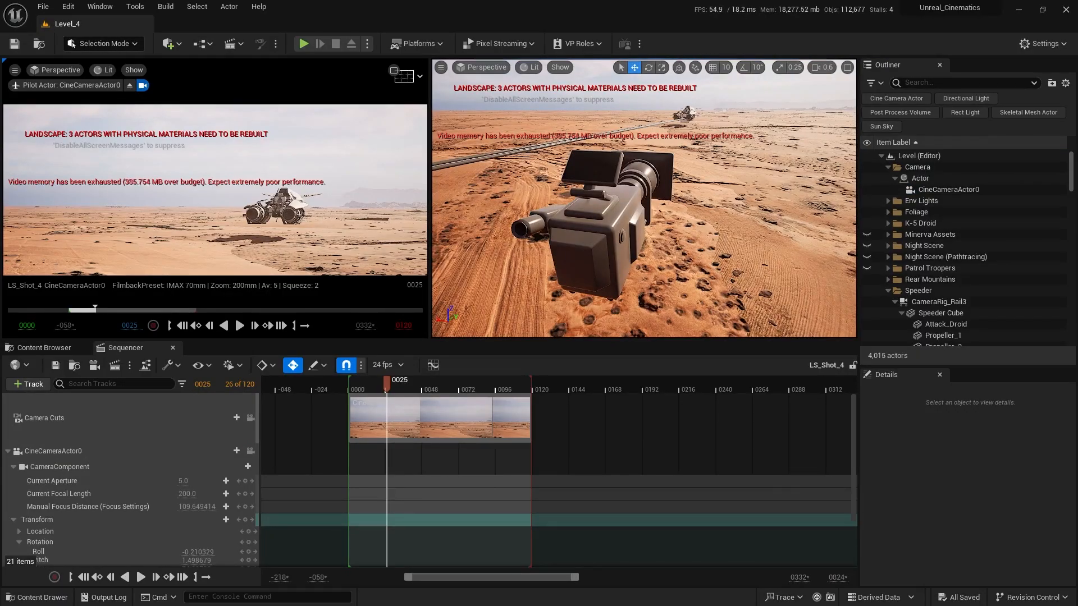
{"action": "key", "text": "s"}
{"action": "scroll", "coordinate": [724, 280], "scroll_direction": "up", "scroll_amount": 2}
{"action": "right_click_drag", "start_coordinate": [717, 250], "coordinate": [789, 267]}
{"action": "key", "text": "w"}
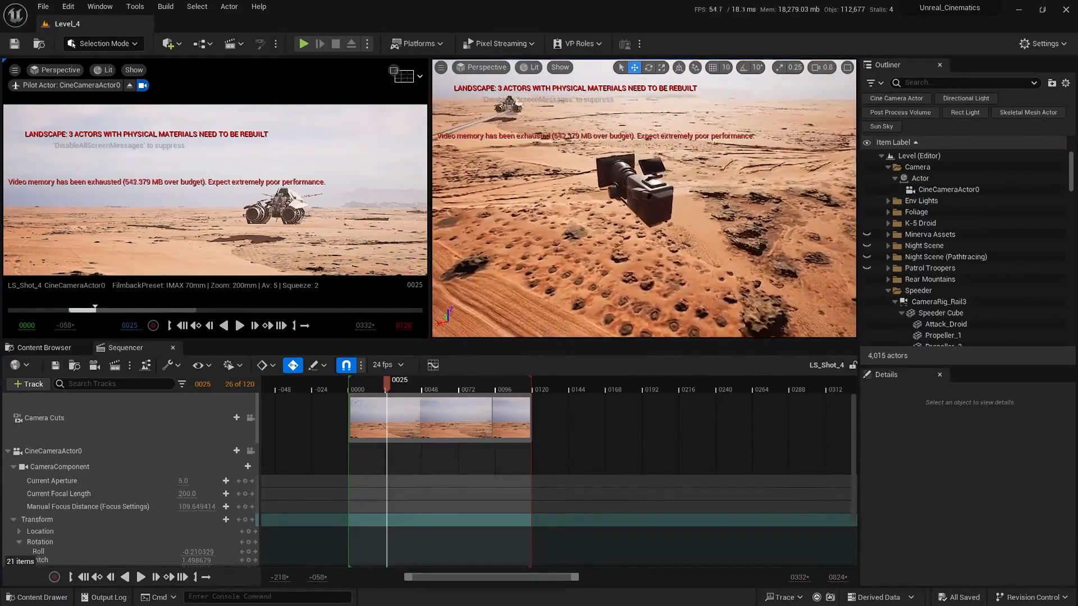
{"action": "scroll", "coordinate": [158, 502], "scroll_direction": "down", "scroll_amount": 3}
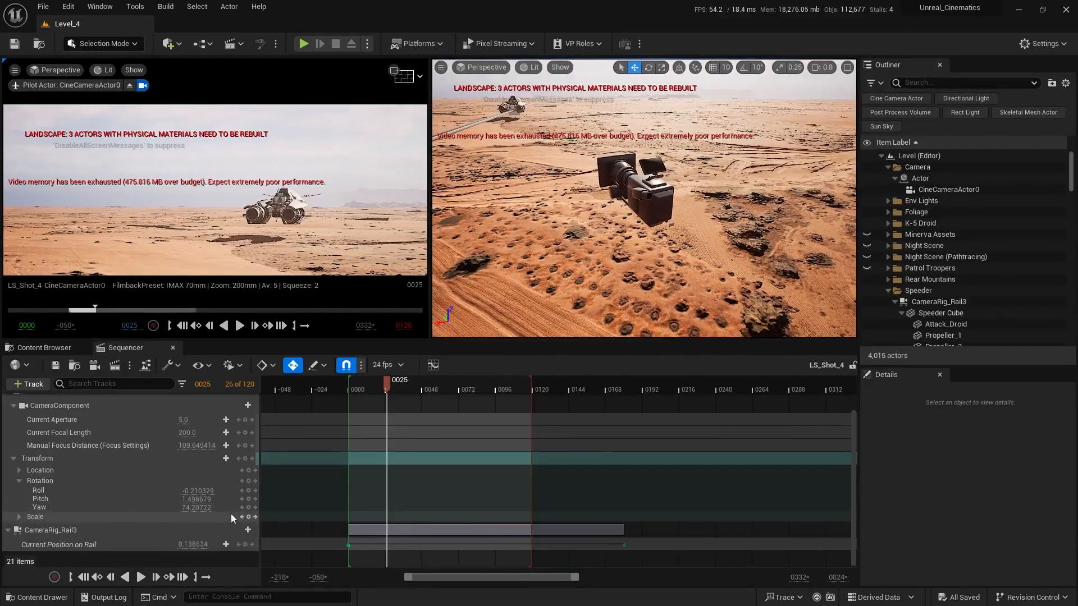
{"action": "left_click", "coordinate": [250, 508]}
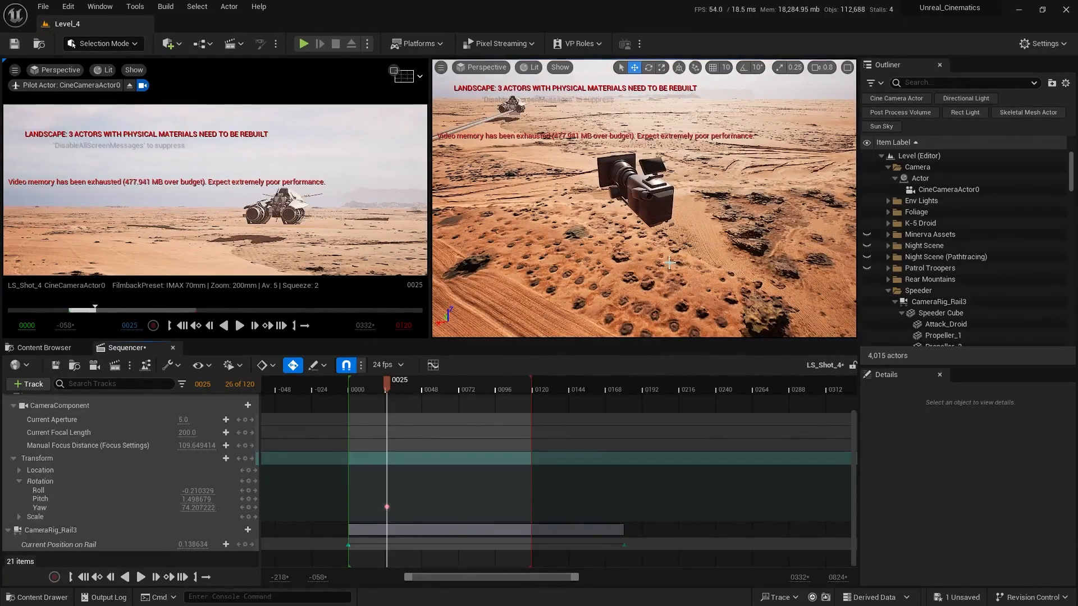
- At frame 35, rotate CineCameraActor0 to a yaw of about -86.3° to face the passing speeder, and set its roll to 0
{"action": "right_click_drag", "start_coordinate": [669, 262], "coordinate": [643, 253]}
{"action": "key", "text": "e"}
{"action": "scroll", "coordinate": [643, 256], "scroll_direction": "down", "scroll_amount": 2}
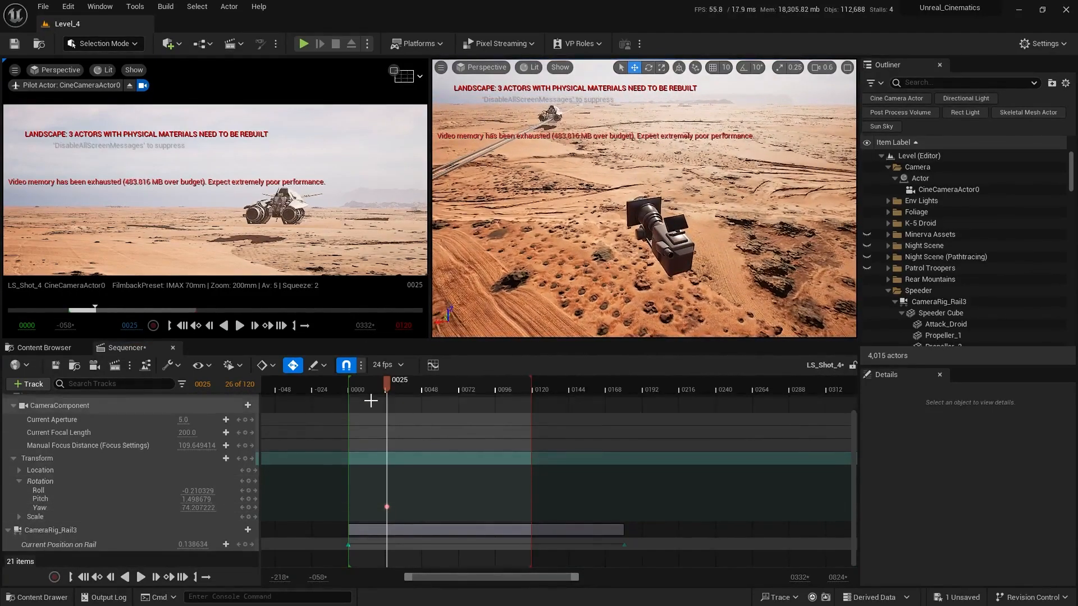
{"action": "left_click_drag", "start_coordinate": [386, 383], "coordinate": [404, 392]}
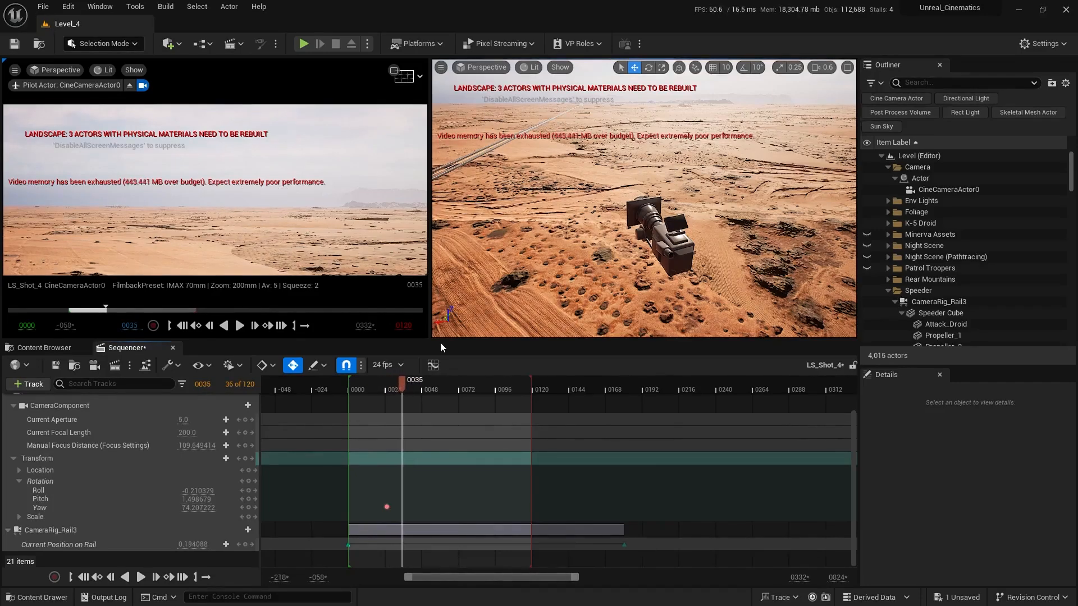
{"action": "left_click", "coordinate": [665, 245]}
{"action": "scroll", "coordinate": [778, 252], "scroll_direction": "down", "scroll_amount": 2}
{"action": "key", "text": "d"}
{"action": "mouse_move", "coordinate": [778, 252]}
{"action": "right_mouse_down"}
{"action": "mouse_move", "coordinate": [752, 247]}
{"action": "mouse_move", "coordinate": [778, 252]}
{"action": "right_mouse_up"}
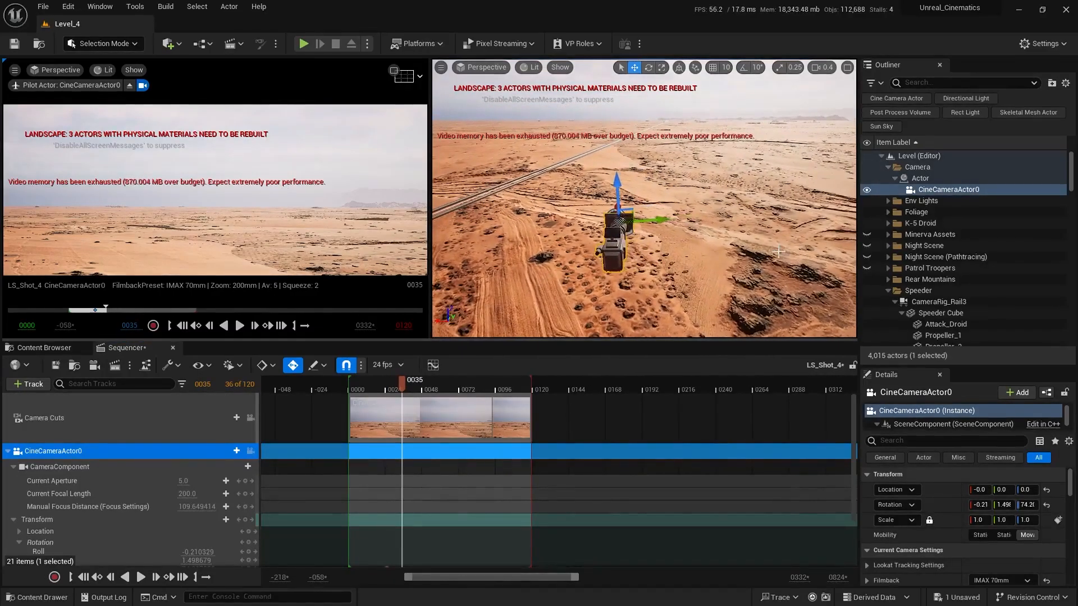
{"action": "mouse_move", "coordinate": [580, 258]}
{"action": "left_mouse_down"}
{"action": "mouse_move", "coordinate": [631, 260]}
{"action": "mouse_move", "coordinate": [675, 231]}
{"action": "mouse_move", "coordinate": [645, 205]}
{"action": "mouse_move", "coordinate": [595, 201]}
{"action": "mouse_move", "coordinate": [556, 222]}
{"action": "mouse_move", "coordinate": [559, 255]}
{"action": "mouse_move", "coordinate": [596, 264]}
{"action": "left_mouse_up"}
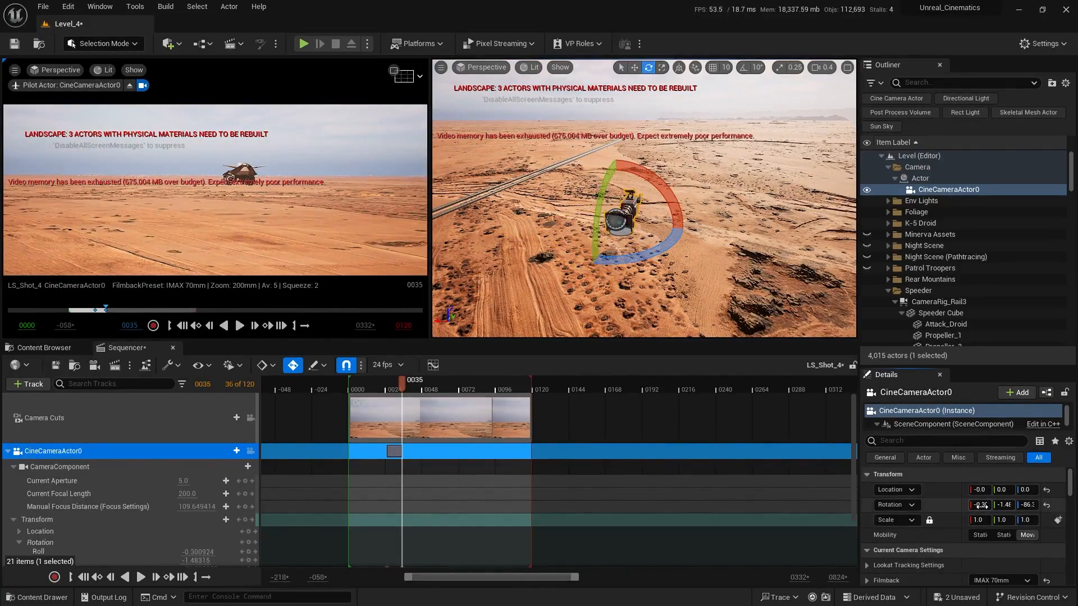
{"action": "left_click", "coordinate": [1004, 505]}
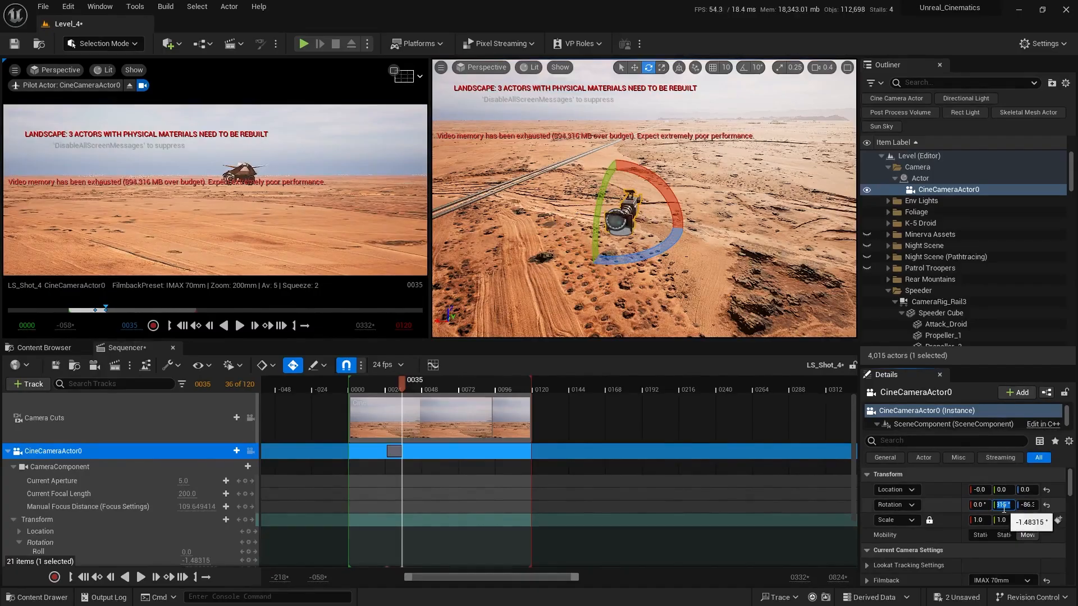
- Review the camera's yaw pan between frames 25 and 35 by scrubbing and playing back from just before the first key
{"action": "right_click_drag", "start_coordinate": [435, 498], "coordinate": [477, 404]}
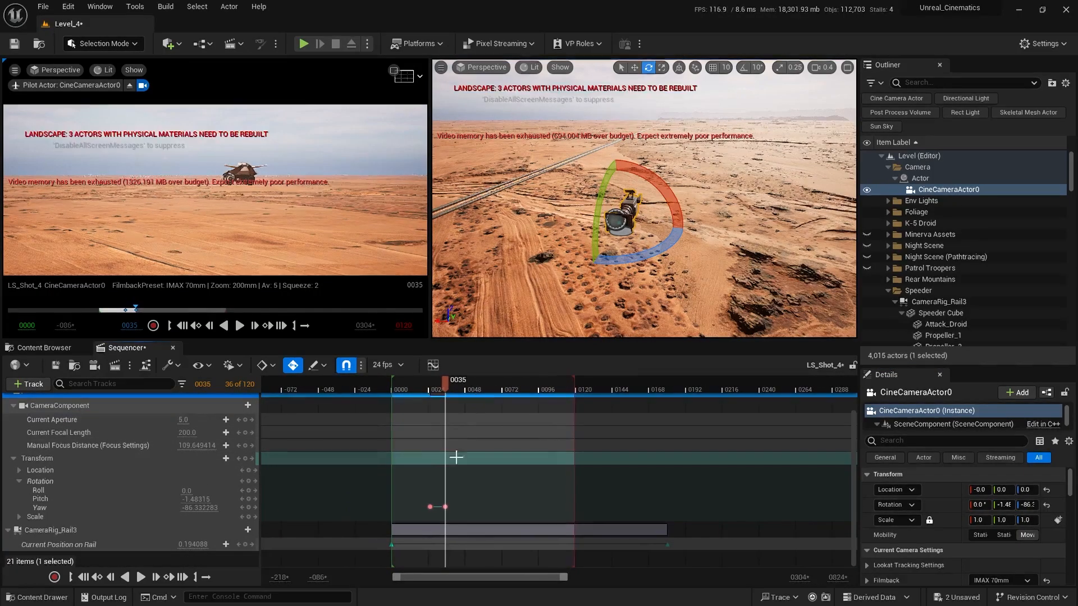
{"action": "scroll", "coordinate": [443, 481], "scroll_direction": "up", "scroll_amount": 5, "text": "ctrl"}
{"action": "left_click", "coordinate": [520, 449]}
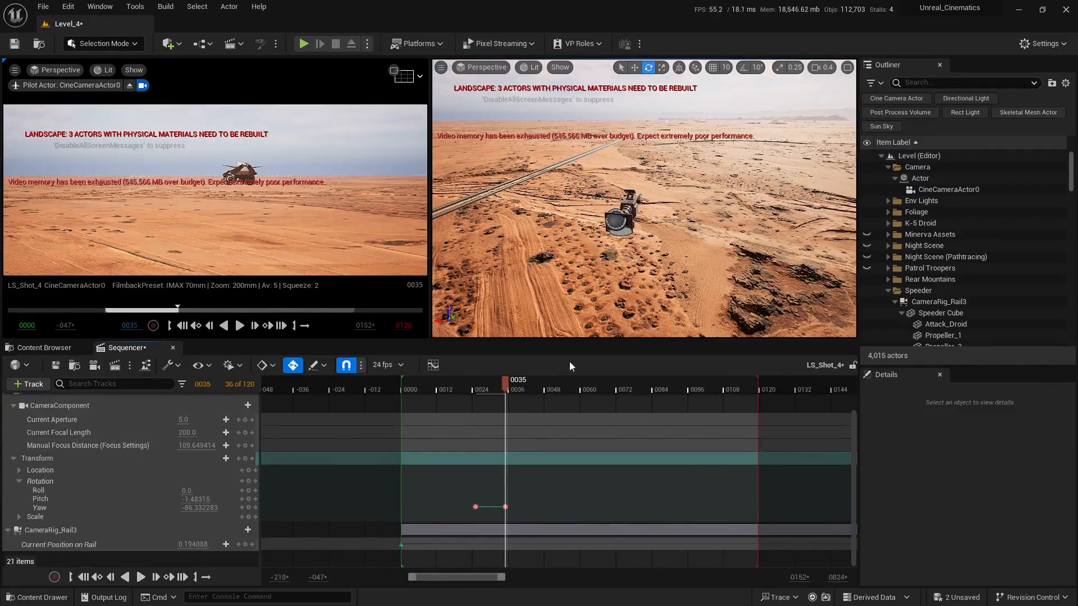
{"action": "left_click", "coordinate": [615, 220]}
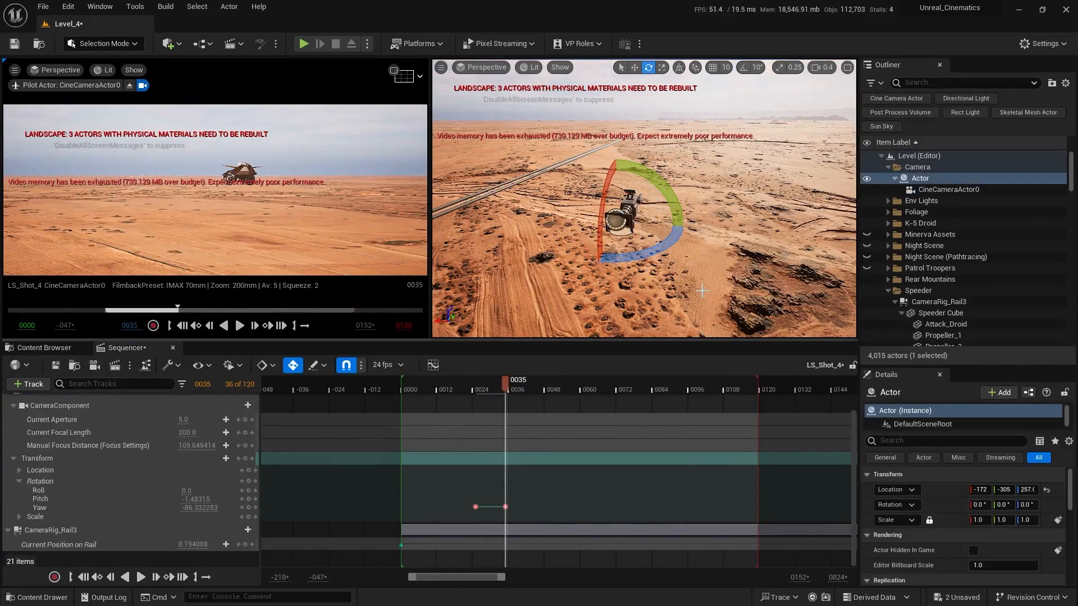
{"action": "left_click_drag", "start_coordinate": [615, 220], "coordinate": [567, 328], "text": "alt"}
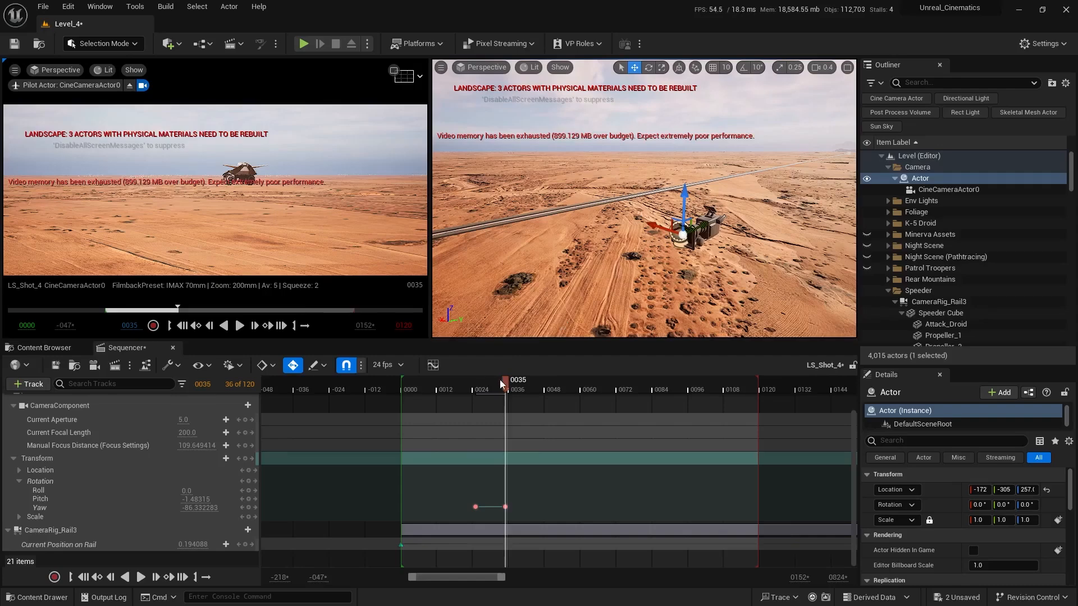
{"action": "left_click_drag", "start_coordinate": [500, 380], "coordinate": [476, 405]}
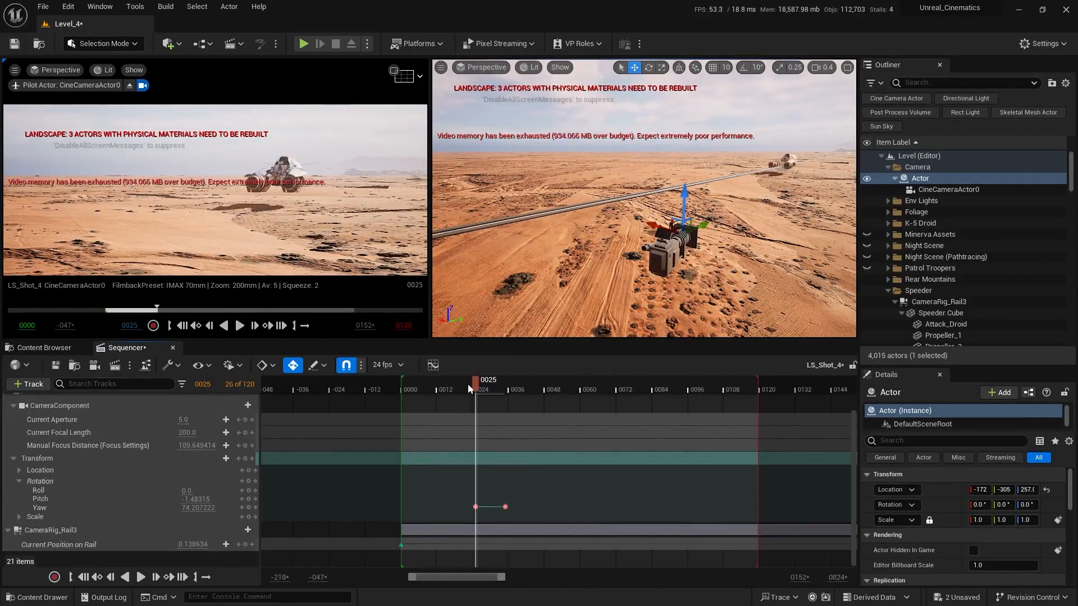
{"action": "mouse_move", "coordinate": [468, 385]}
{"action": "left_mouse_down"}
{"action": "mouse_move", "coordinate": [533, 385]}
{"action": "mouse_move", "coordinate": [452, 381]}
{"action": "mouse_move", "coordinate": [469, 381]}
{"action": "left_mouse_up"}
{"action": "key", "text": "space"}
{"action": "key", "text": "space"}
{"action": "key", "text": "space"}
{"action": "key", "text": "space"}
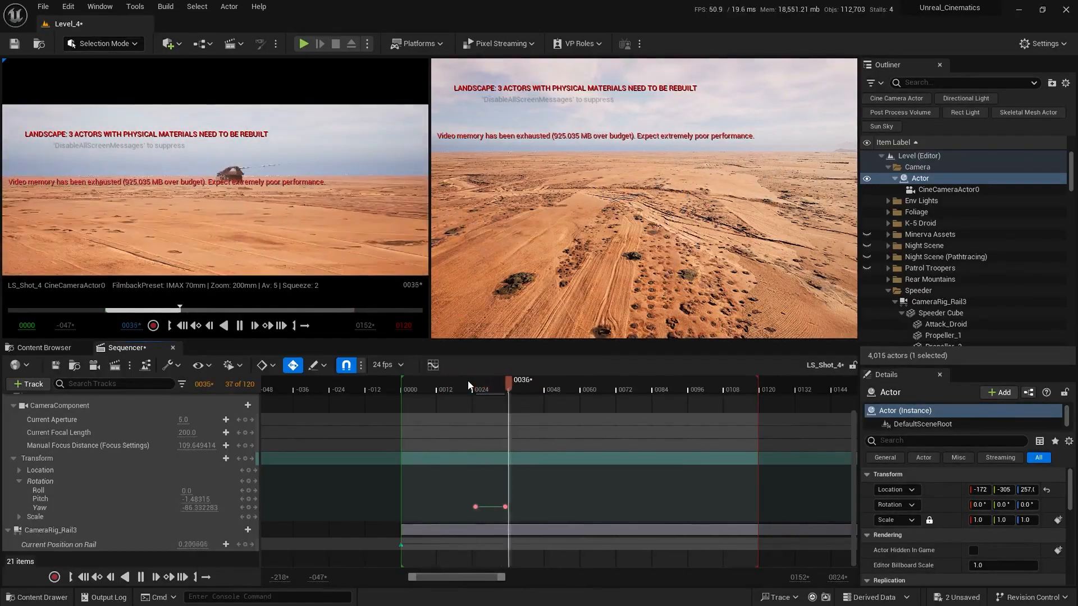
- Move CineCameraActor0's second Yaw key to frame 39 to lengthen the pan
{"action": "scroll", "coordinate": [547, 432], "scroll_direction": "up", "scroll_amount": 1}
{"action": "scroll", "coordinate": [532, 491], "scroll_direction": "up", "scroll_amount": 4, "text": "ctrl"}
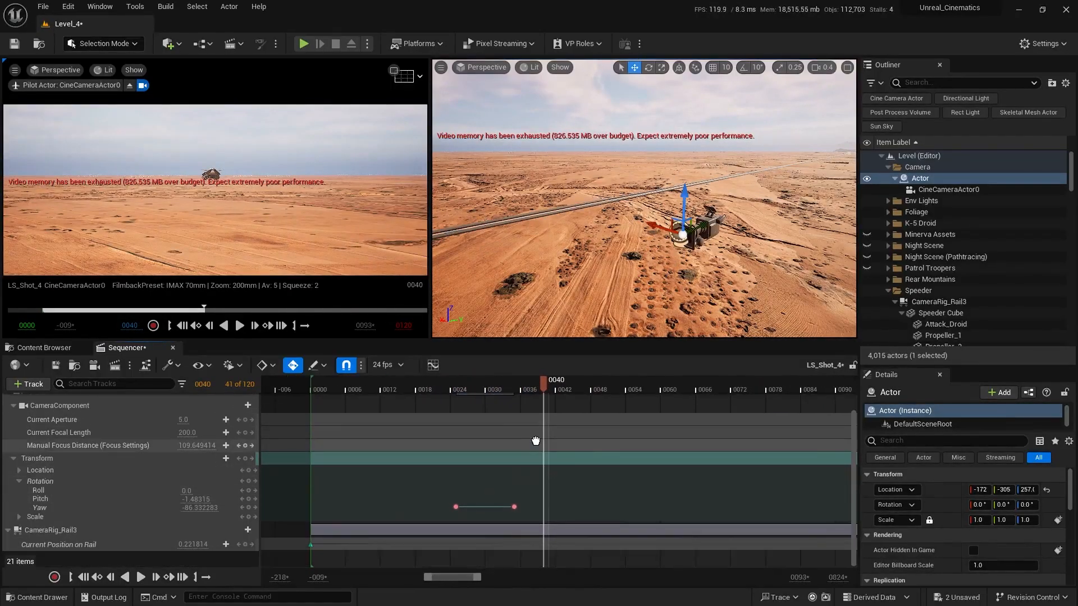
{"action": "scroll", "coordinate": [500, 496], "scroll_direction": "down", "scroll_amount": 1}
{"action": "left_click", "coordinate": [508, 506]}
{"action": "scroll", "coordinate": [481, 508], "scroll_direction": "up", "scroll_amount": 6, "text": "ctrl"}
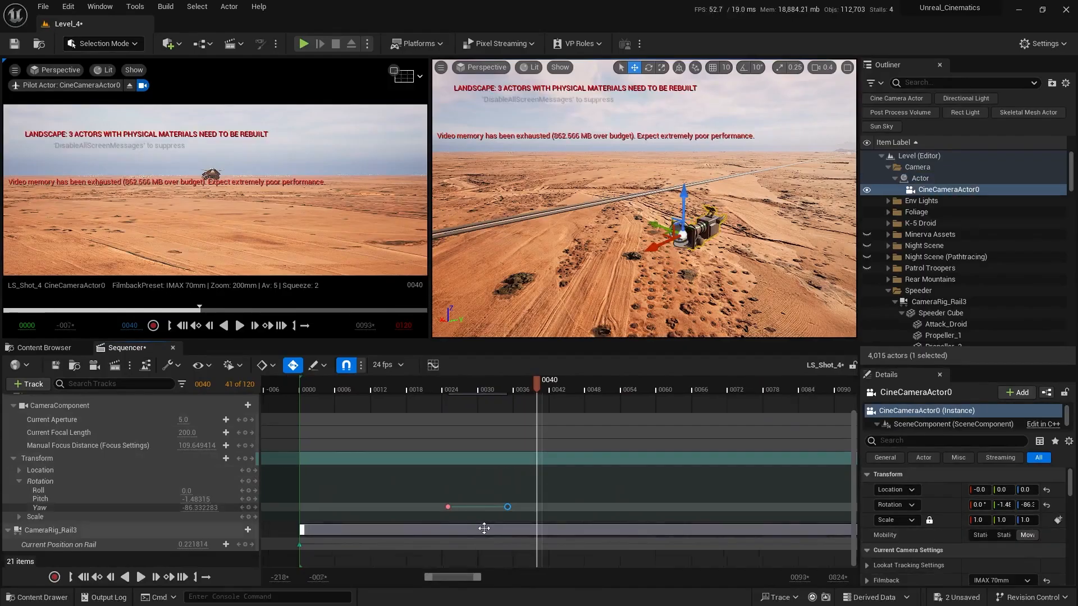
{"action": "left_click_drag", "start_coordinate": [446, 506], "coordinate": [515, 501]}
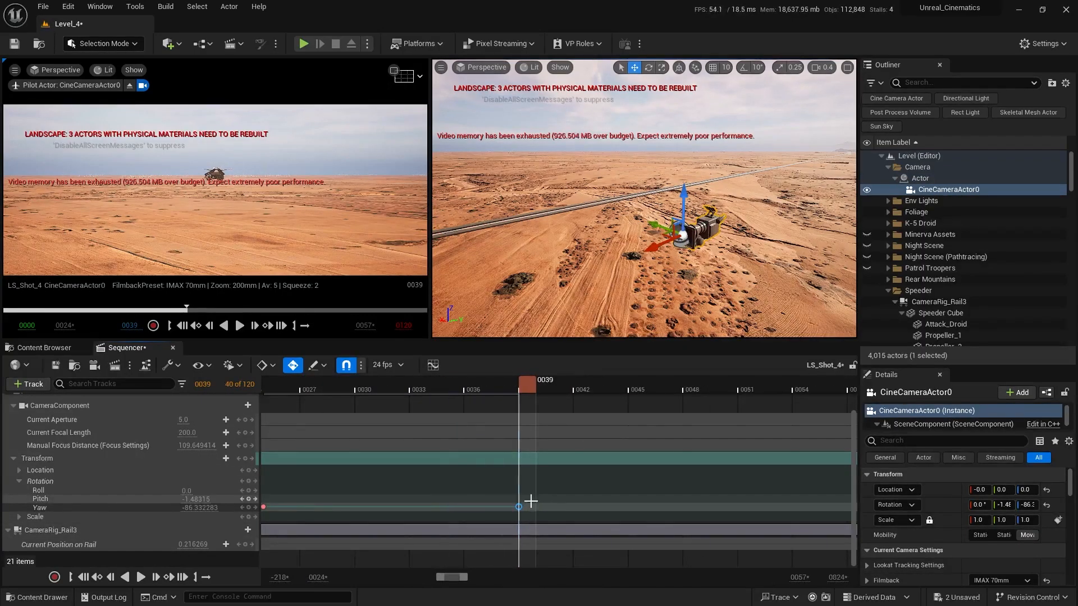
{"action": "scroll", "coordinate": [531, 501], "scroll_direction": "down", "scroll_amount": 1, "text": "ctrl"}
{"action": "scroll", "coordinate": [444, 478], "scroll_direction": "down", "scroll_amount": 4, "text": "ctrl"}
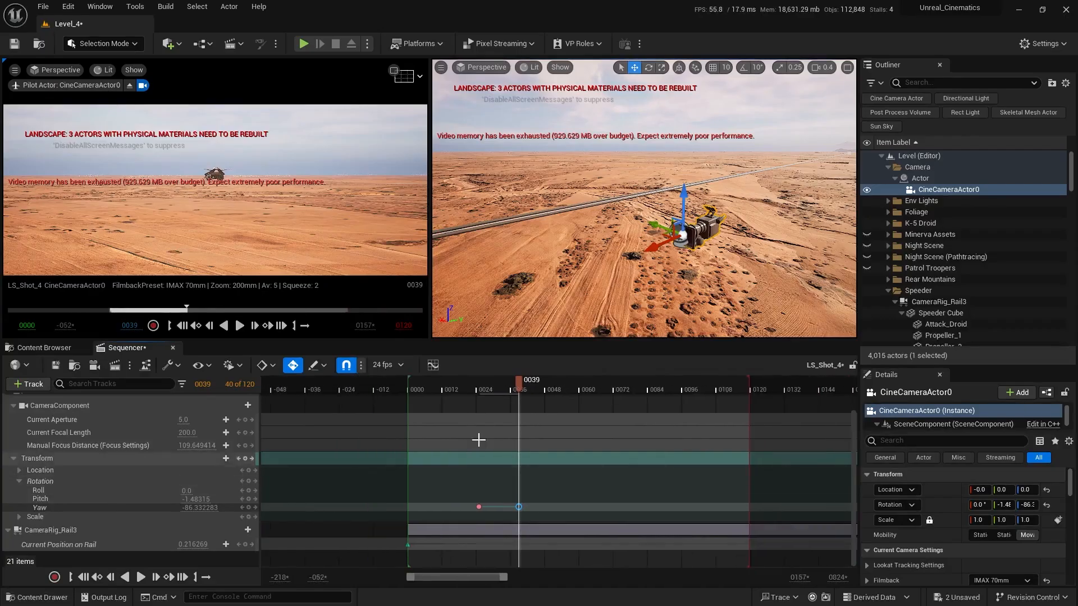
- Scrub back and forth across the two Yaw keys to check how the camera pan follows the speeder
{"action": "left_click", "coordinate": [482, 406]}
{"action": "left_click_drag", "start_coordinate": [459, 389], "coordinate": [550, 389]}
{"action": "left_click", "coordinate": [451, 387]}
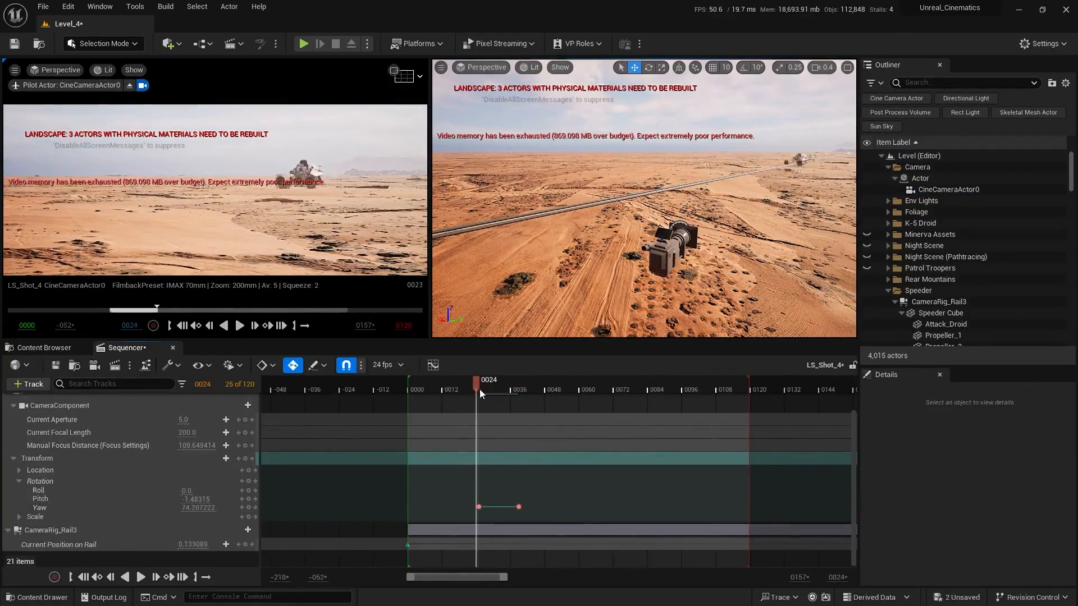
{"action": "left_click_drag", "start_coordinate": [479, 389], "coordinate": [516, 412]}
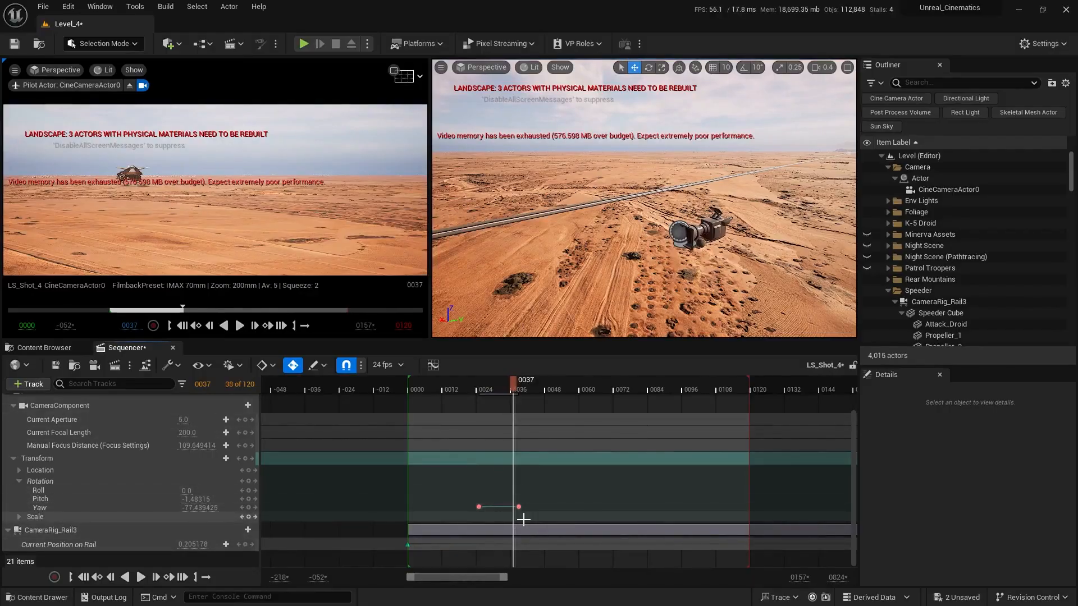
- Extend the end of the CameraRig_Rail3 section to about frame 185 and scrub the pan to check the speeder's timing
{"action": "scroll", "coordinate": [645, 483], "scroll_direction": "down", "scroll_amount": 6, "text": "ctrl"}
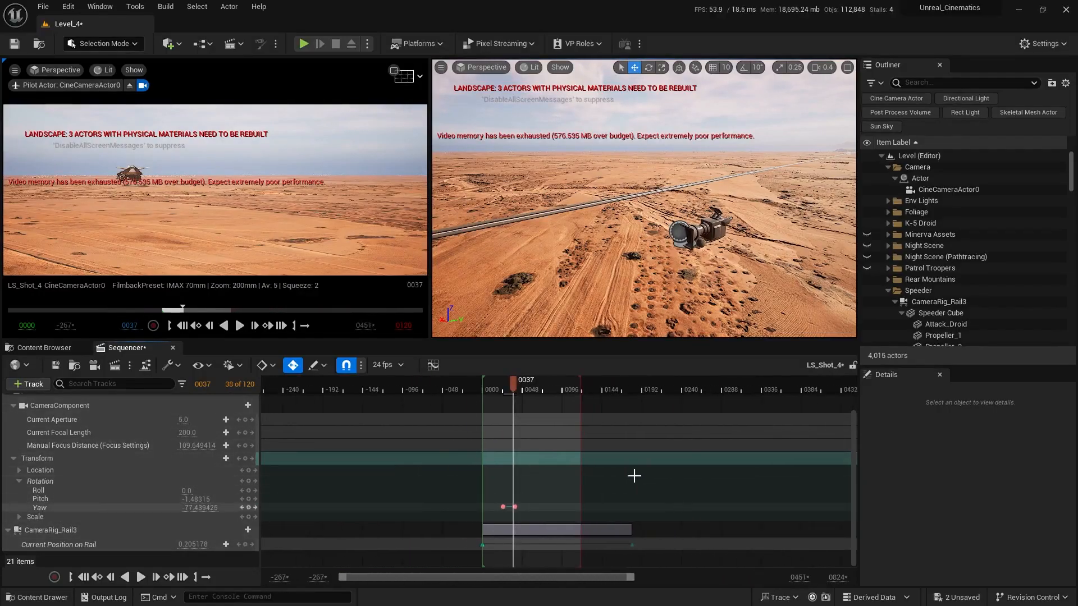
{"action": "right_click_drag", "start_coordinate": [634, 476], "coordinate": [613, 526]}
{"action": "scroll", "coordinate": [598, 485], "scroll_direction": "down", "scroll_amount": 3}
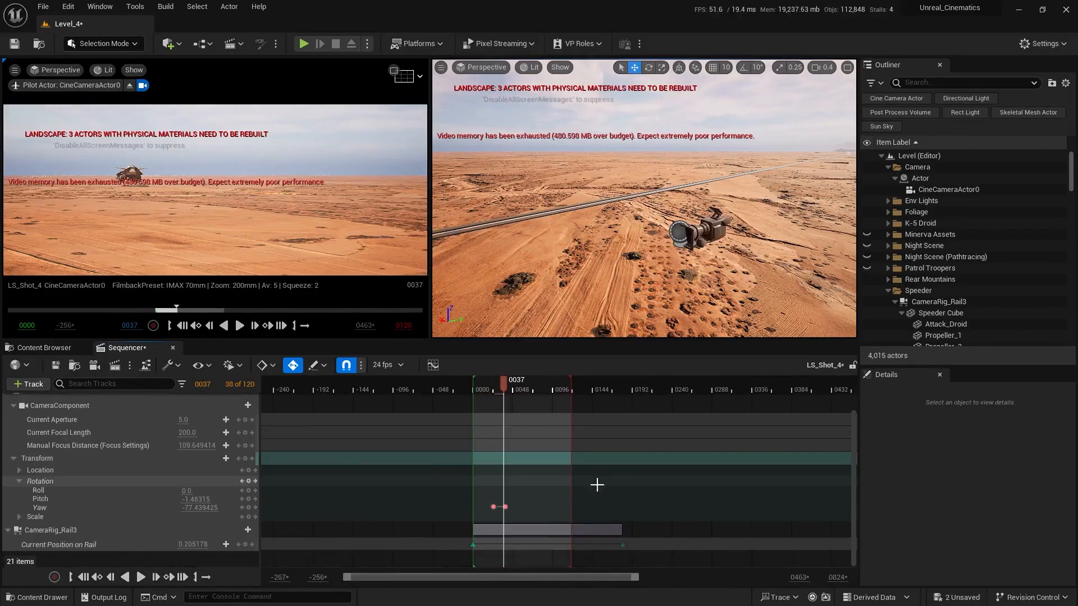
{"action": "scroll", "coordinate": [597, 485], "scroll_direction": "up", "scroll_amount": 1, "text": "ctrl"}
{"action": "right_click_drag", "start_coordinate": [661, 481], "coordinate": [523, 480]}
{"action": "scroll", "coordinate": [529, 481], "scroll_direction": "up", "scroll_amount": 4, "text": "ctrl"}
{"action": "right_click_drag", "start_coordinate": [654, 503], "coordinate": [394, 470]}
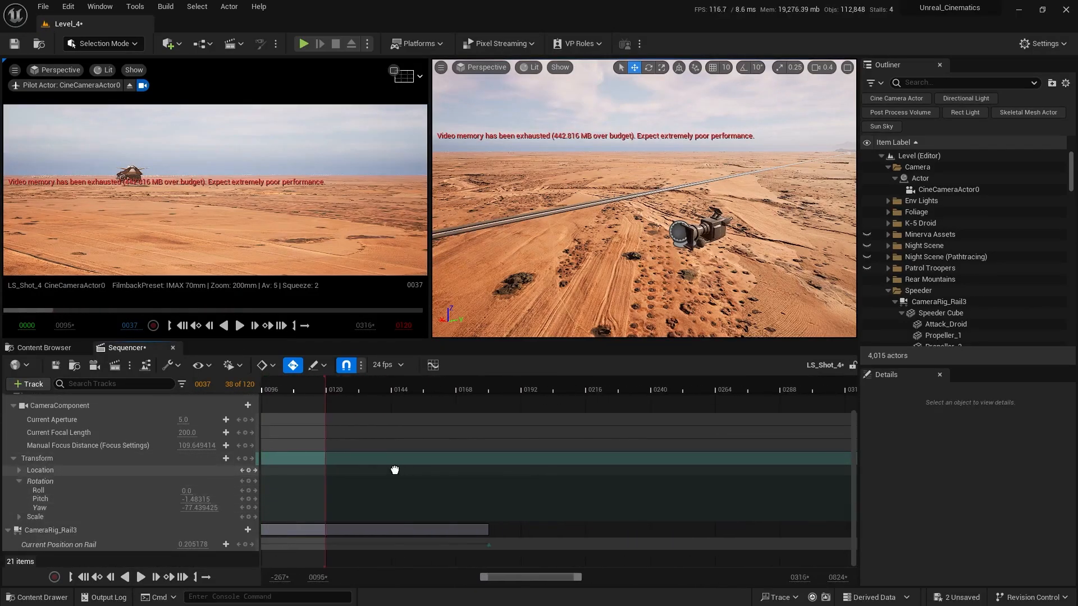
{"action": "left_click_drag", "start_coordinate": [485, 530], "coordinate": [500, 532]}
{"action": "right_click_drag", "start_coordinate": [349, 498], "coordinate": [696, 448]}
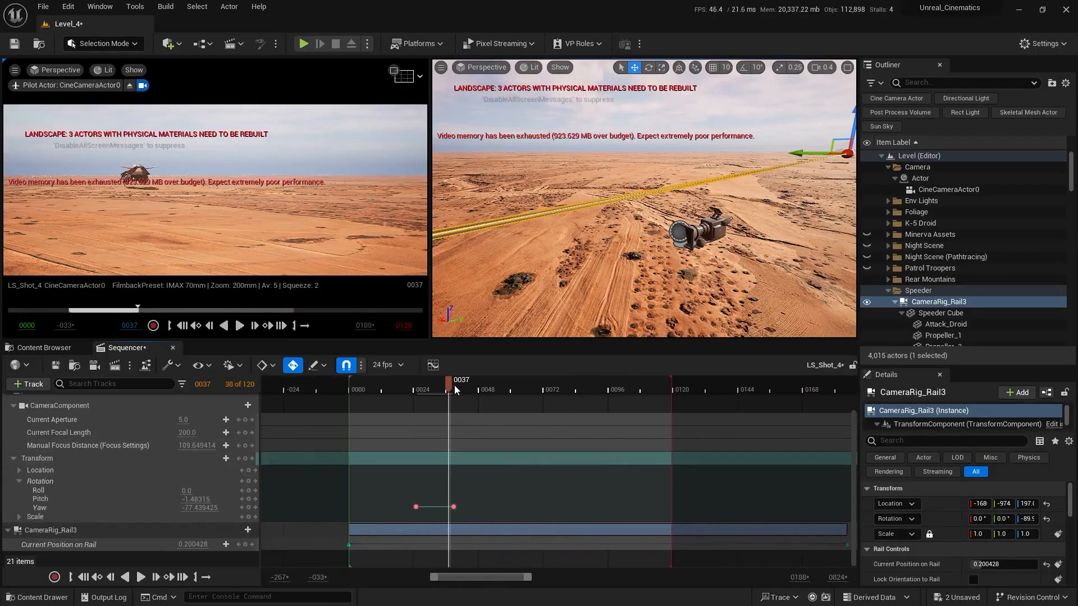
{"action": "mouse_move", "coordinate": [452, 385]}
{"action": "left_mouse_down"}
{"action": "mouse_move", "coordinate": [422, 389]}
{"action": "mouse_move", "coordinate": [433, 385]}
{"action": "left_mouse_up"}
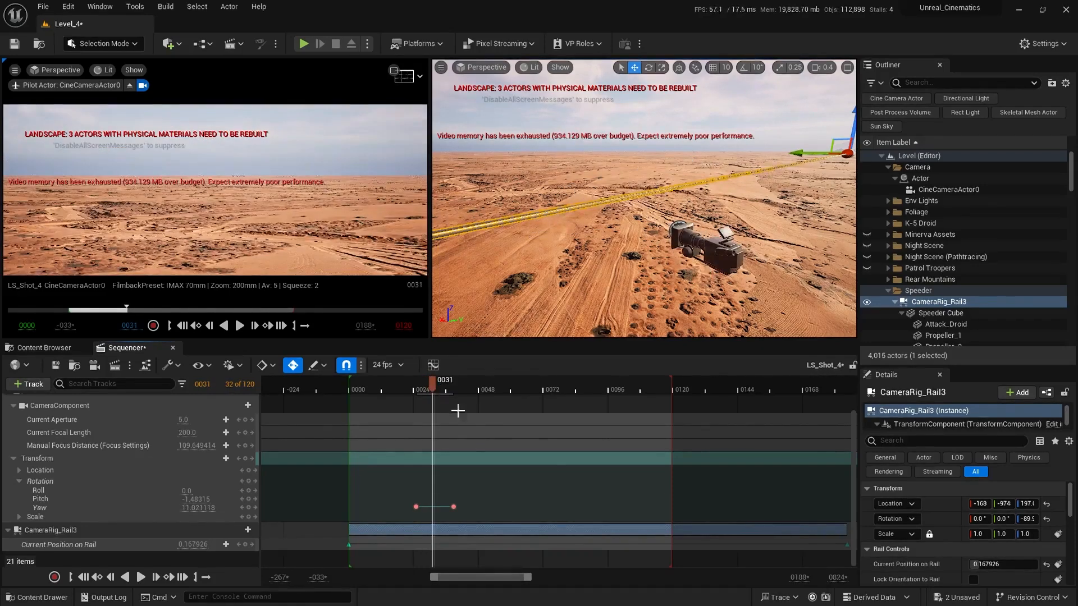
- Extend the end of the CameraRig_Rail3 section to about frame 194 and inspect the speeder at frame 25
{"action": "right_click_drag", "start_coordinate": [722, 497], "coordinate": [463, 449]}
{"action": "right_click_drag", "start_coordinate": [614, 522], "coordinate": [534, 493]}
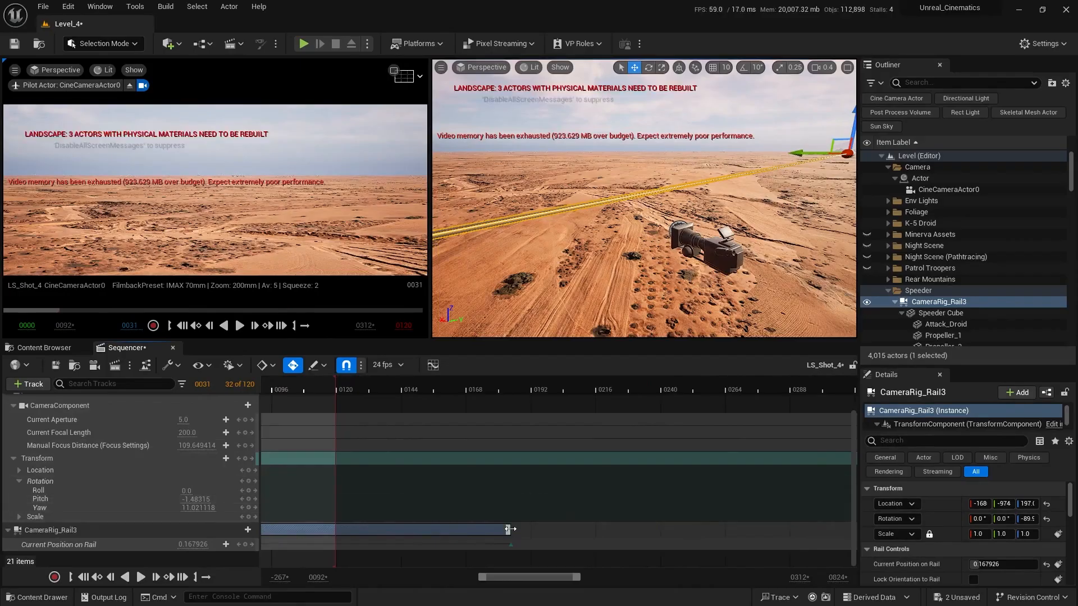
{"action": "left_click_drag", "start_coordinate": [510, 529], "coordinate": [536, 530]}
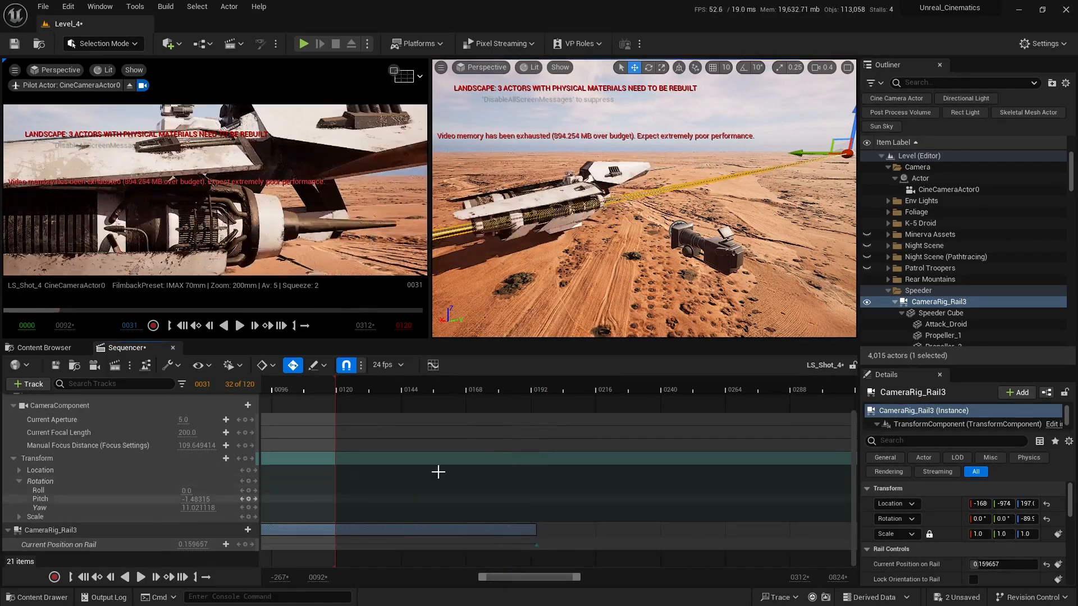
{"action": "left_click", "coordinate": [441, 470]}
{"action": "scroll", "coordinate": [416, 478], "scroll_direction": "down", "scroll_amount": 3, "text": "ctrl"}
{"action": "right_click_drag", "start_coordinate": [422, 476], "coordinate": [724, 449]}
{"action": "right_click_drag", "start_coordinate": [584, 471], "coordinate": [542, 435]}
{"action": "left_click_drag", "start_coordinate": [489, 389], "coordinate": [433, 396]}
{"action": "scroll", "coordinate": [502, 392], "scroll_direction": "up", "scroll_amount": 4, "text": "ctrl"}
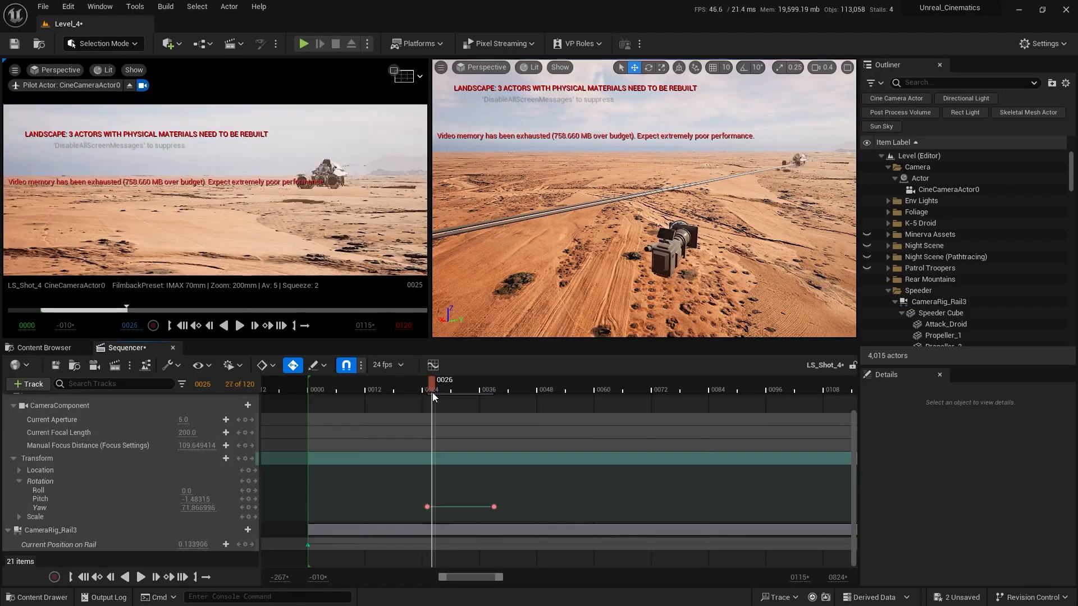
{"action": "key", "text": "Left"}
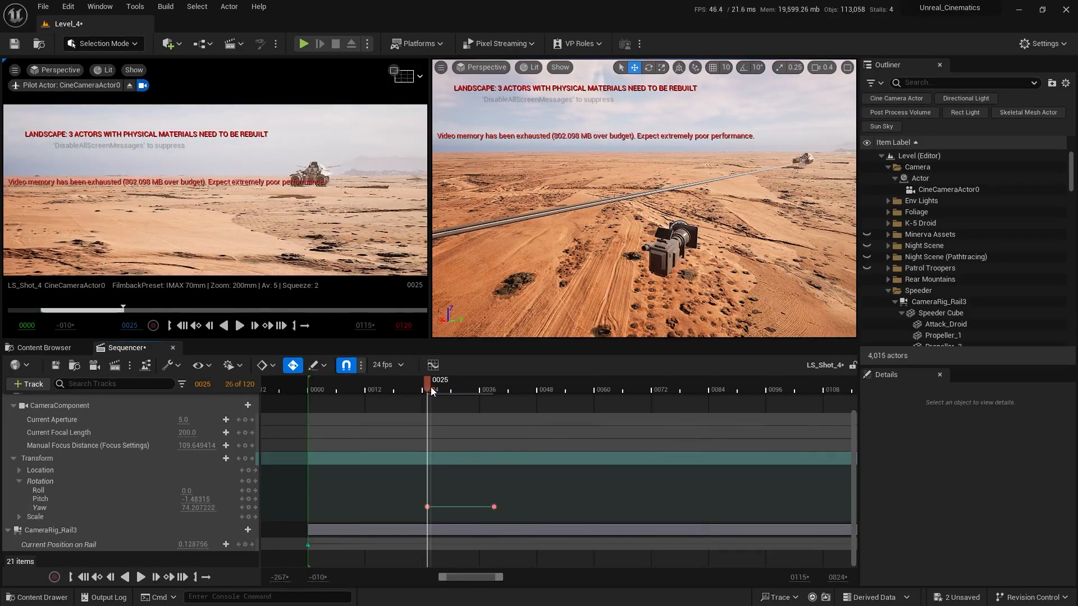
- Shorten the CameraRig_Rail3 section so it ends at about frame 182, and return the playhead to frame 25
{"action": "scroll", "coordinate": [564, 463], "scroll_direction": "down", "scroll_amount": 3, "text": "ctrl"}
{"action": "right_click_drag", "start_coordinate": [607, 474], "coordinate": [546, 426]}
{"action": "scroll", "coordinate": [724, 487], "scroll_direction": "down", "scroll_amount": 1, "text": "ctrl"}
{"action": "right_click_drag", "start_coordinate": [729, 488], "coordinate": [679, 457]}
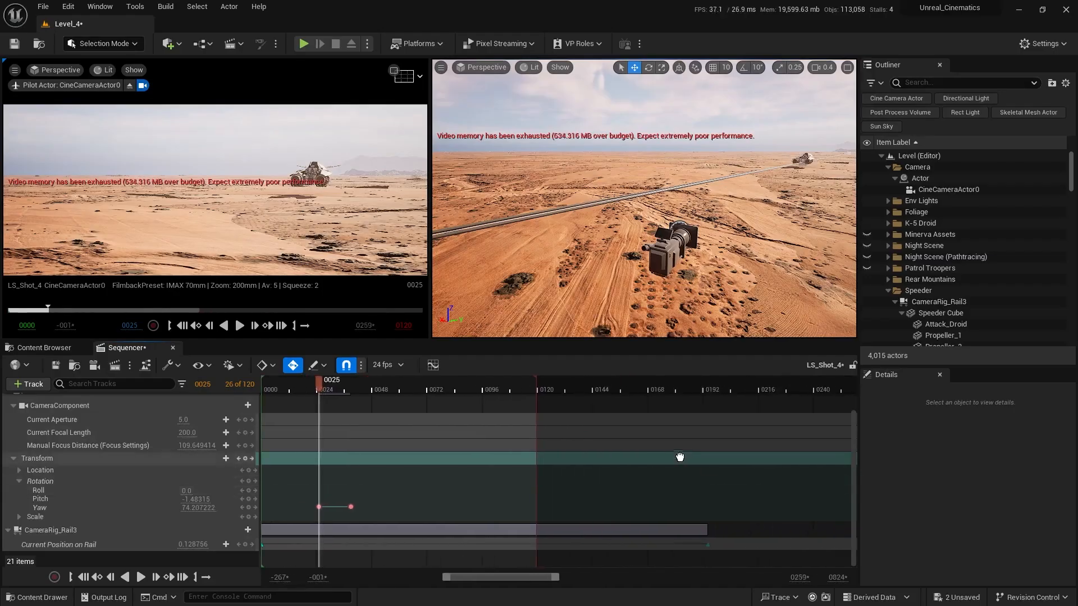
{"action": "left_click_drag", "start_coordinate": [701, 528], "coordinate": [678, 527]}
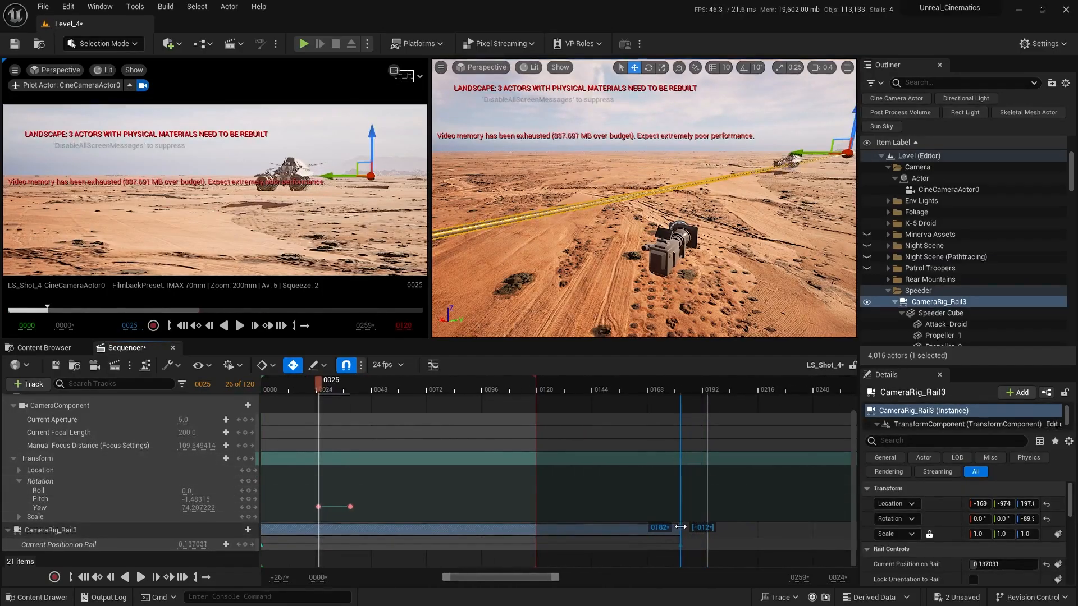
{"action": "left_click", "coordinate": [510, 494]}
{"action": "right_click_drag", "start_coordinate": [405, 447], "coordinate": [454, 429]}
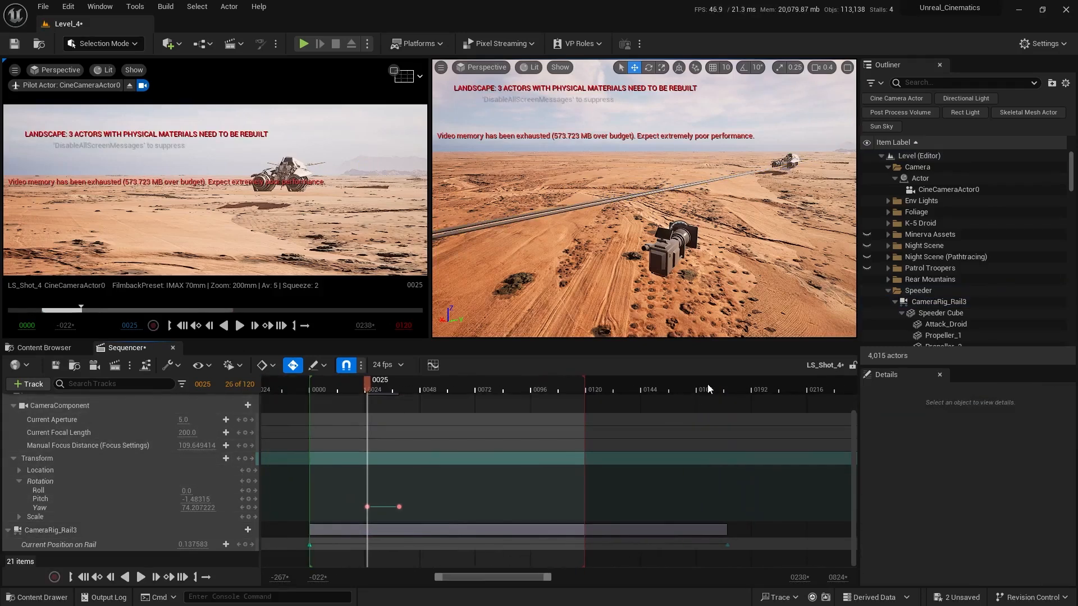
{"action": "left_click", "coordinate": [727, 388]}
{"action": "left_click", "coordinate": [365, 387]}
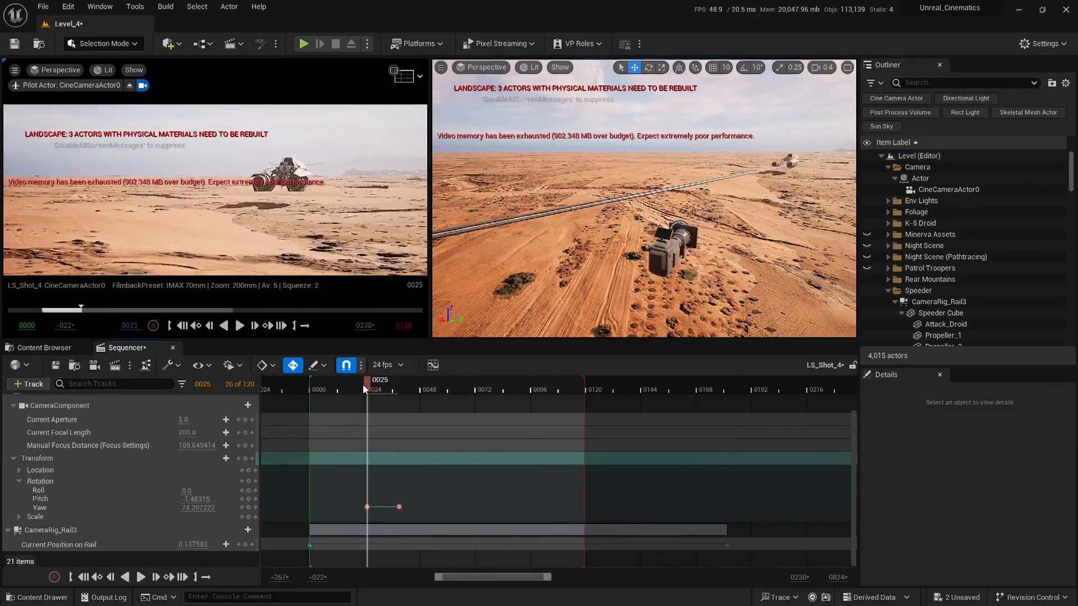
- Scrub and play back the frames around the first Yaw key to judge the speeder's pass
{"action": "left_click_drag", "start_coordinate": [344, 391], "coordinate": [377, 400]}
{"action": "mouse_move", "coordinate": [382, 396]}
{"action": "left_mouse_down"}
{"action": "mouse_move", "coordinate": [410, 403]}
{"action": "mouse_move", "coordinate": [369, 405]}
{"action": "mouse_move", "coordinate": [368, 388]}
{"action": "mouse_move", "coordinate": [403, 389]}
{"action": "mouse_move", "coordinate": [360, 393]}
{"action": "left_mouse_up"}
{"action": "key", "text": "space"}
{"action": "key", "text": "space"}
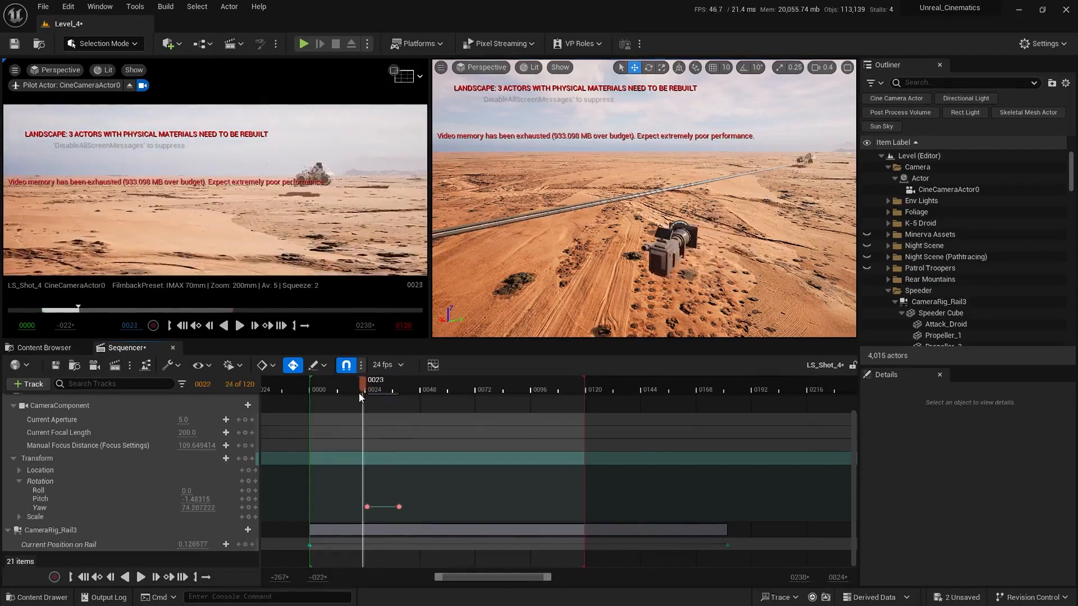
- Extend the CameraRig_Rail3 section to end at about frame 202 to slow the speeder, and set the playhead to frame 25
{"action": "right_click_drag", "start_coordinate": [741, 497], "coordinate": [685, 472]}
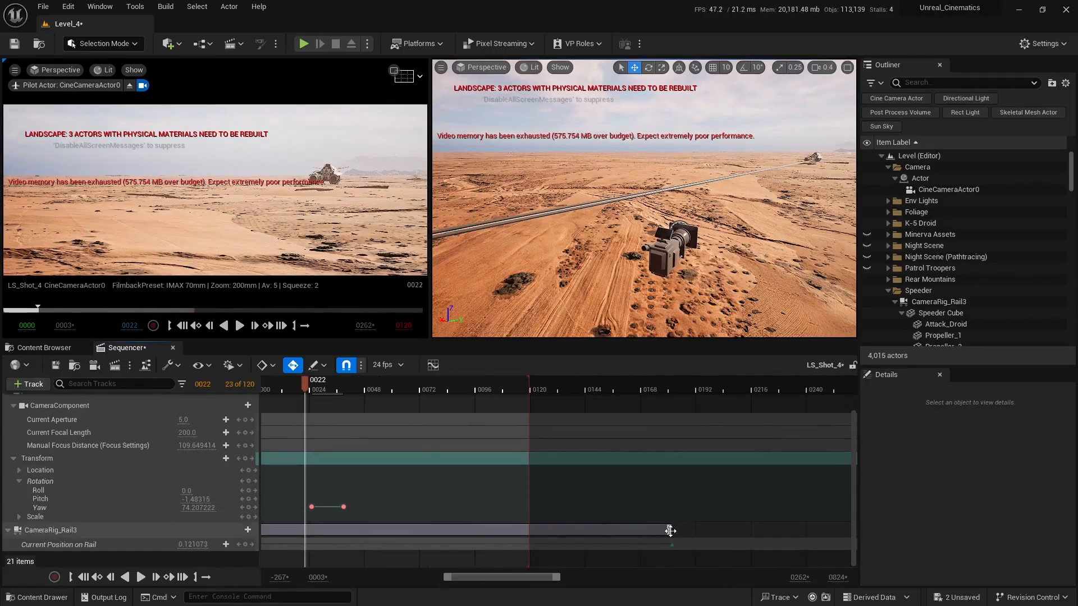
{"action": "left_click_drag", "start_coordinate": [667, 531], "coordinate": [679, 531]}
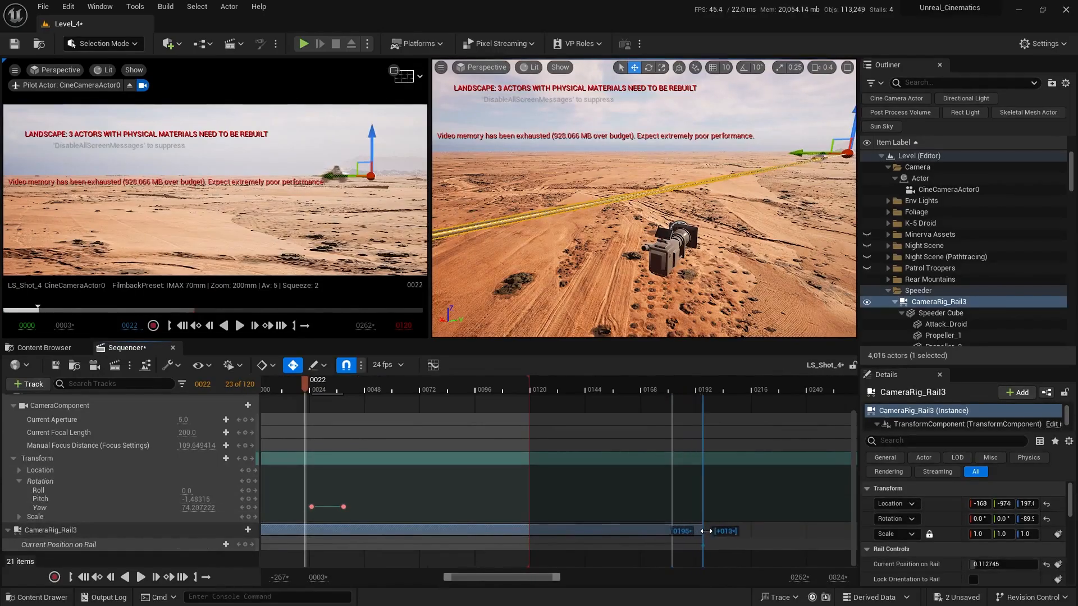
{"action": "left_click_drag", "start_coordinate": [716, 531], "coordinate": [717, 531]}
{"action": "left_click", "coordinate": [630, 469]}
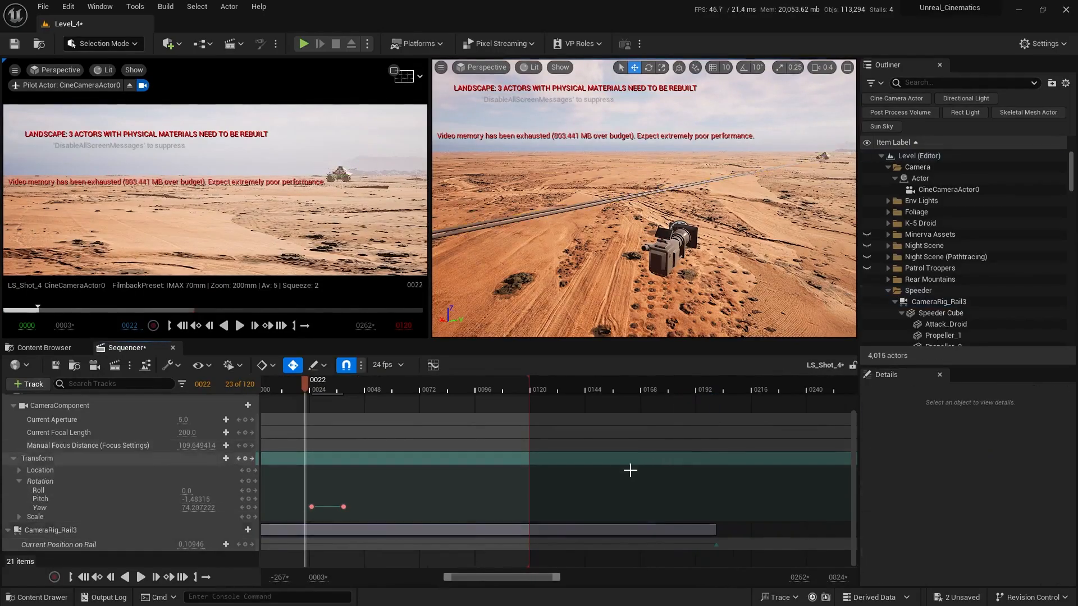
{"action": "scroll", "coordinate": [473, 467], "scroll_direction": "down", "scroll_amount": 2, "text": "ctrl"}
{"action": "right_click_drag", "start_coordinate": [471, 467], "coordinate": [566, 457]}
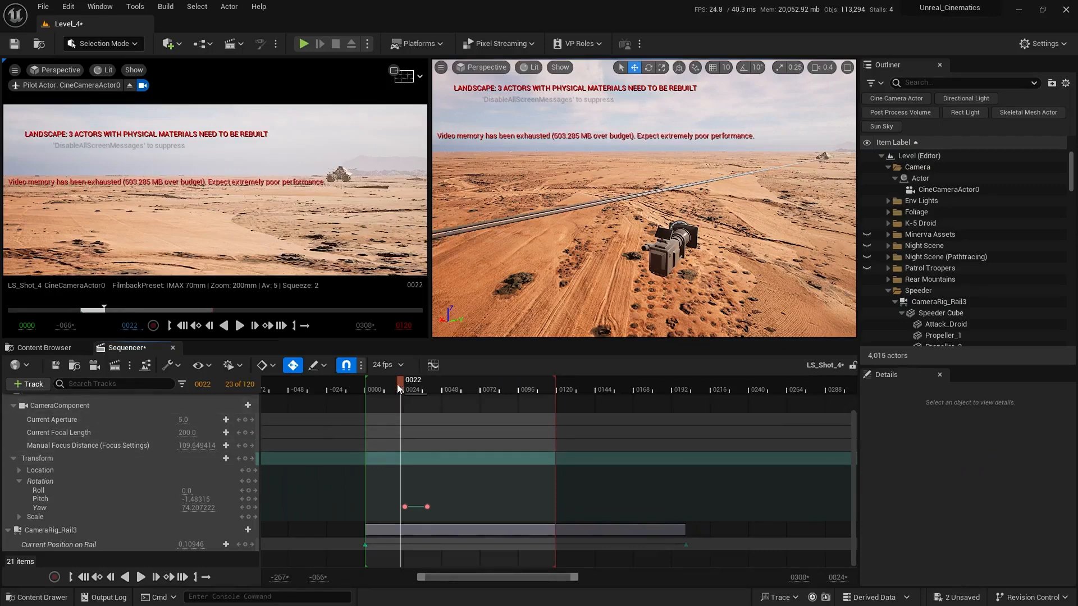
{"action": "left_click_drag", "start_coordinate": [382, 389], "coordinate": [431, 387]}
{"action": "scroll", "coordinate": [402, 426], "scroll_direction": "up", "scroll_amount": 3, "text": "ctrl"}
- Shift CameraRig_Rail3 along its own direction until the speeder is larger and closer to the centre of the camera frame at frame 25
{"action": "key", "text": "w"}
{"action": "right_click_drag", "start_coordinate": [589, 274], "coordinate": [550, 235]}
{"action": "scroll", "coordinate": [589, 275], "scroll_direction": "up", "scroll_amount": 3}
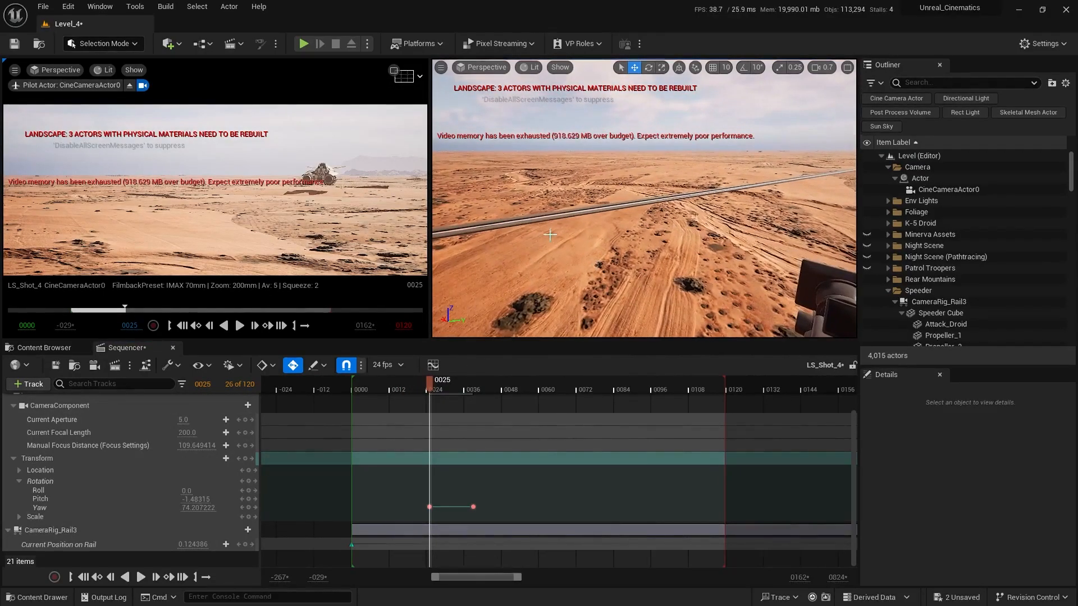
{"action": "left_click", "coordinate": [511, 223]}
{"action": "key", "text": "f"}
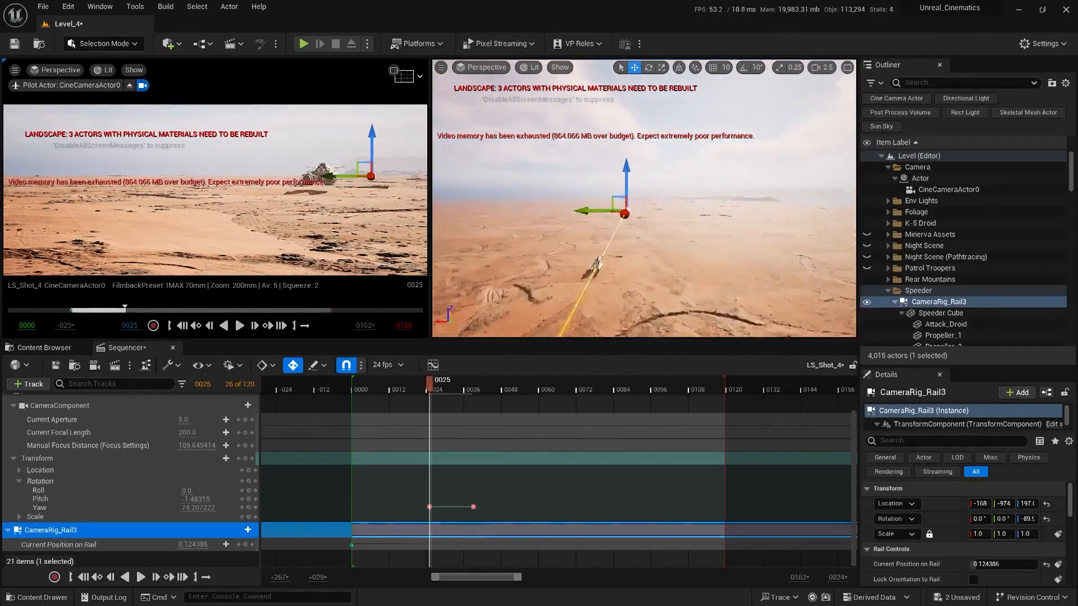
{"action": "key", "text": "d"}
{"action": "scroll", "coordinate": [654, 237], "scroll_direction": "up", "scroll_amount": 1}
{"action": "right_click_drag", "start_coordinate": [654, 236], "coordinate": [583, 265]}
{"action": "key", "text": "e"}
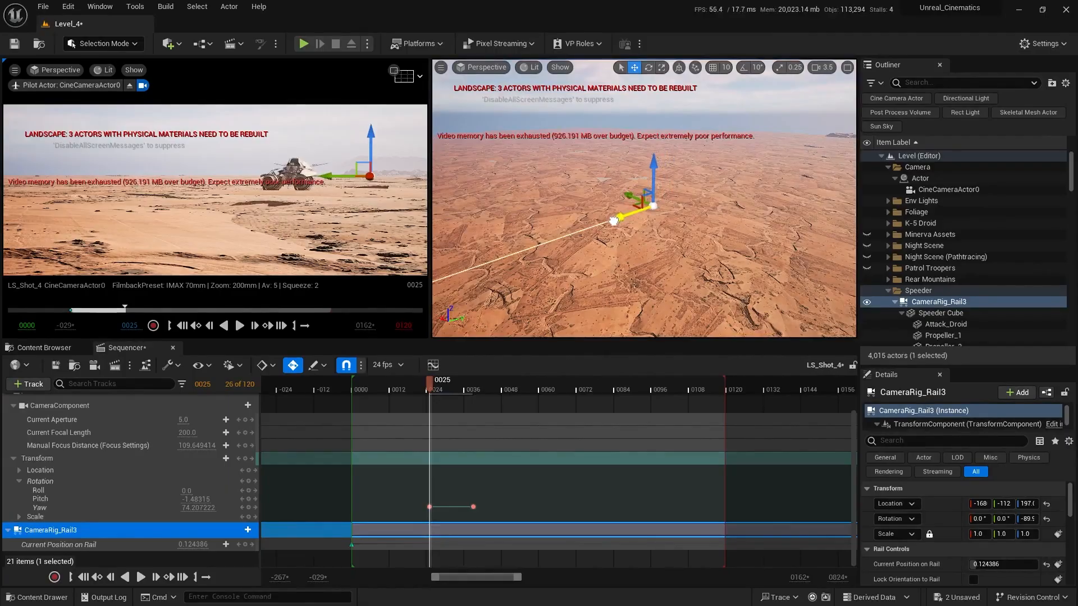
{"action": "left_click_drag", "start_coordinate": [614, 221], "coordinate": [607, 224]}
{"action": "key", "text": "Escape"}
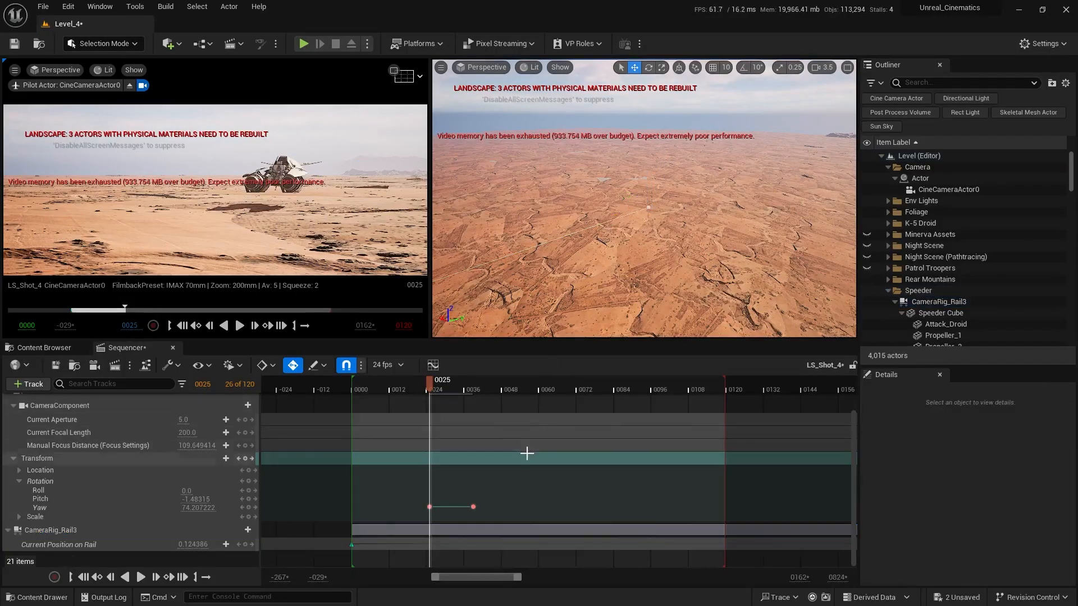
- Play back the shot from about frame 8 and around the pan, and save all modified assets
{"action": "left_click", "coordinate": [376, 390]}
{"action": "key", "text": "space"}
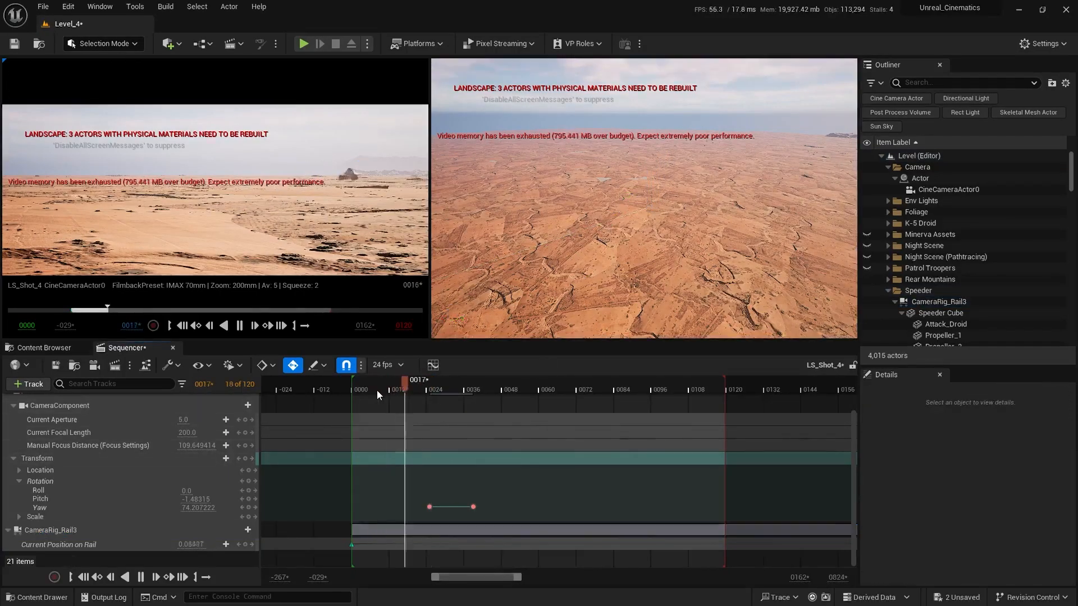
{"action": "key", "text": "space"}
{"action": "mouse_move", "coordinate": [419, 387]}
{"action": "left_mouse_down"}
{"action": "mouse_move", "coordinate": [481, 399]}
{"action": "mouse_move", "coordinate": [410, 396]}
{"action": "mouse_move", "coordinate": [422, 382]}
{"action": "mouse_move", "coordinate": [453, 385]}
{"action": "mouse_move", "coordinate": [427, 383]}
{"action": "left_mouse_up"}
{"action": "key", "text": "space"}
{"action": "key", "text": "space"}
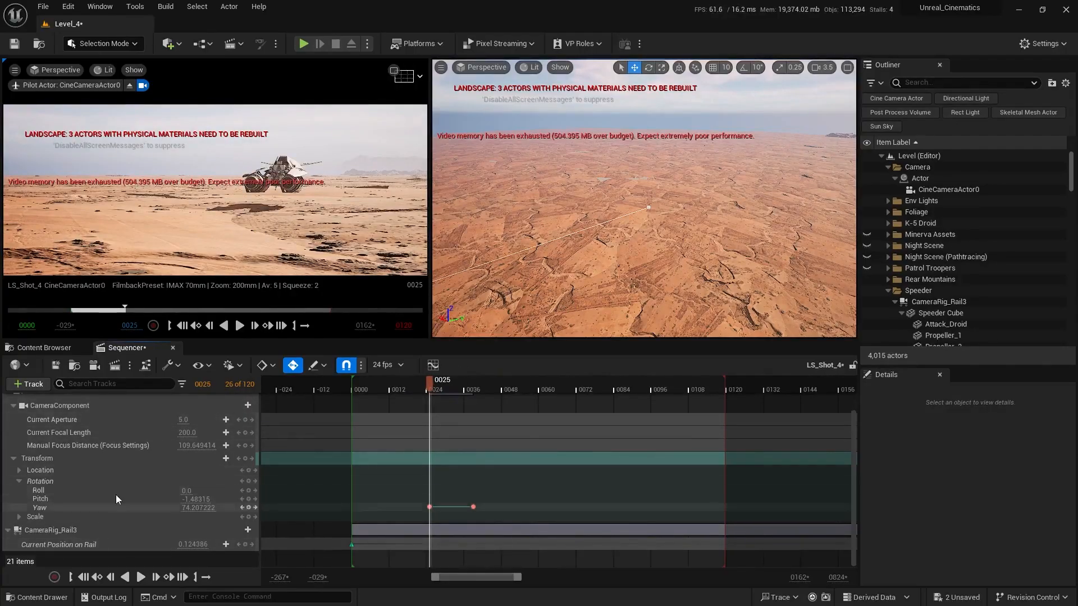
{"action": "key", "text": "ctrl+shift+s"}
{"action": "left_click", "coordinate": [623, 425]}
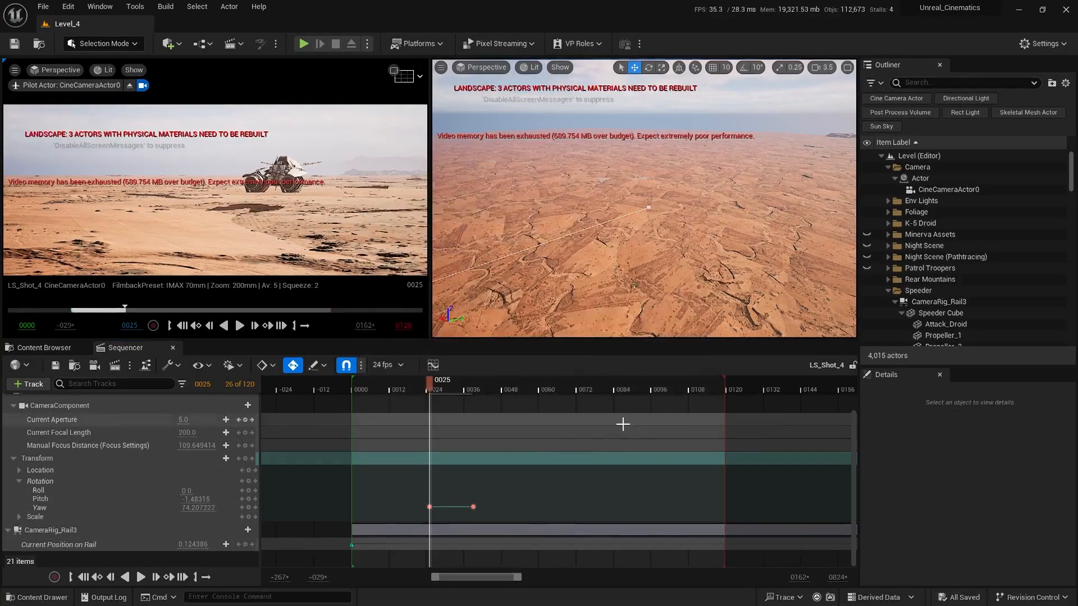
- Bring CineCameraActor0 back into view in the free viewport, select it, and show its Rotation tracks
{"action": "left_click", "coordinate": [60, 405]}
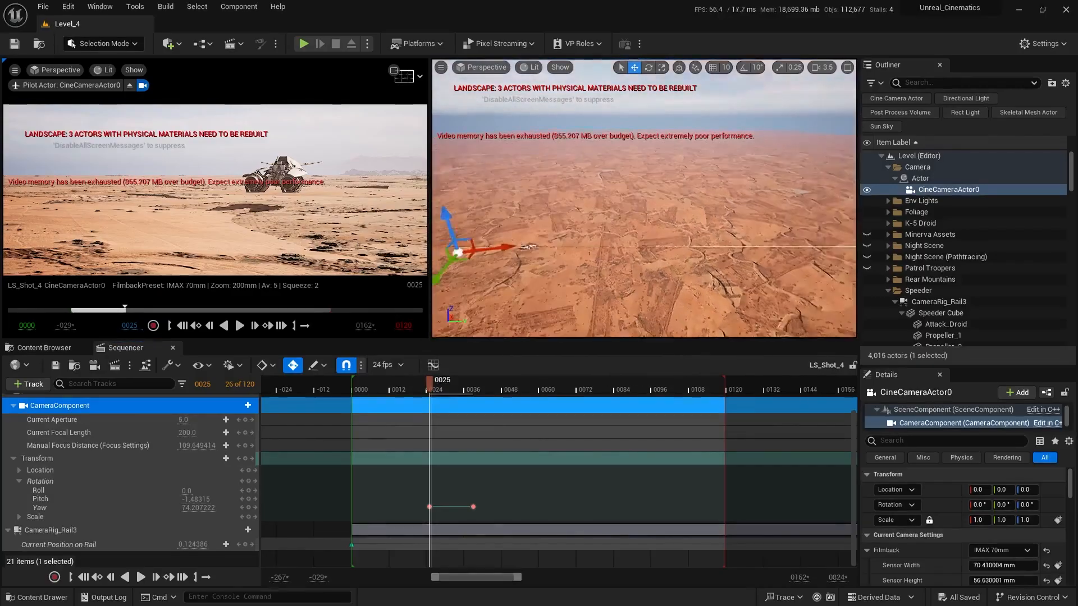
{"action": "right_click_drag", "start_coordinate": [558, 277], "coordinate": [605, 283]}
{"action": "key", "text": "Escape"}
{"action": "scroll", "coordinate": [551, 282], "scroll_direction": "down", "scroll_amount": 1}
{"action": "scroll", "coordinate": [623, 309], "scroll_direction": "down", "scroll_amount": 5}
{"action": "scroll", "coordinate": [712, 236], "scroll_direction": "down", "scroll_amount": 2}
{"action": "key", "text": "s"}
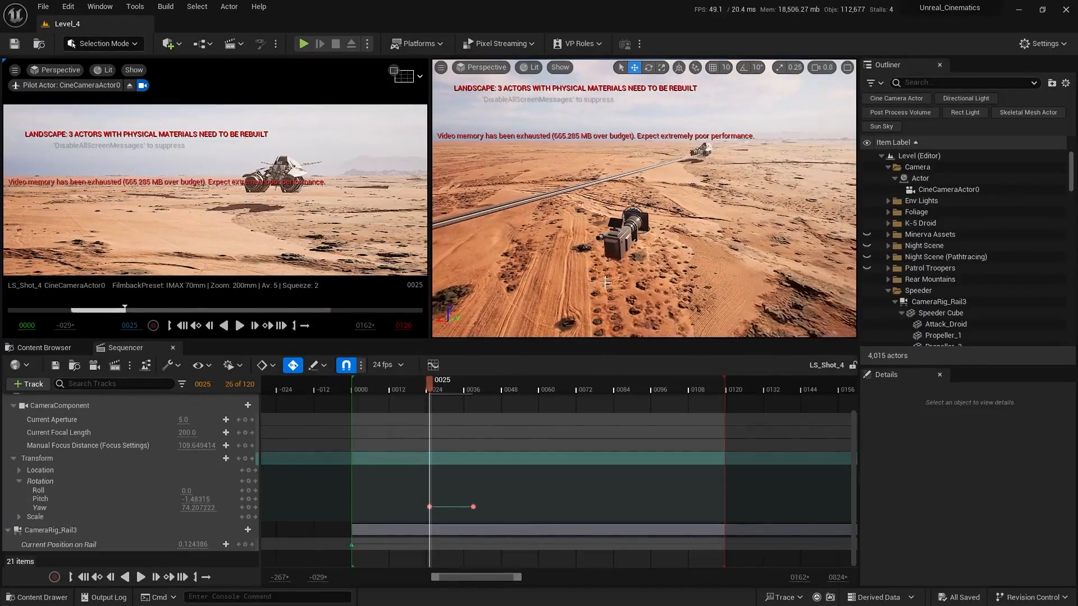
{"action": "left_click", "coordinate": [626, 233]}
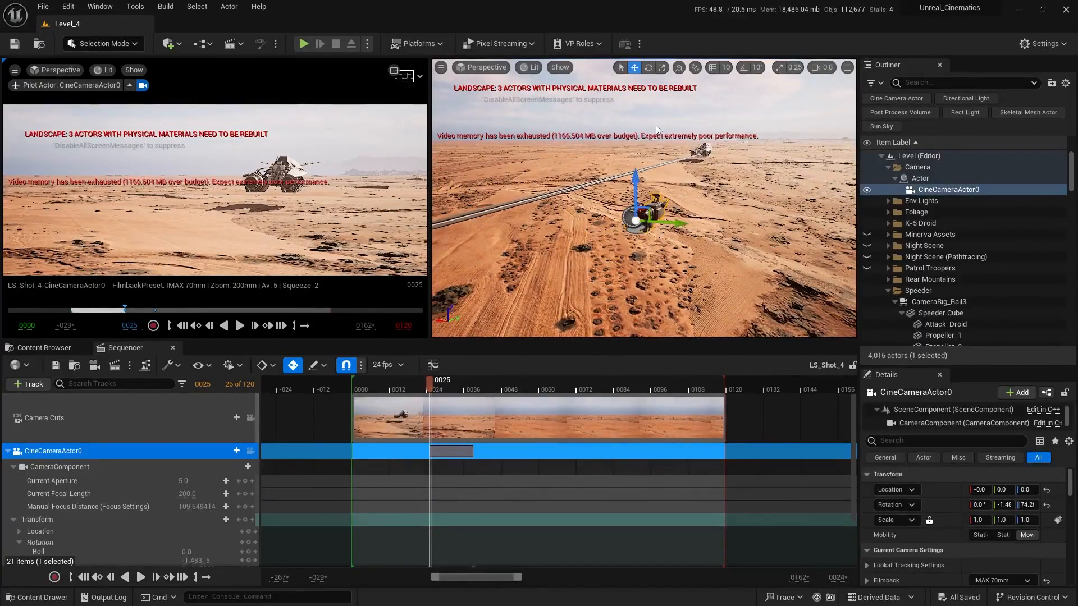
{"action": "scroll", "coordinate": [101, 466], "scroll_direction": "down", "scroll_amount": 3}
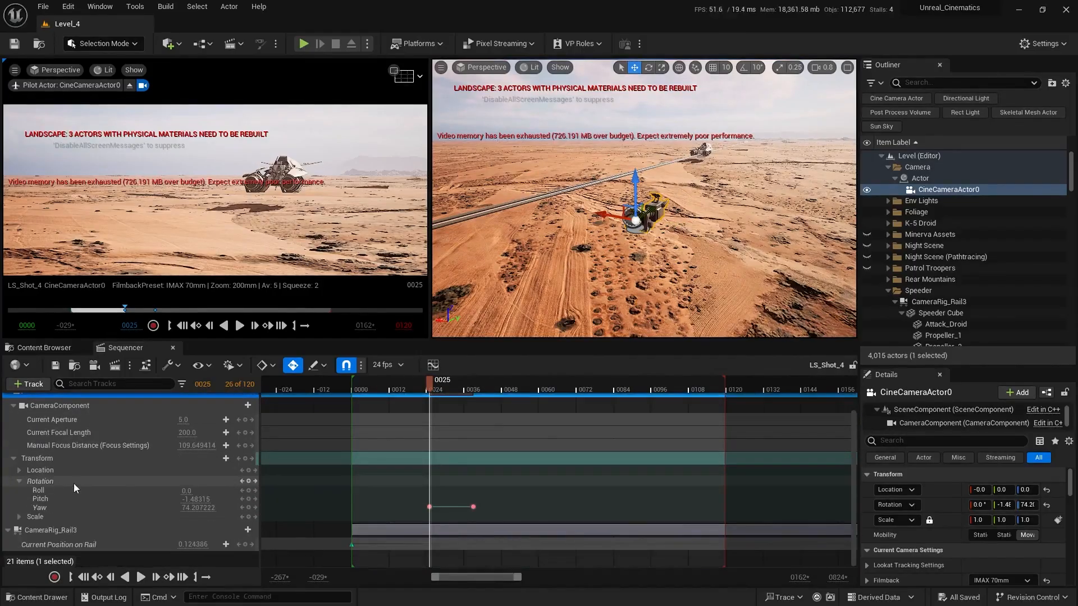
- Show CineCameraActor0's Location tracks and key its X location at frame 25, where the yaw pan starts
{"action": "left_click", "coordinate": [20, 471]}
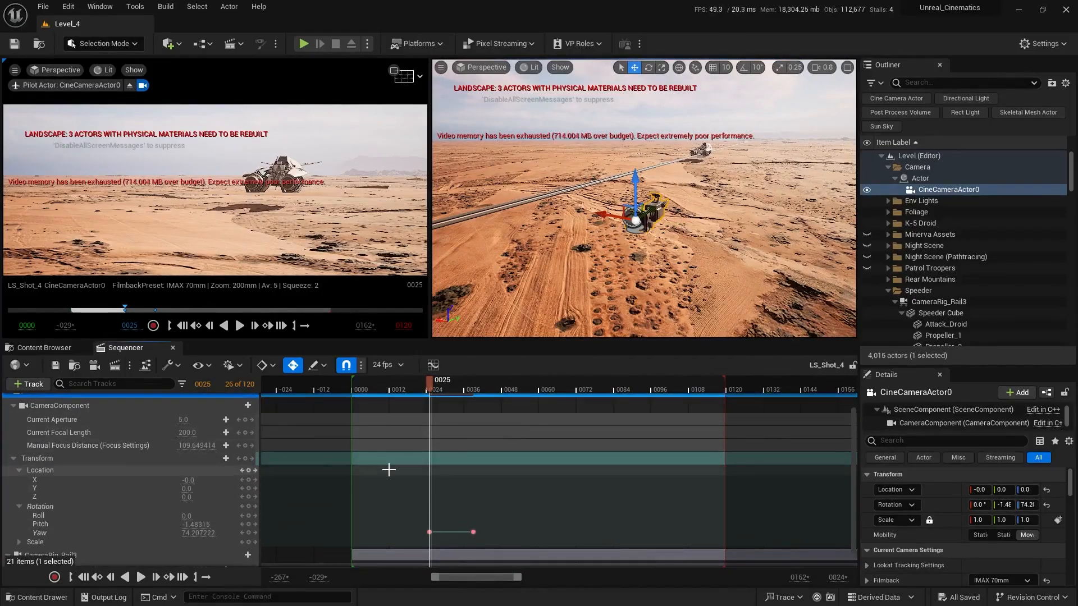
{"action": "scroll", "coordinate": [416, 474], "scroll_direction": "down", "scroll_amount": 2}
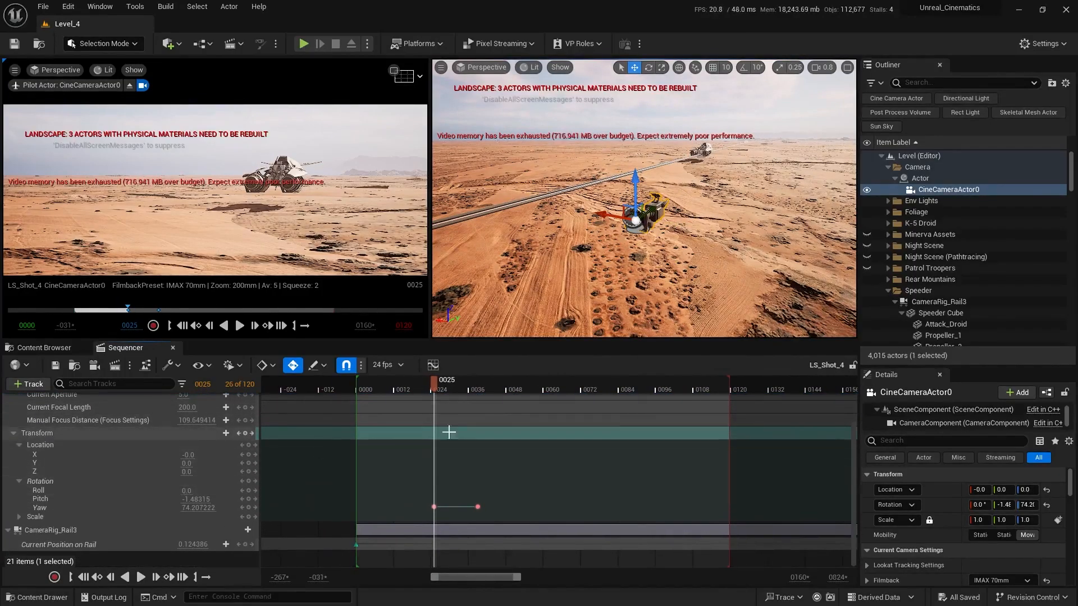
{"action": "left_click", "coordinate": [248, 455]}
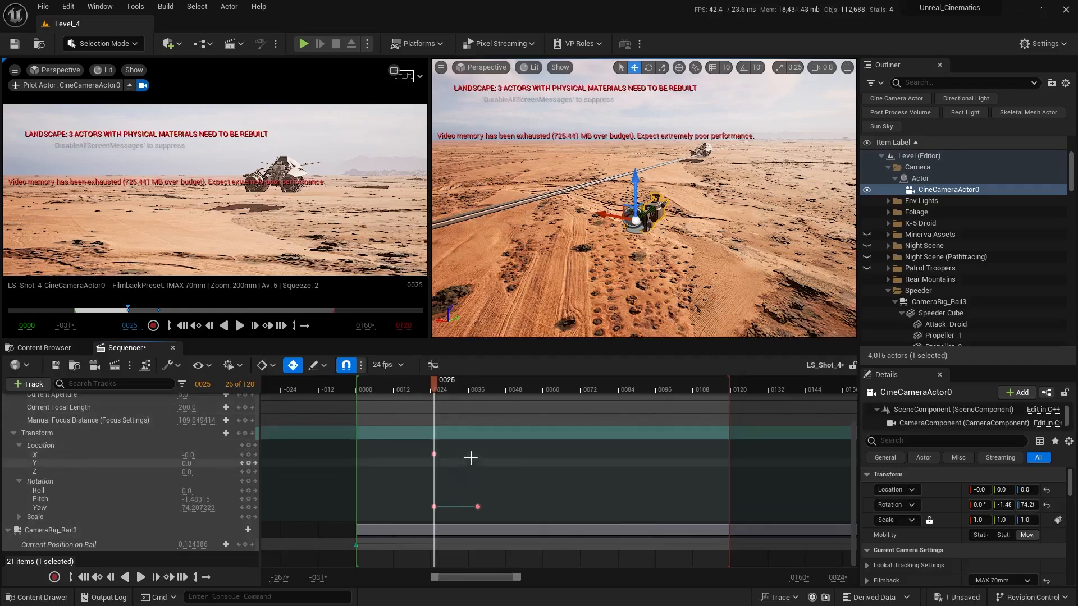
- At frame 39, move CineCameraActor0 along X to about -392 and key the X location
{"action": "left_click_drag", "start_coordinate": [440, 387], "coordinate": [479, 394]}
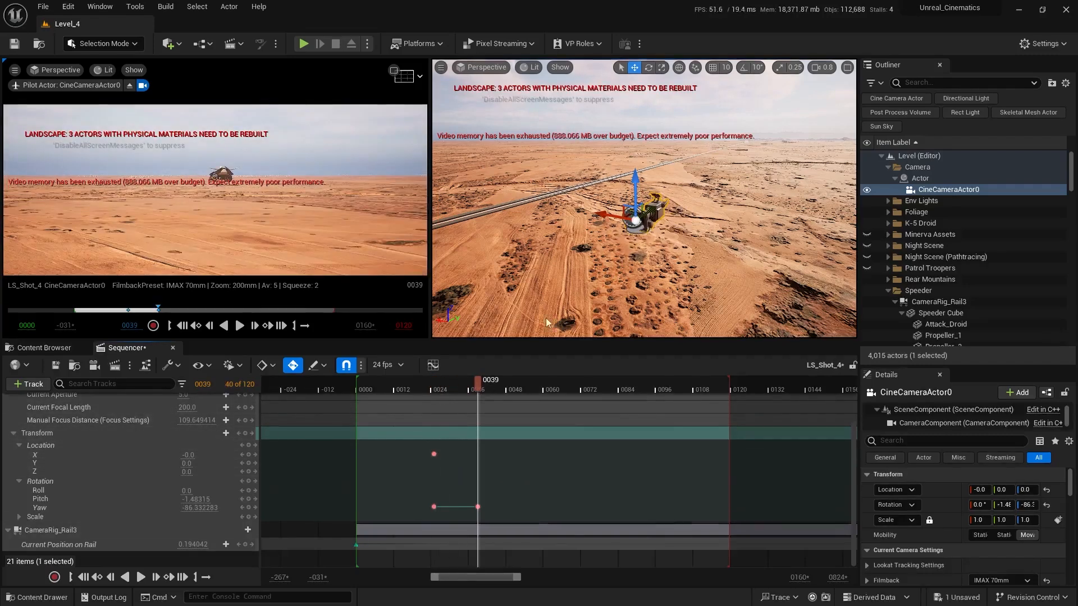
{"action": "right_click_drag", "start_coordinate": [580, 291], "coordinate": [662, 320]}
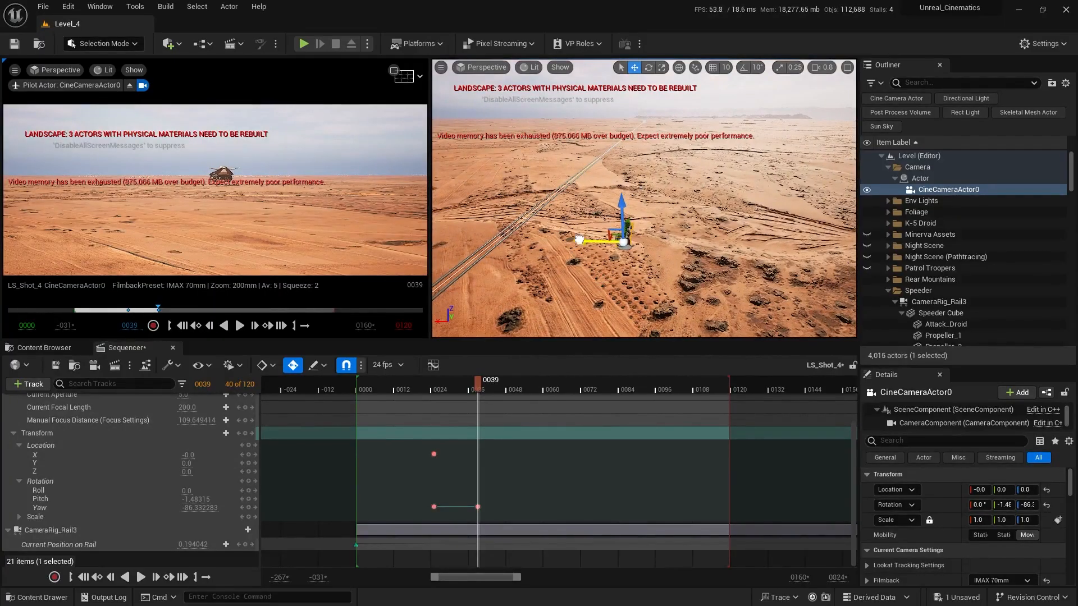
{"action": "left_click_drag", "start_coordinate": [579, 240], "coordinate": [707, 250]}
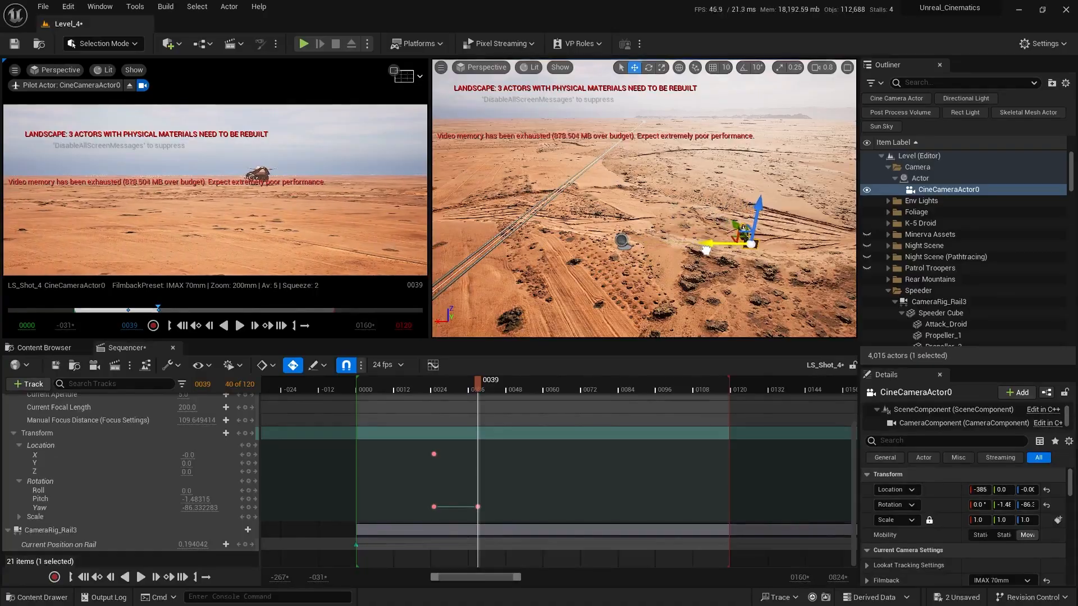
{"action": "right_click_drag", "start_coordinate": [746, 228], "coordinate": [640, 216]}
{"action": "scroll", "coordinate": [696, 224], "scroll_direction": "up", "scroll_amount": 1}
{"action": "mouse_move", "coordinate": [484, 386]}
{"action": "left_mouse_down"}
{"action": "mouse_move", "coordinate": [412, 385]}
{"action": "mouse_move", "coordinate": [478, 384]}
{"action": "left_mouse_up"}
{"action": "key", "text": "space"}
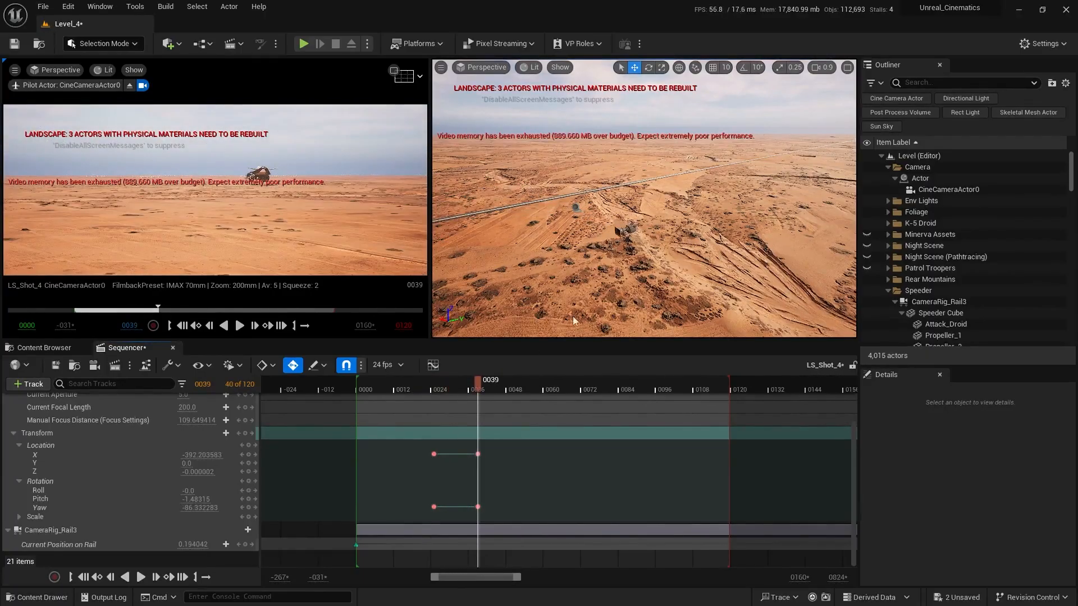
- Move CineCameraActor0 further along X to about -433 at frame 39 and play back the shot across the pan
{"action": "right_click_drag", "start_coordinate": [573, 321], "coordinate": [665, 314]}
{"action": "left_click", "coordinate": [673, 235]}
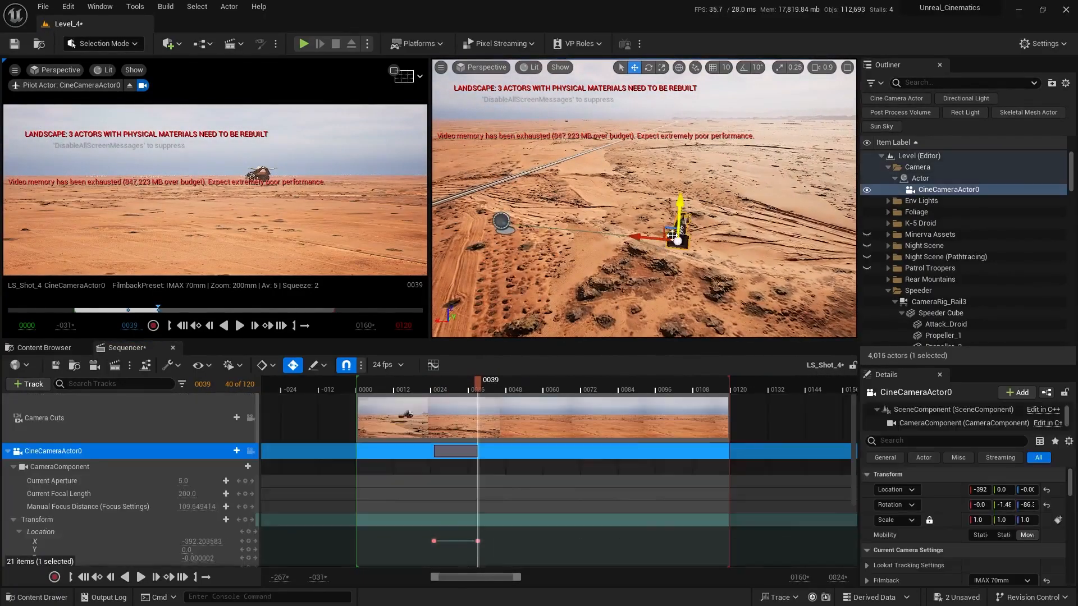
{"action": "left_click_drag", "start_coordinate": [645, 237], "coordinate": [655, 238]}
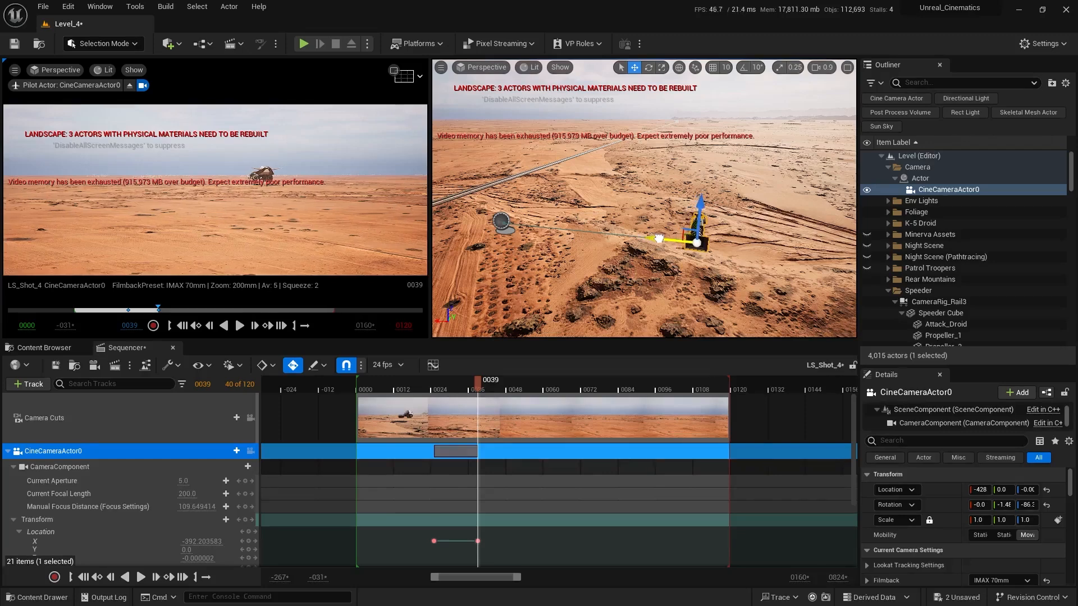
{"action": "key", "text": "Escape"}
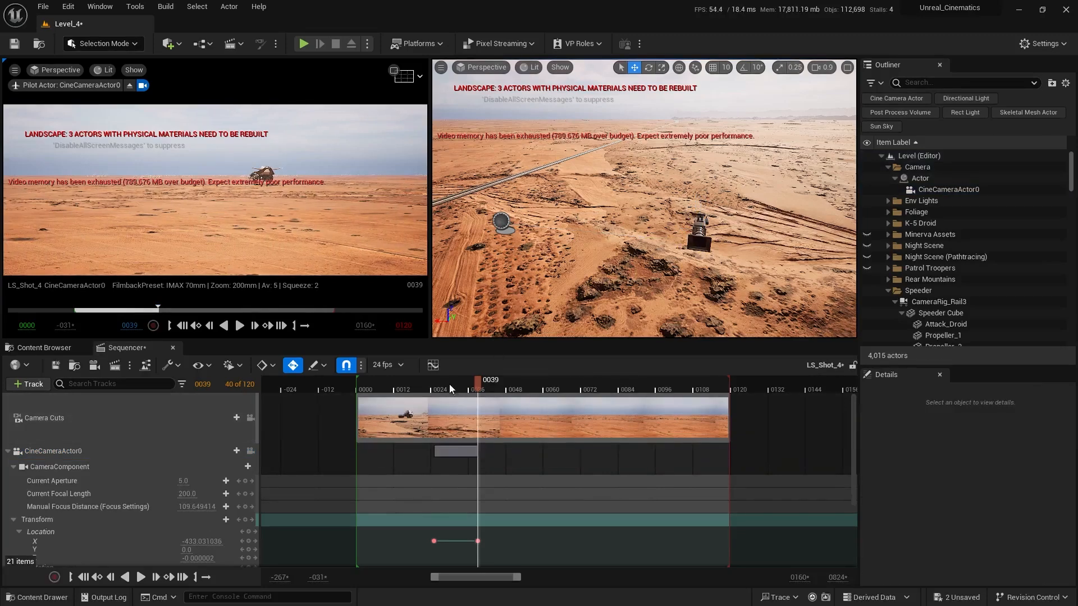
{"action": "left_click", "coordinate": [416, 381]}
{"action": "key", "text": "space"}
{"action": "key", "text": "space"}
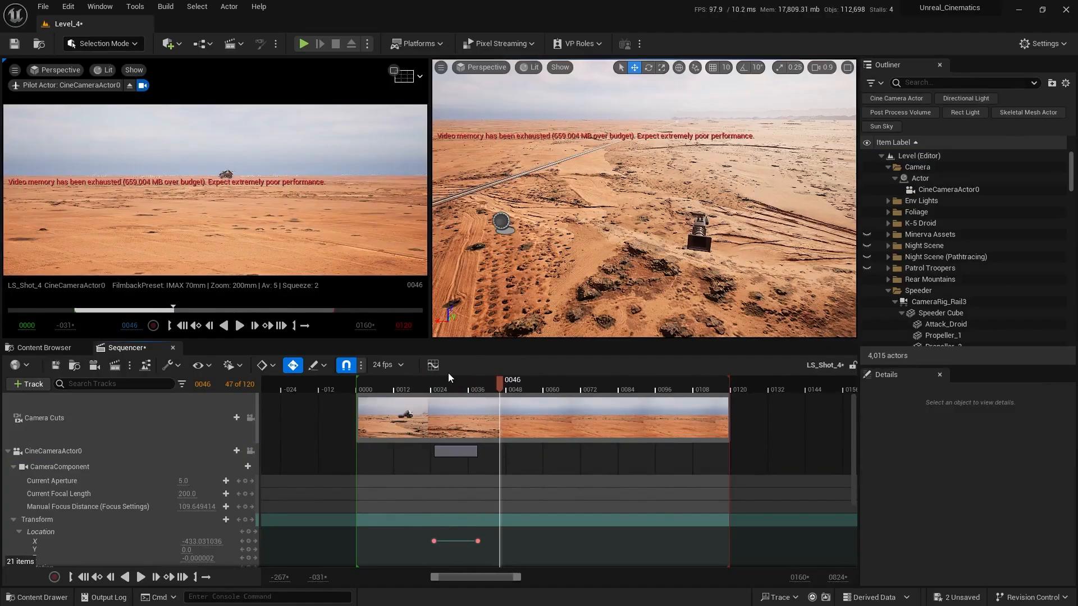
- Select CameraRig_Rail3 and, at frame 32, shift it along its own direction until part of the speeder enters the upper edge of the camera frame
{"action": "left_click_drag", "start_coordinate": [417, 386], "coordinate": [440, 389]}
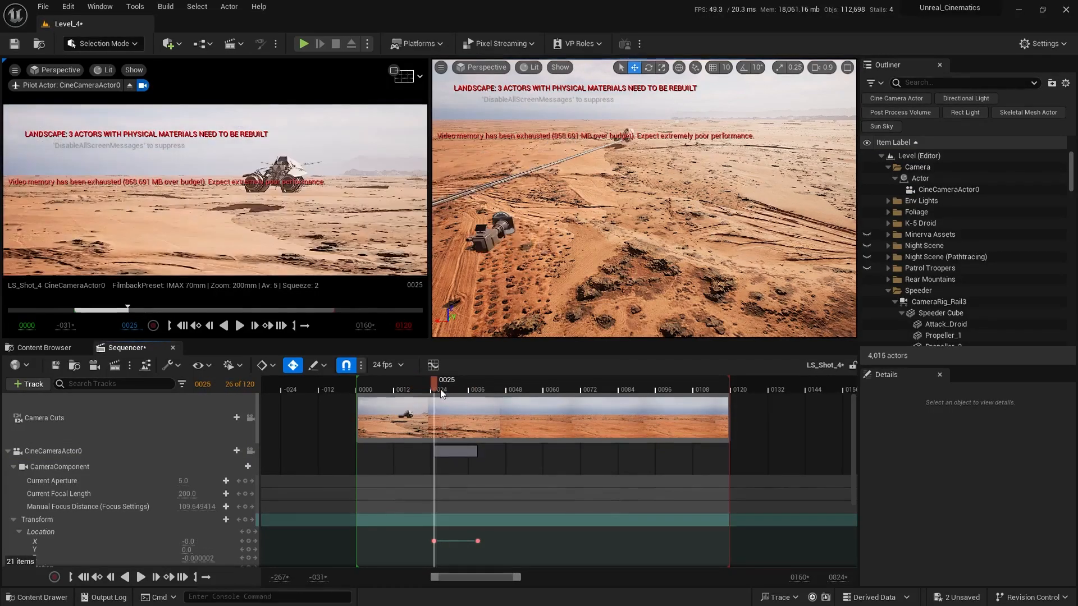
{"action": "right_click_drag", "start_coordinate": [645, 212], "coordinate": [645, 212]}
{"action": "key", "text": "w"}
{"action": "scroll", "coordinate": [645, 212], "scroll_direction": "down", "scroll_amount": 2}
{"action": "left_click", "coordinate": [590, 224]}
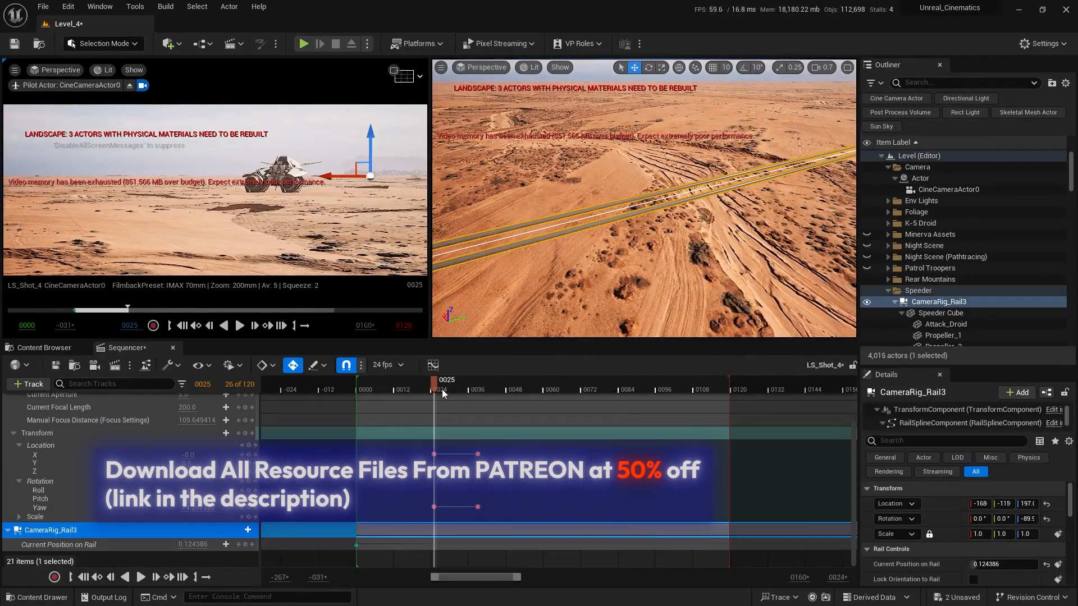
{"action": "mouse_move", "coordinate": [438, 386]}
{"action": "left_mouse_down"}
{"action": "mouse_move", "coordinate": [469, 383]}
{"action": "mouse_move", "coordinate": [459, 381]}
{"action": "left_mouse_up"}
{"action": "right_click_drag", "start_coordinate": [642, 233], "coordinate": [618, 213]}
{"action": "scroll", "coordinate": [642, 233], "scroll_direction": "up", "scroll_amount": 3}
{"action": "scroll", "coordinate": [644, 198], "scroll_direction": "up", "scroll_amount": 4}
{"action": "scroll", "coordinate": [692, 200], "scroll_direction": "down", "scroll_amount": 1}
{"action": "right_click_drag", "start_coordinate": [785, 174], "coordinate": [691, 200]}
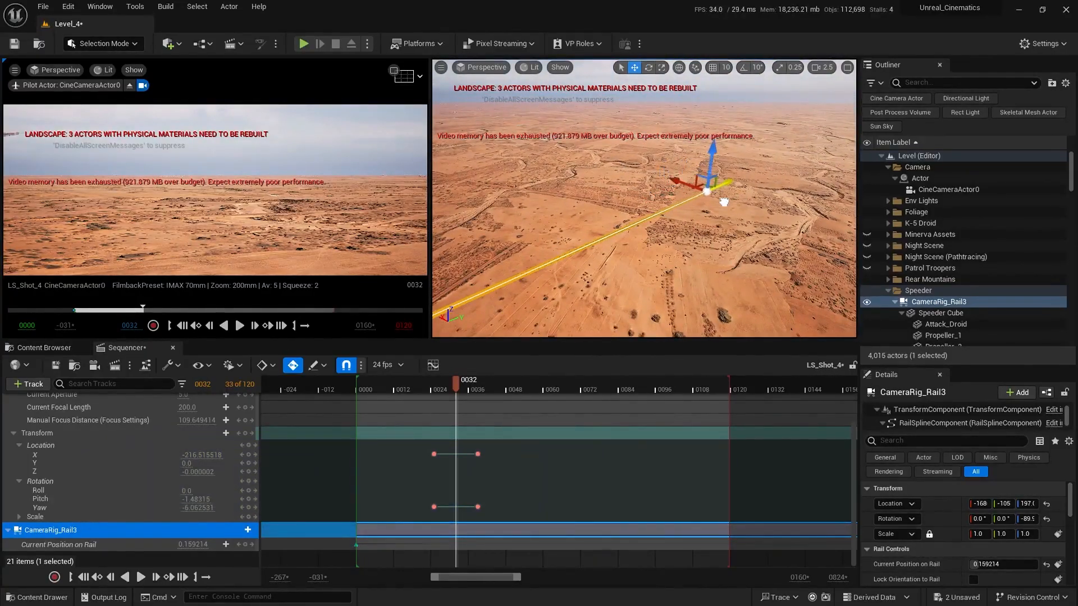
{"action": "mouse_move", "coordinate": [724, 202]}
{"action": "left_mouse_down"}
{"action": "mouse_move", "coordinate": [737, 196]}
{"action": "mouse_move", "coordinate": [729, 203]}
{"action": "left_mouse_up"}
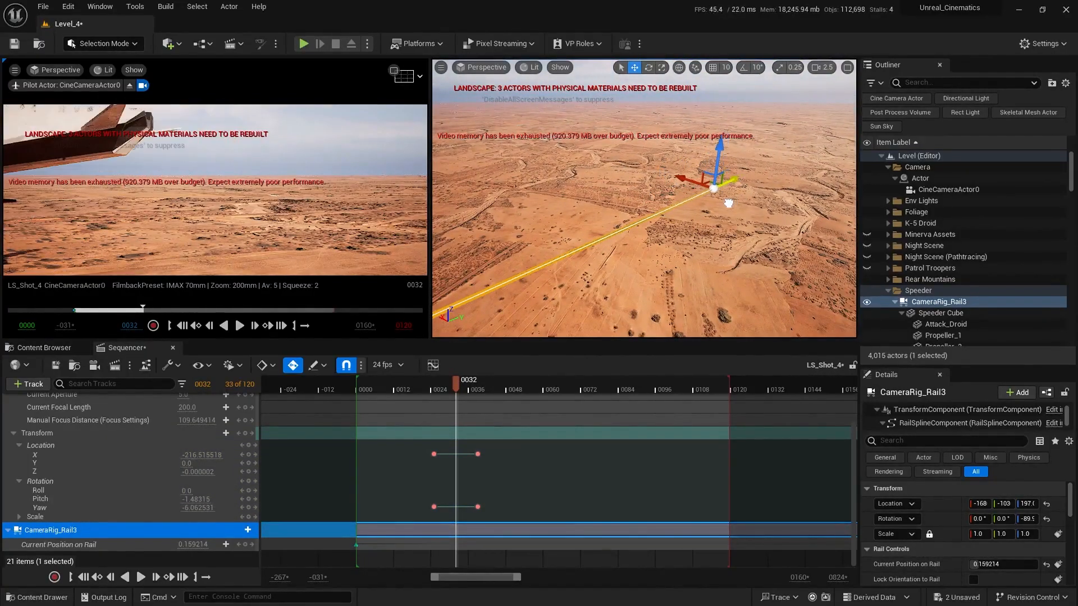
- Deselect the rail and play back the shot from about frame 4 until past the pan
{"action": "left_click", "coordinate": [538, 418]}
{"action": "right_click_drag", "start_coordinate": [518, 393], "coordinate": [534, 385]}
{"action": "left_click_drag", "start_coordinate": [473, 386], "coordinate": [387, 388]}
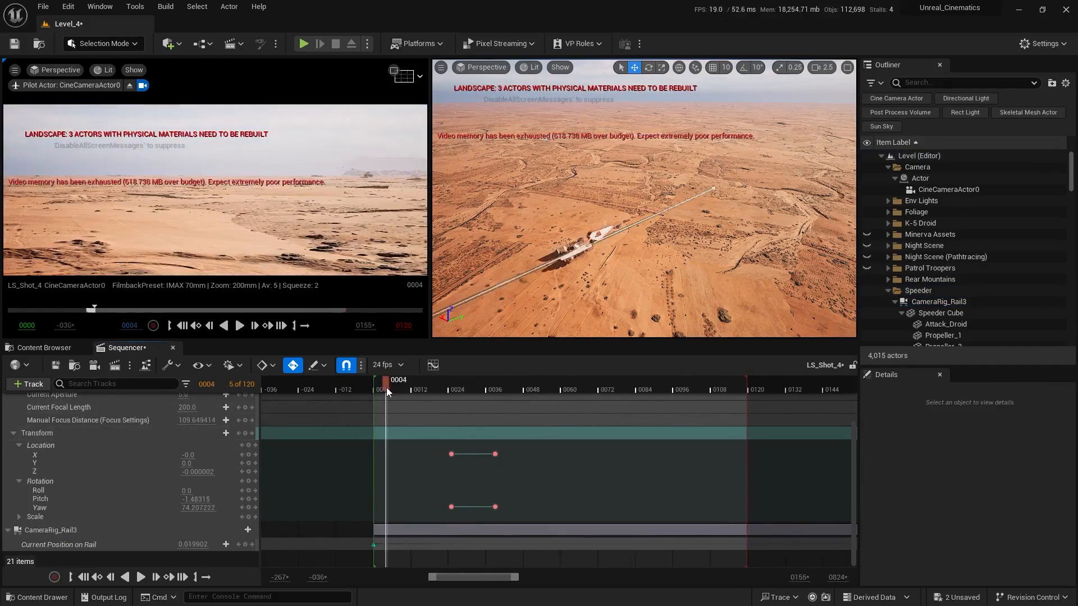
{"action": "key", "text": "space"}
{"action": "key", "text": "space"}
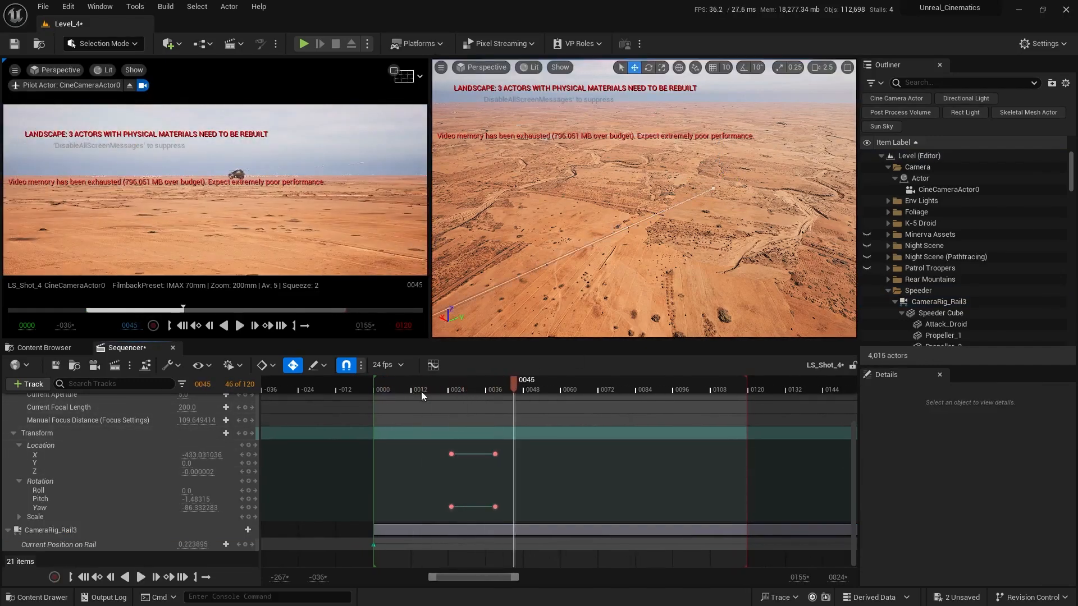
- At frame 29, shift CameraRig_Rail3 back along its own direction until the speeder's rear engines fill much of the camera frame
{"action": "left_click_drag", "start_coordinate": [439, 387], "coordinate": [455, 387]}
{"action": "right_click_drag", "start_coordinate": [529, 315], "coordinate": [580, 247]}
{"action": "scroll", "coordinate": [572, 250], "scroll_direction": "down", "scroll_amount": 3}
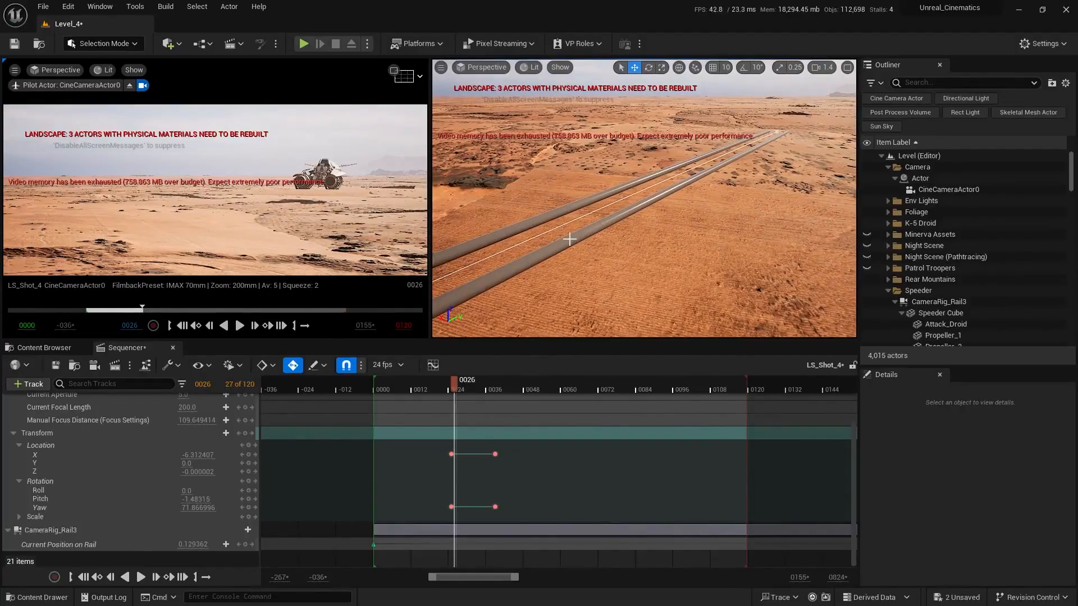
{"action": "left_click", "coordinate": [570, 239]}
{"action": "key", "text": "f"}
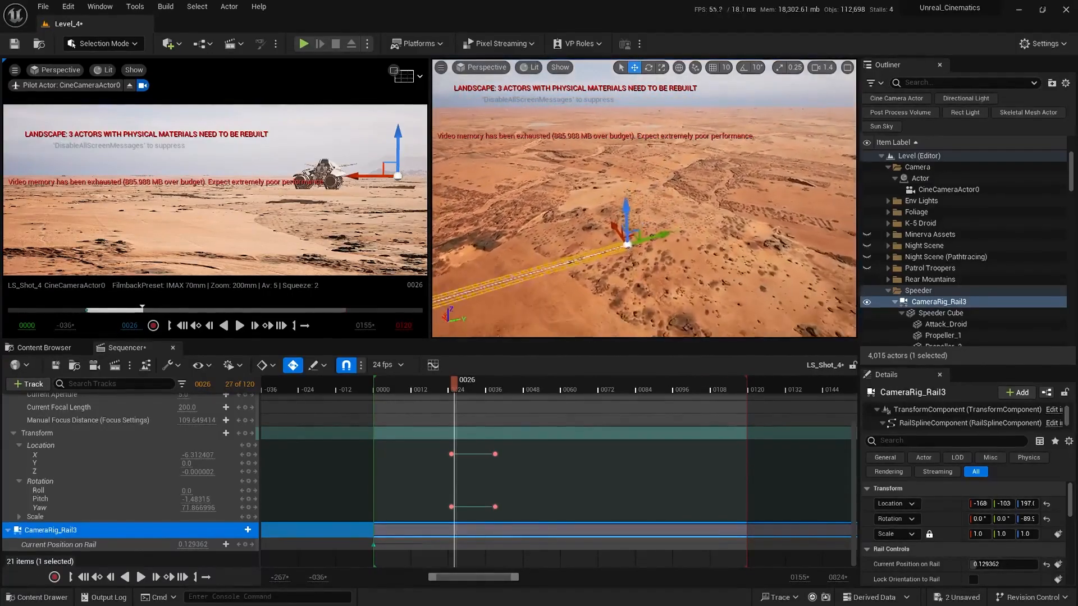
{"action": "mouse_move", "coordinate": [558, 329]}
{"action": "right_mouse_down"}
{"action": "mouse_move", "coordinate": [632, 319]}
{"action": "mouse_move", "coordinate": [558, 330]}
{"action": "right_mouse_up"}
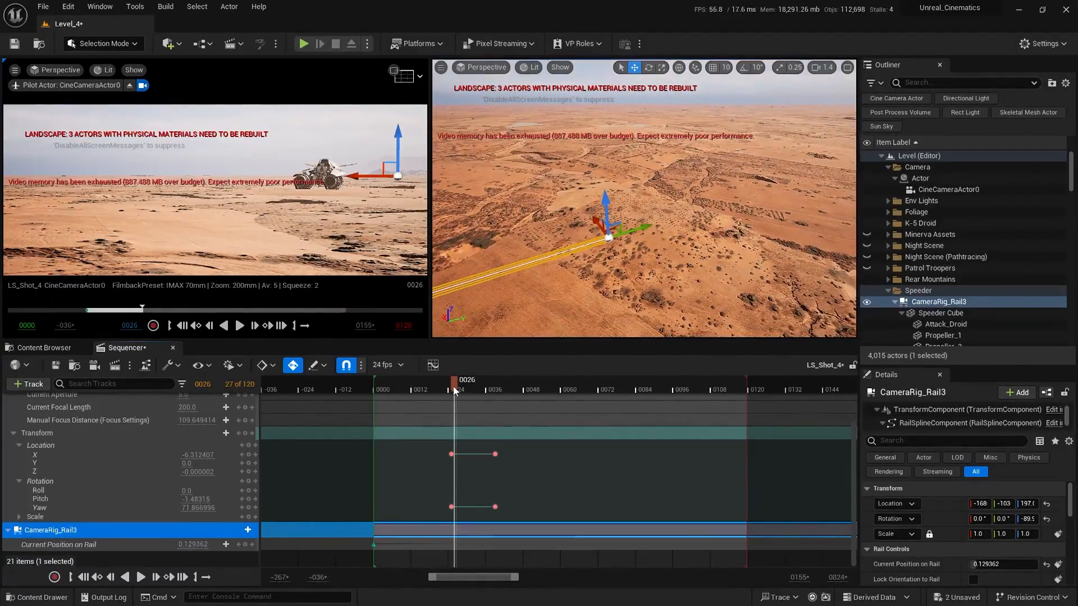
{"action": "left_click_drag", "start_coordinate": [454, 391], "coordinate": [463, 386]}
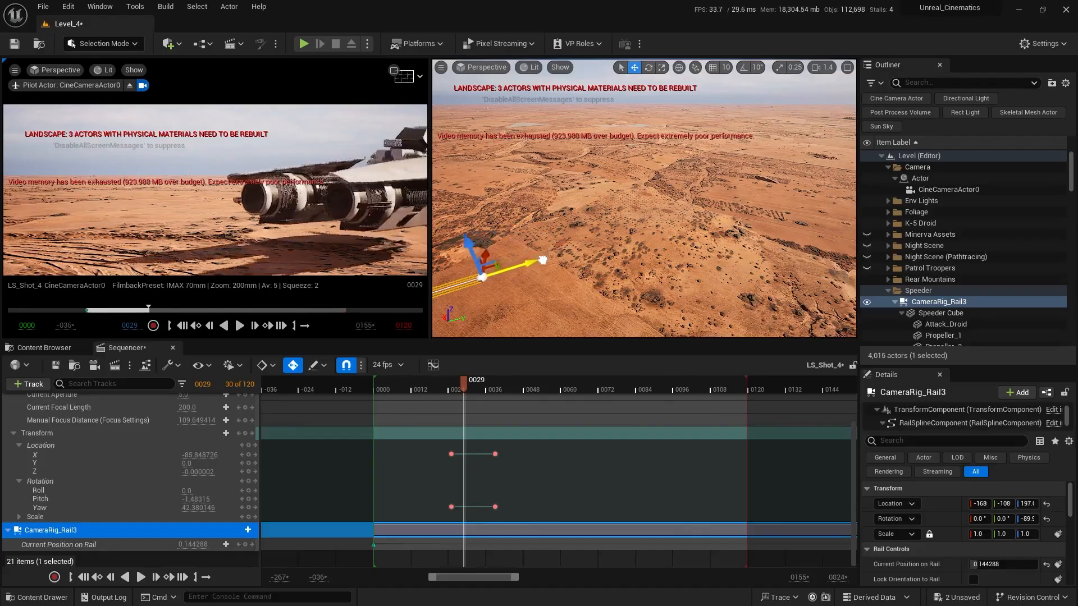
{"action": "mouse_move", "coordinate": [523, 268]}
{"action": "left_mouse_down"}
{"action": "mouse_move", "coordinate": [493, 276]}
{"action": "mouse_move", "coordinate": [514, 273]}
{"action": "left_mouse_up"}
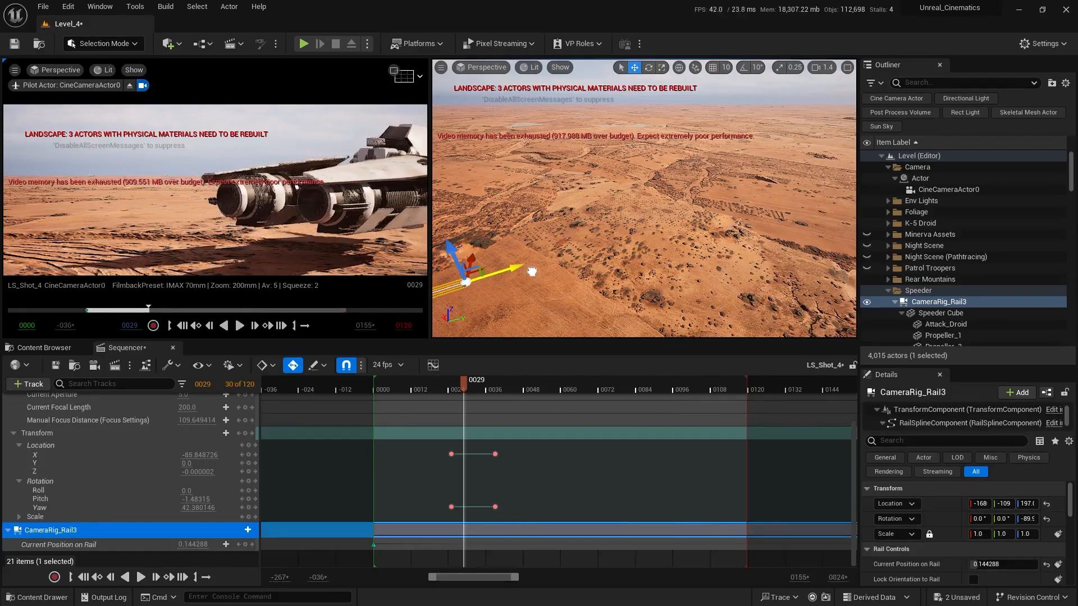
{"action": "key", "text": "Escape"}
- Play back the shot several times from before the pan to check the speeder's pass and the camera move
{"action": "left_click_drag", "start_coordinate": [454, 390], "coordinate": [431, 379]}
{"action": "key", "text": "space"}
{"action": "key", "text": "space"}
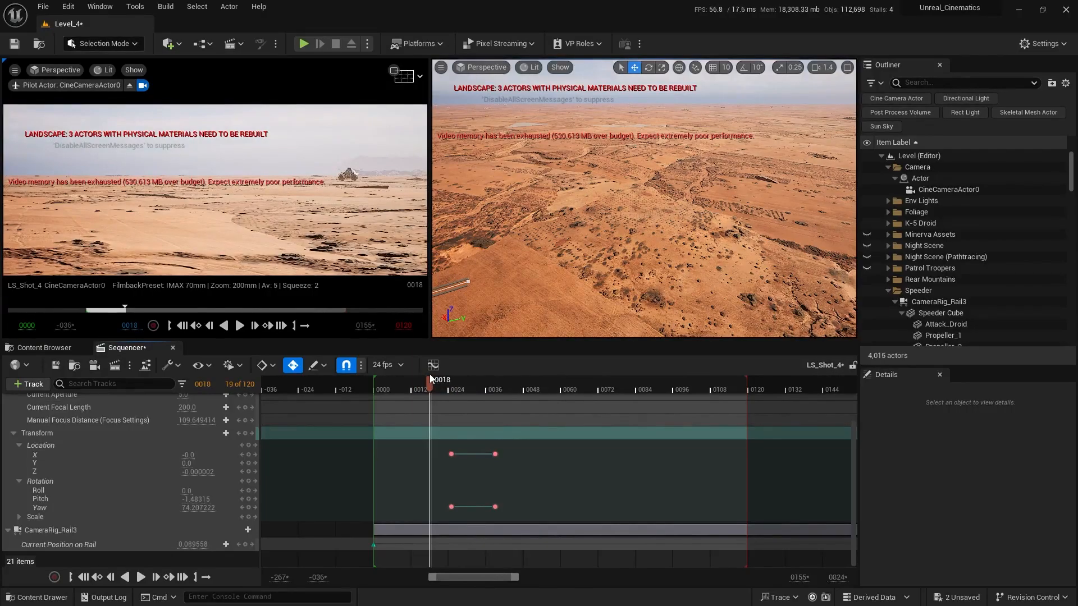
{"action": "key", "text": "space"}
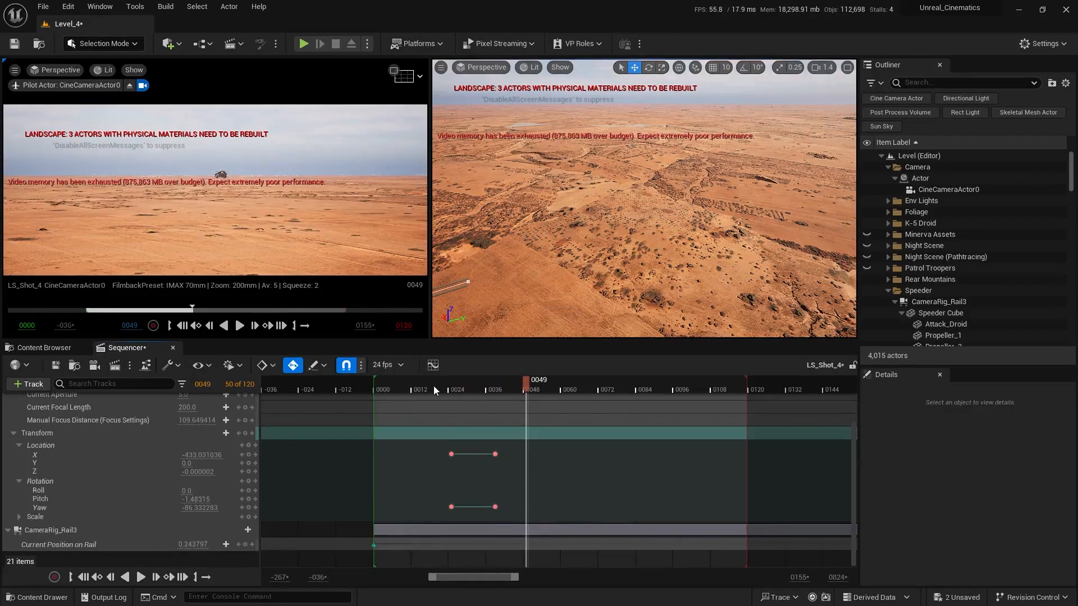
{"action": "left_click", "coordinate": [423, 386]}
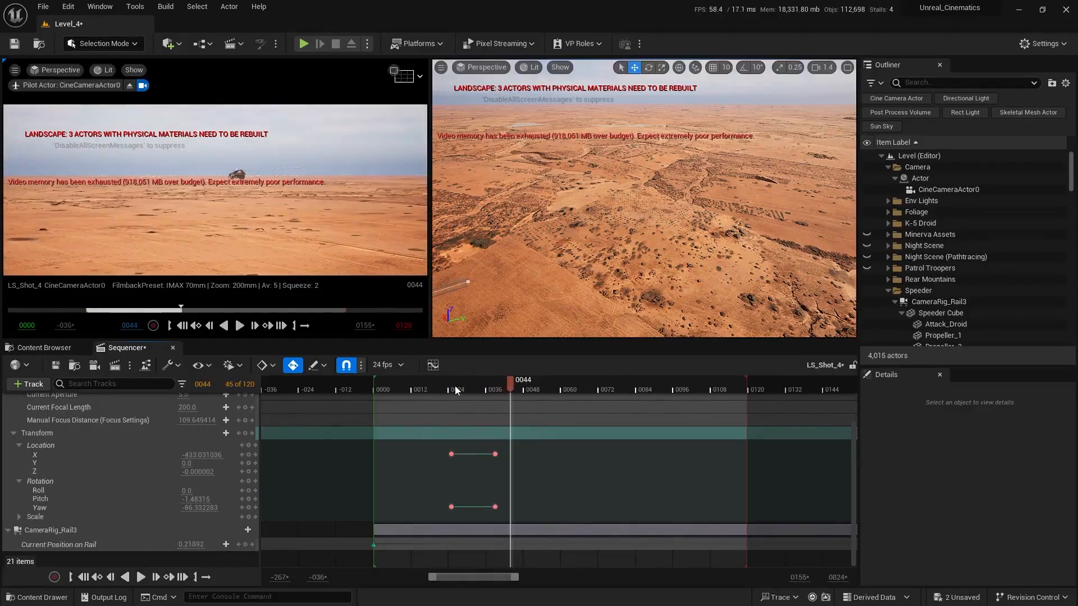
{"action": "left_click_drag", "start_coordinate": [451, 390], "coordinate": [430, 388]}
{"action": "key", "text": "space"}
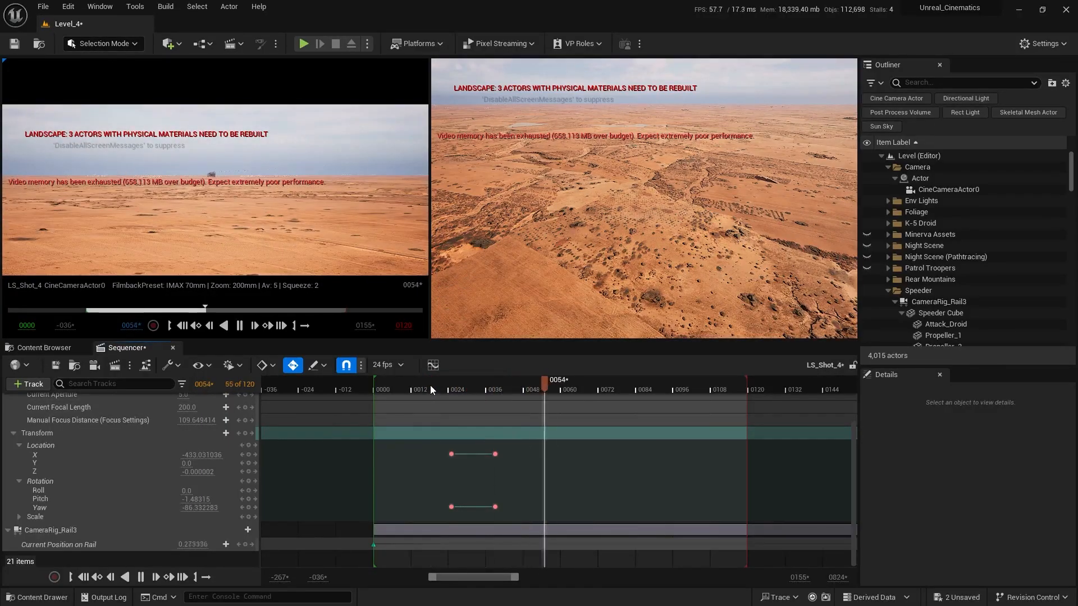
{"action": "key", "text": "space"}
{"action": "left_click_drag", "start_coordinate": [459, 382], "coordinate": [410, 389]}
{"action": "key", "text": "space"}
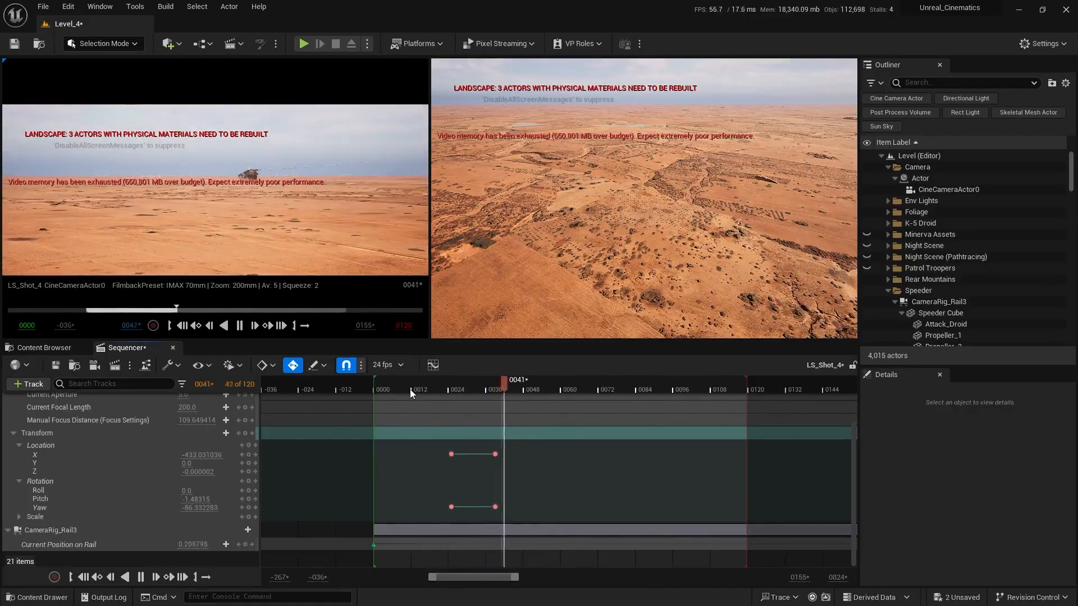
{"action": "key", "text": "space"}
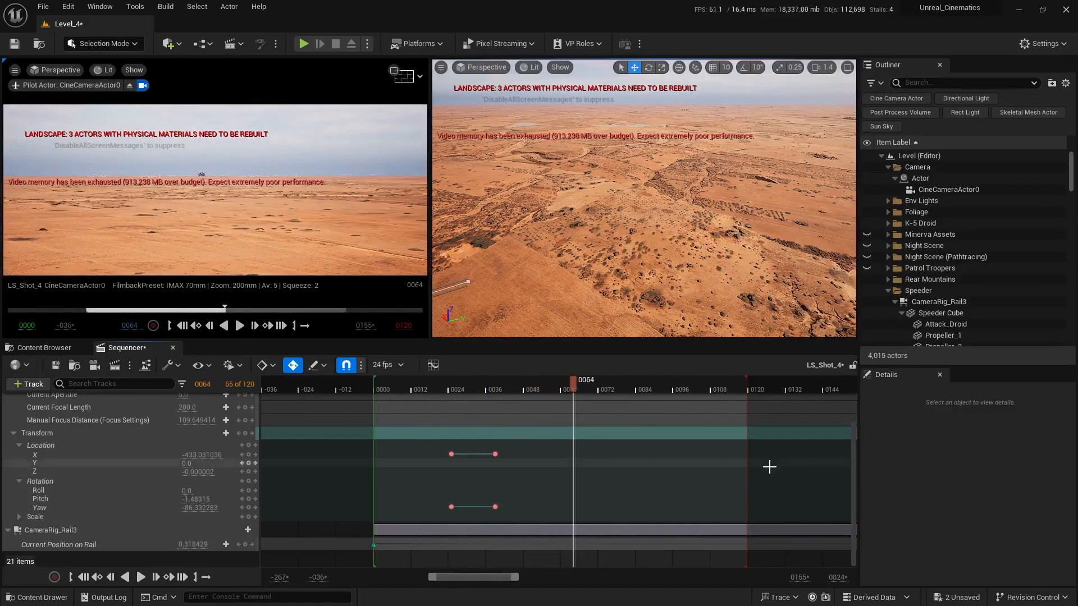